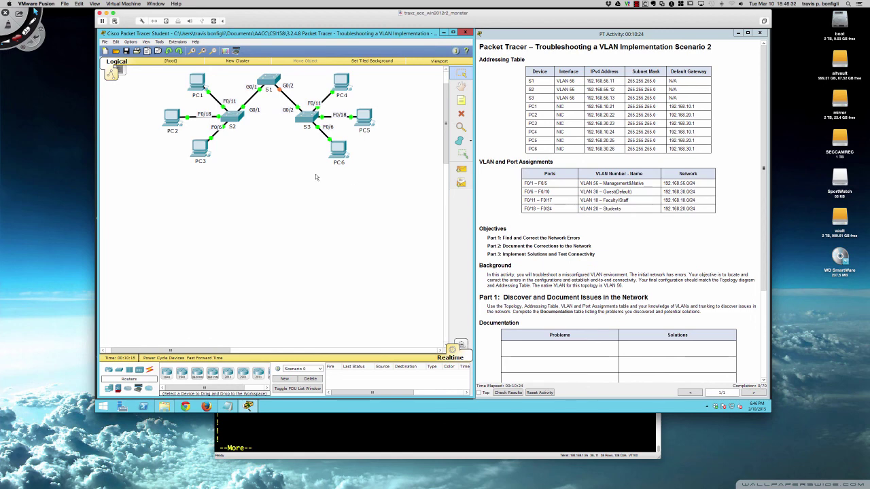
Step: Run ipconfig /all on PC1 to confirm 192.168.10.21 with gateway 192.168.10.1
{"action": "left_click", "coordinate": [192, 86]}
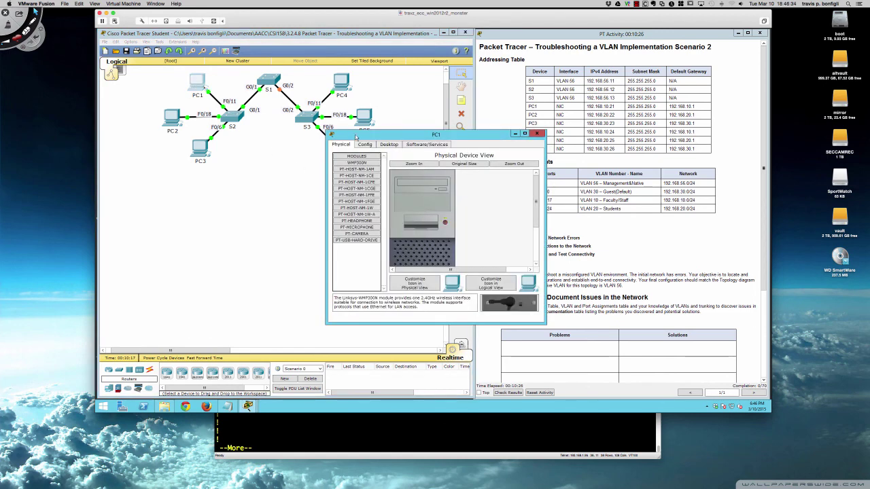
{"action": "left_click_drag", "start_coordinate": [358, 137], "coordinate": [211, 209]}
{"action": "left_click", "coordinate": [244, 216]}
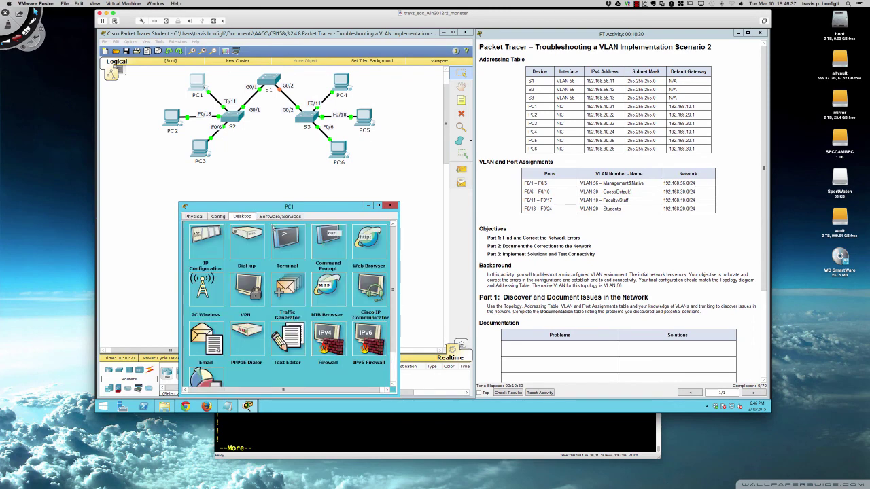
{"action": "left_click", "coordinate": [334, 245]}
{"action": "type", "text": "ipconfi"}
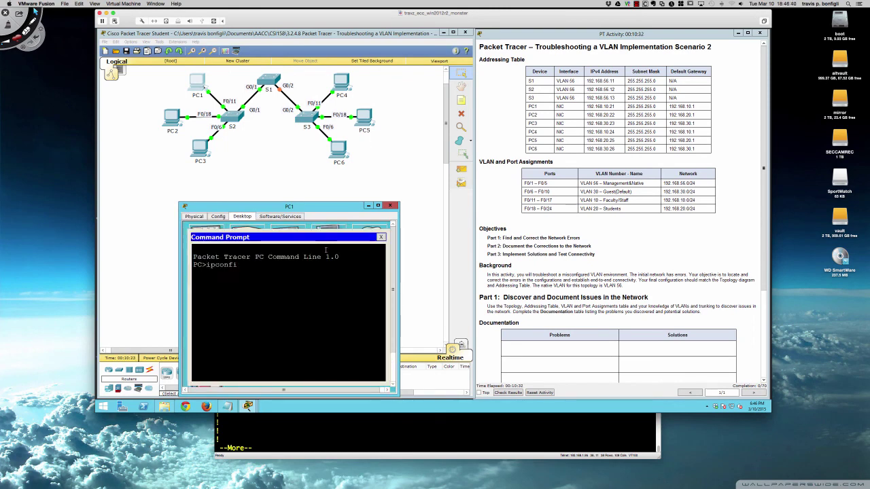
{"action": "type", "text": "g /all"}
{"action": "key", "text": "Return"}
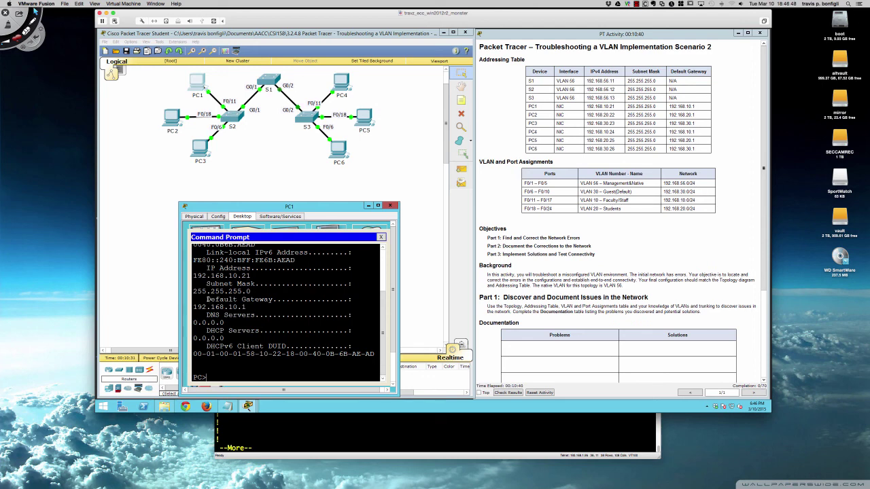
{"action": "left_click_drag", "start_coordinate": [194, 276], "coordinate": [271, 308]}
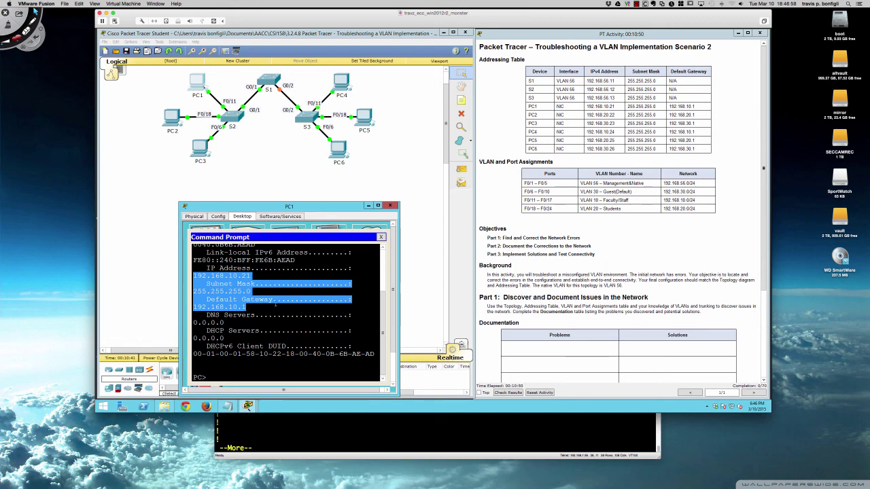
{"action": "left_click", "coordinate": [275, 304]}
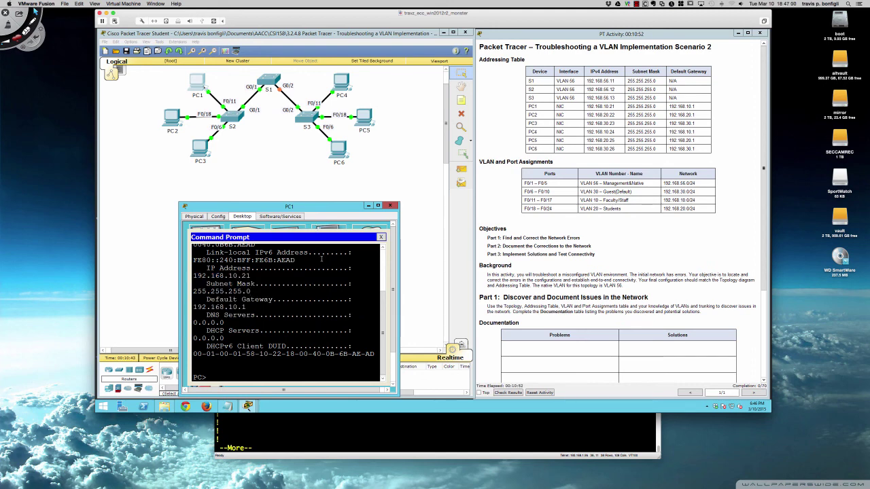
Step: Ping 192.168.10.24 from PC1, then bring up PC2's device window
{"action": "key", "text": "Return"}
{"action": "key", "text": "Return"}
{"action": "type", "text": "ping"}
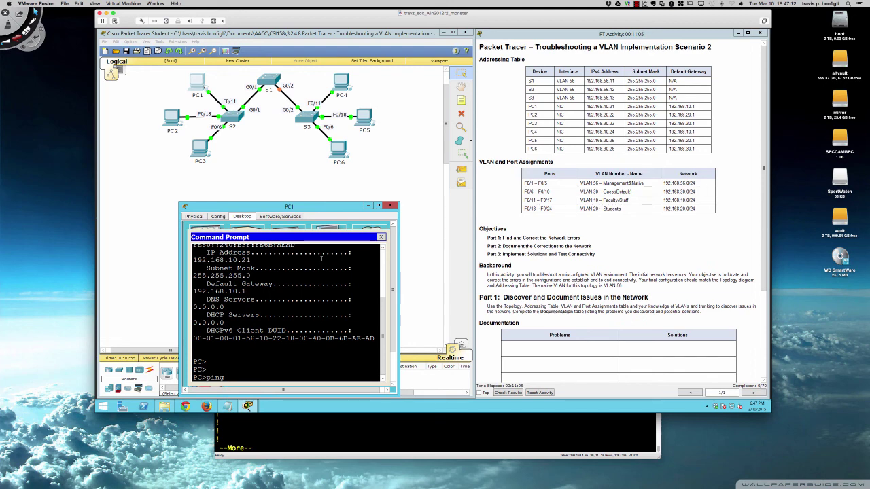
{"action": "type", "text": "192.168.10.24"}
{"action": "key", "text": "Return"}
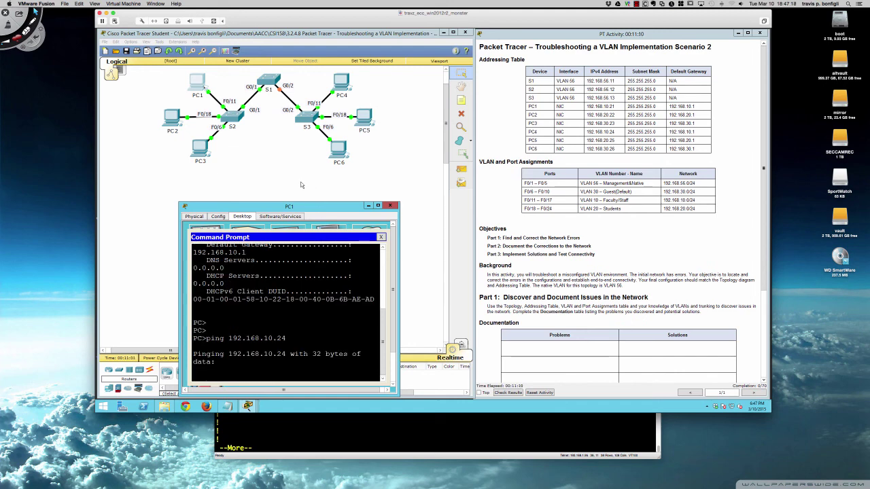
{"action": "left_click", "coordinate": [170, 121]}
{"action": "left_click_drag", "start_coordinate": [364, 135], "coordinate": [212, 208]}
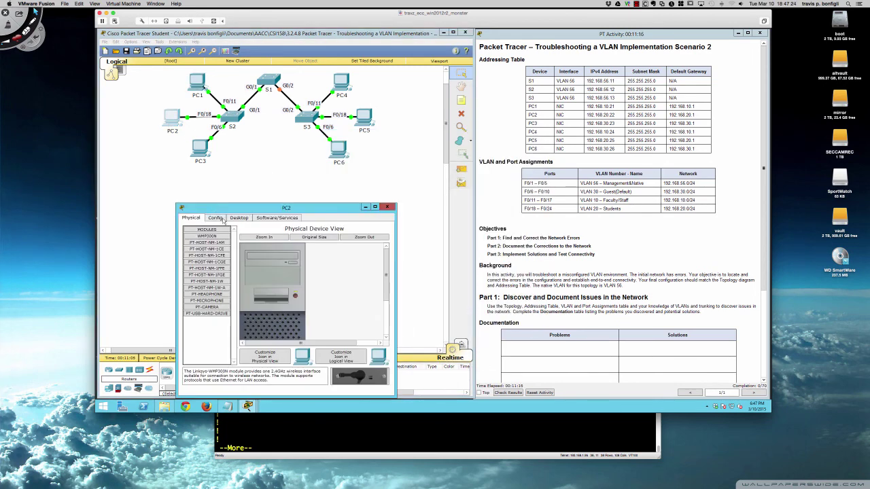
Step: Check PC2's ipconfig /all (192.168.20.22, gateway 192.168.20.1), then open PC3's window
{"action": "left_click", "coordinate": [237, 218]}
{"action": "left_click", "coordinate": [325, 245]}
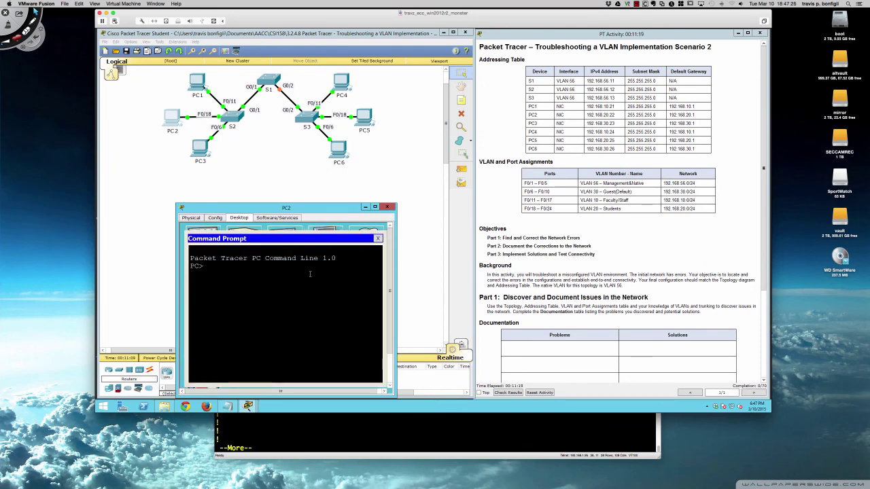
{"action": "type", "text": "ipconfig /all"}
{"action": "key", "text": "Return"}
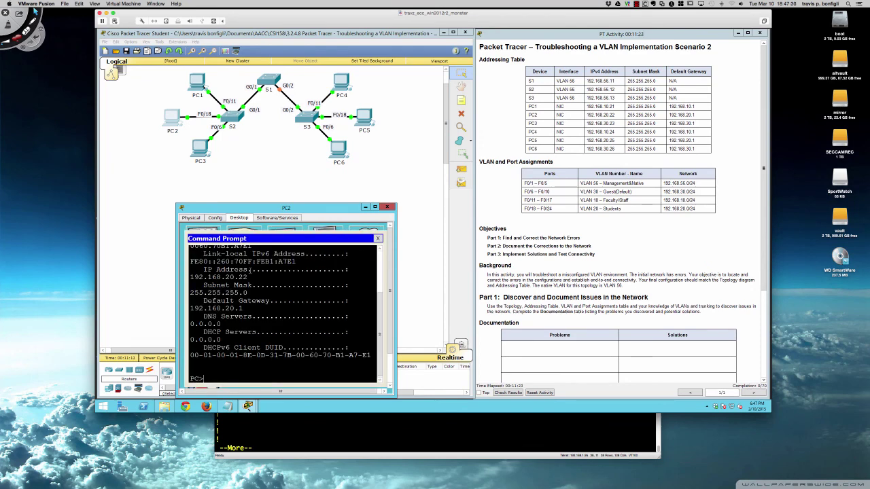
{"action": "left_click_drag", "start_coordinate": [203, 270], "coordinate": [275, 312]}
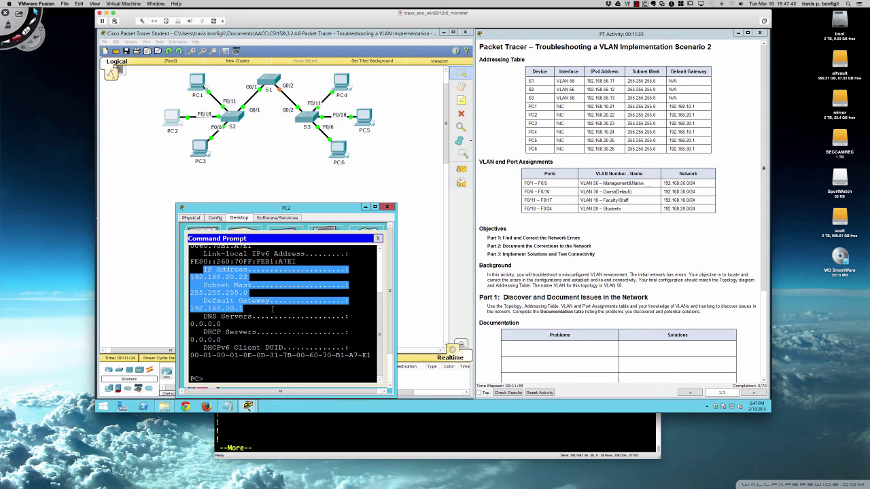
{"action": "left_click", "coordinate": [242, 293]}
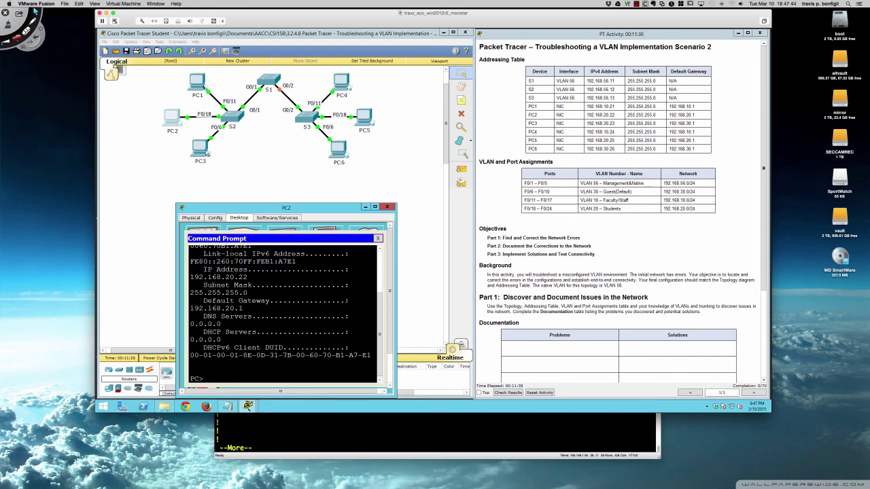
{"action": "left_click", "coordinate": [205, 151]}
{"action": "left_click_drag", "start_coordinate": [404, 136], "coordinate": [262, 210]}
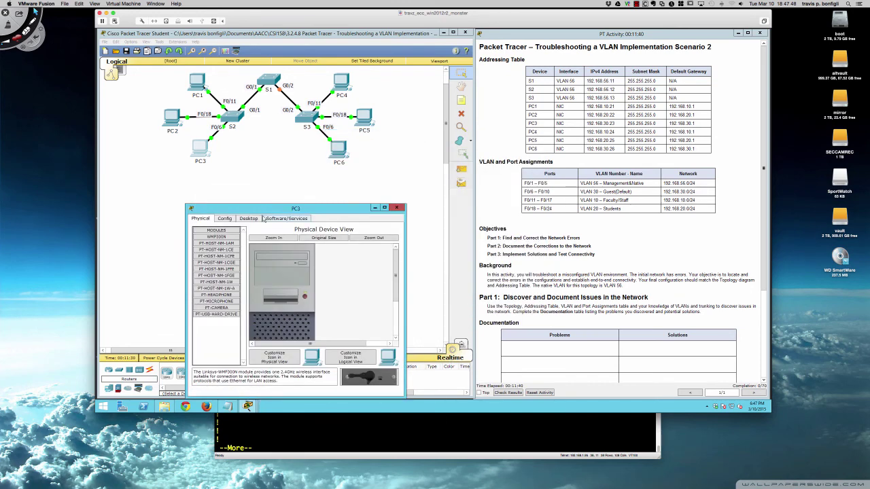
Step: On PC3, confirm 192.168.30.23 with gateway 192.168.30.1 and ping 192.168.30.26, which times out
{"action": "left_click", "coordinate": [250, 219]}
{"action": "left_click", "coordinate": [334, 251]}
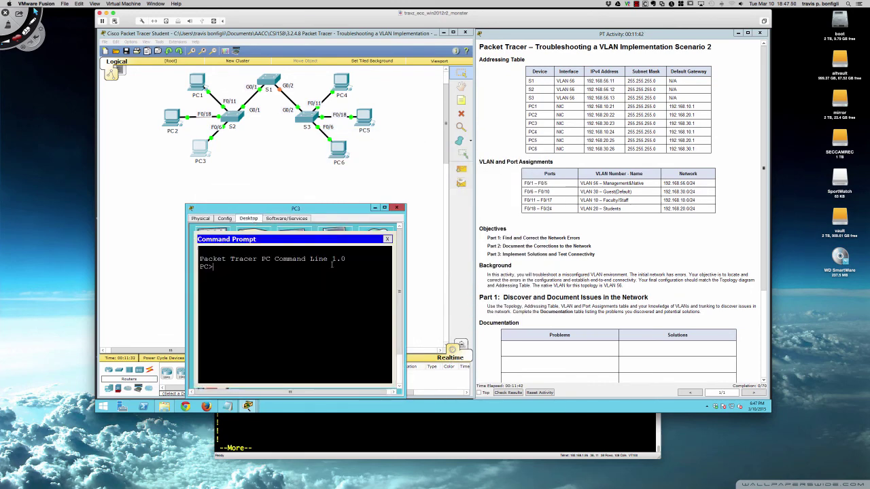
{"action": "type", "text": "ipconfig /all"}
{"action": "key", "text": "Return"}
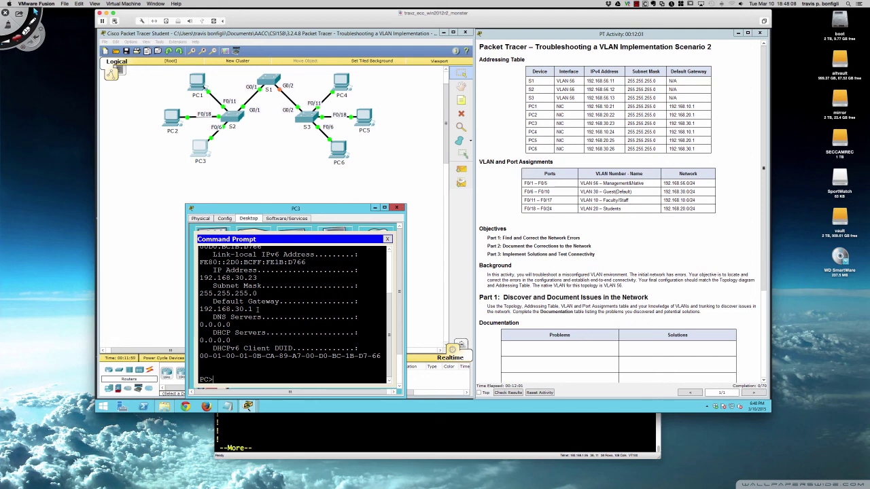
{"action": "type", "text": "ping 192.168.30.26"}
{"action": "key", "text": "Return"}
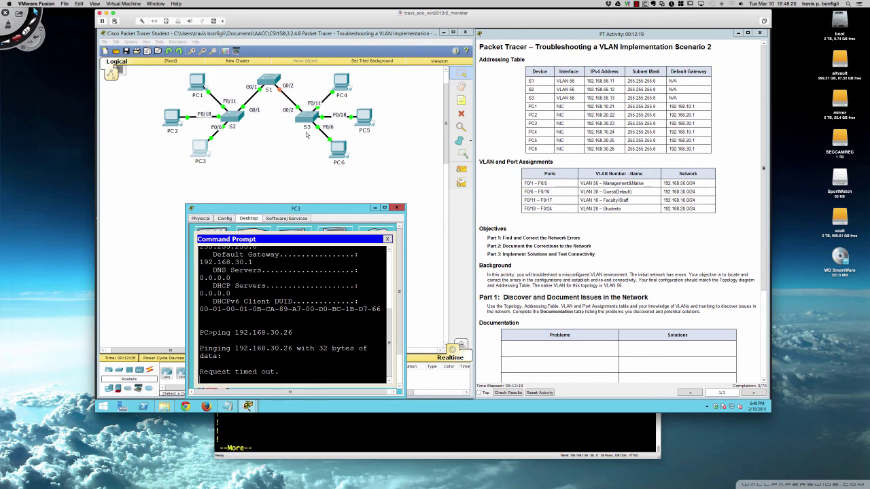
Step: Open and enlarge switch S2's window and show its CLI with the native VLAN mismatch warnings
{"action": "left_click", "coordinate": [231, 119]}
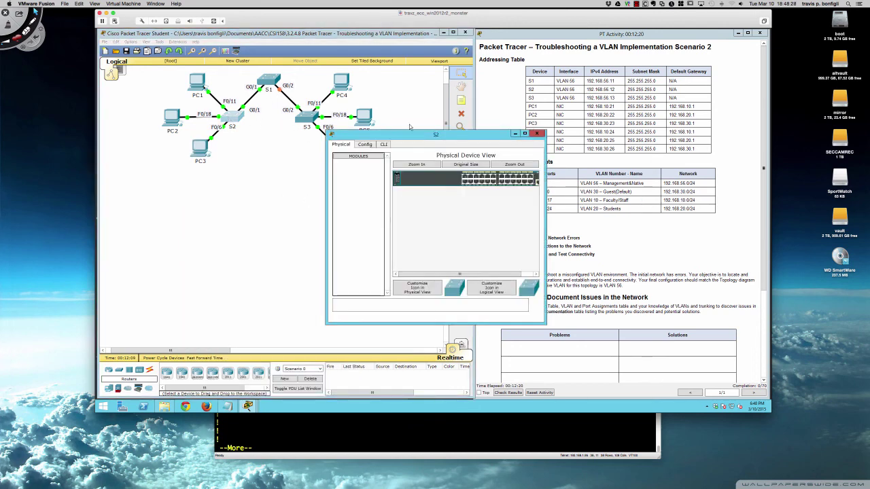
{"action": "left_click_drag", "start_coordinate": [409, 136], "coordinate": [183, 209]}
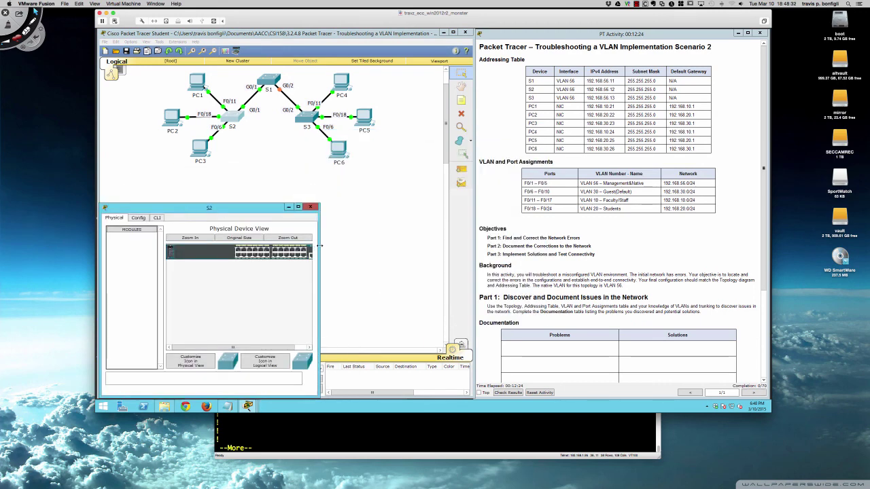
{"action": "left_click_drag", "start_coordinate": [318, 248], "coordinate": [475, 245]}
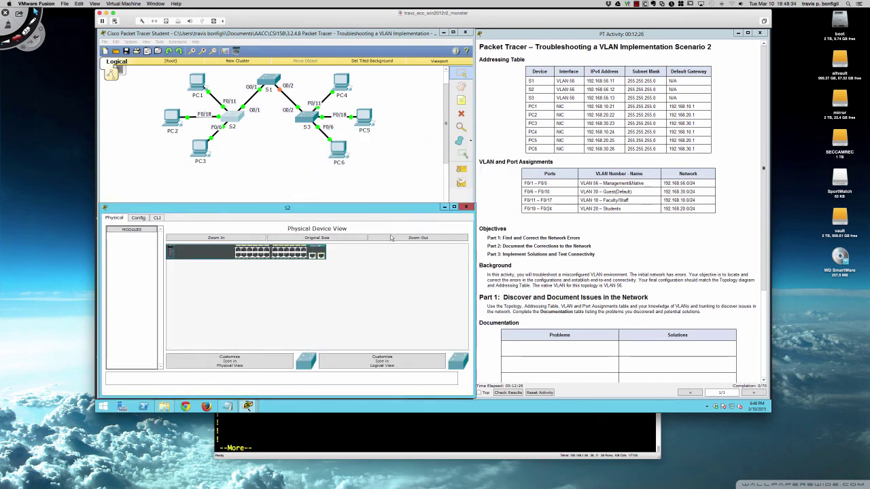
{"action": "left_click_drag", "start_coordinate": [325, 202], "coordinate": [323, 166]}
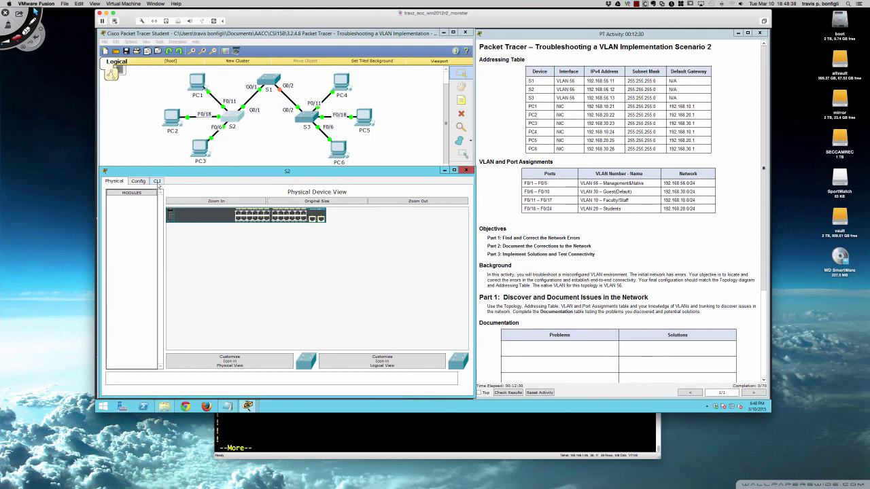
{"action": "left_click", "coordinate": [156, 182]}
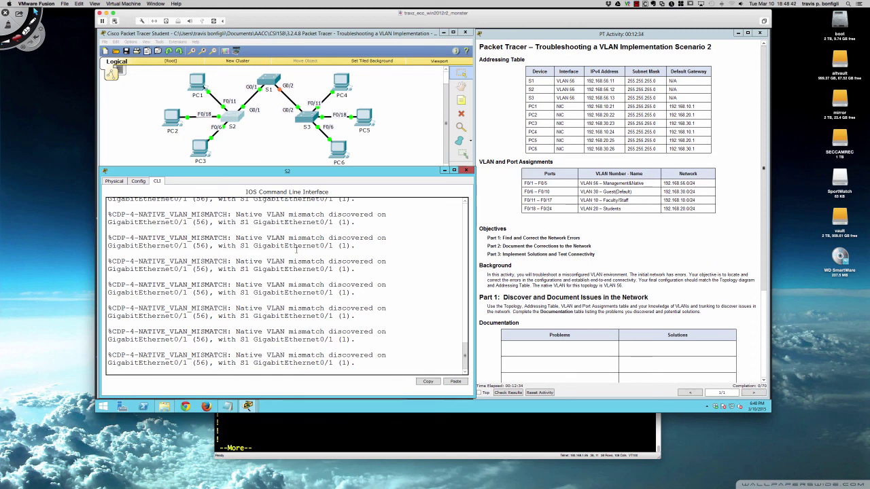
{"action": "key", "text": "Return"}
{"action": "key", "text": "Return"}
{"action": "key", "text": "Return"}
{"action": "key", "text": "Return"}
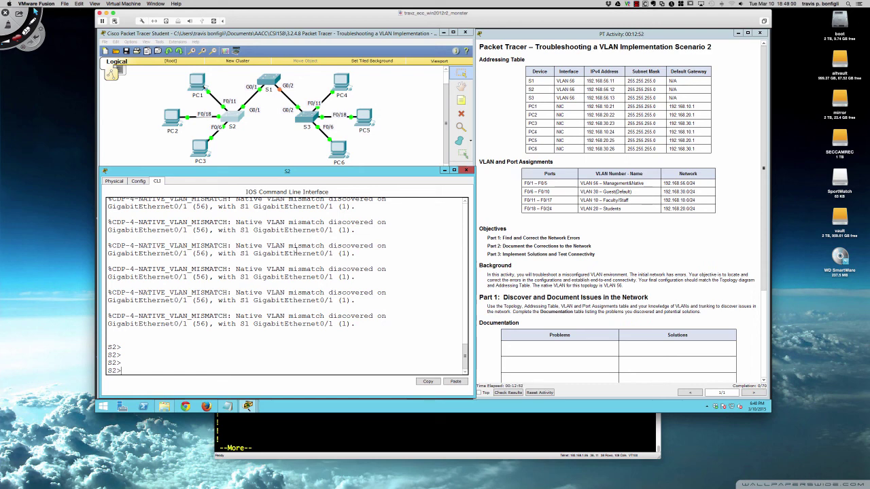
Step: Page S2's show run to GigabitEthernet0/1, flagging its access mode despite native VLAN 56
{"action": "type", "text": "en"}
{"action": "key", "text": "Return"}
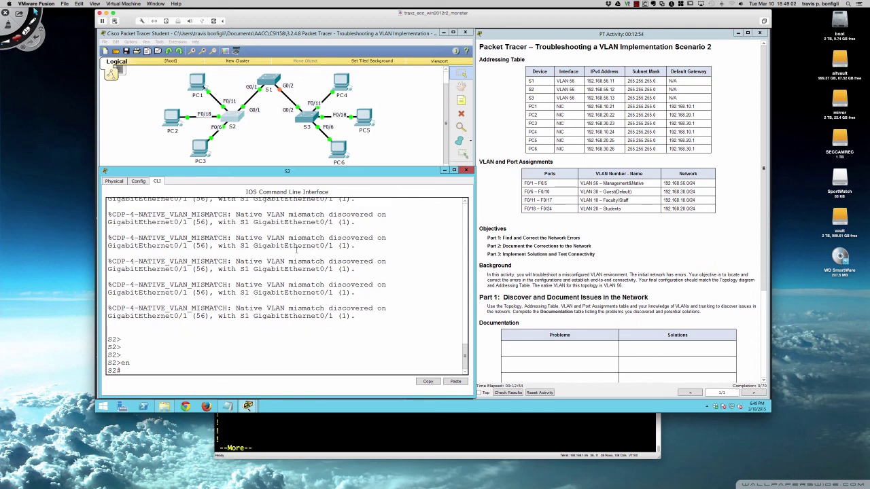
{"action": "key", "text": "Return"}
{"action": "key", "text": "Return"}
{"action": "key", "text": "Return"}
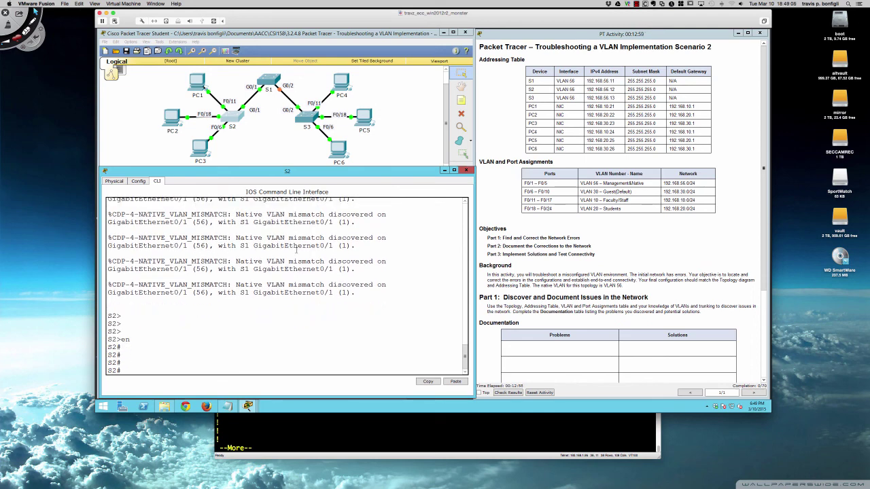
{"action": "type", "text": "sh run"}
{"action": "key", "text": "Return"}
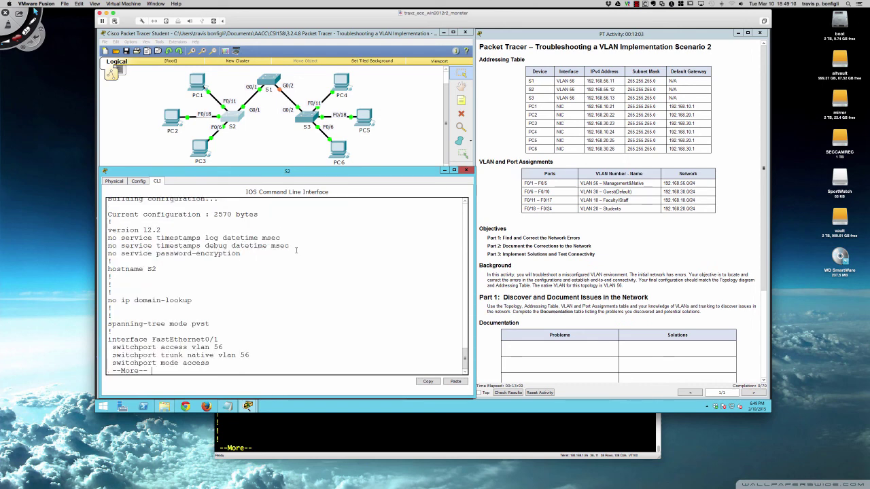
{"action": "key", "text": "Return"}
{"action": "key", "text": "Return"}
{"action": "key", "text": "Return"}
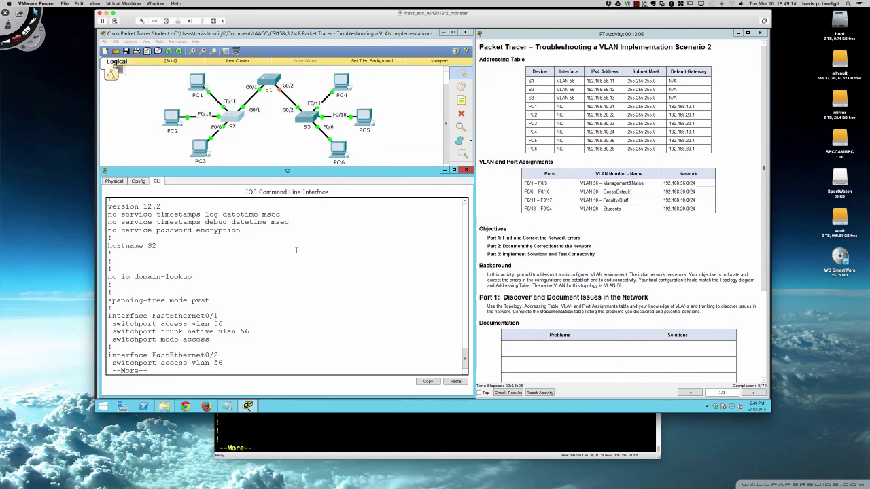
{"action": "key", "text": "Return"}
{"action": "key", "text": "Return"}
{"action": "key", "text": "Return"}
{"action": "key", "text": "Return"}
{"action": "key", "text": "Return"}
{"action": "key", "text": "Return"}
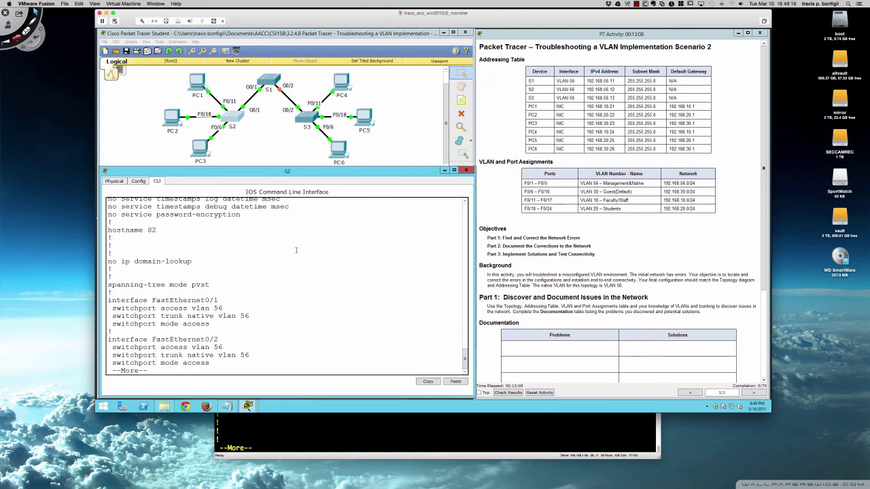
{"action": "key", "text": "Return"}
{"action": "key", "text": "Return"}
{"action": "key", "text": "Return"}
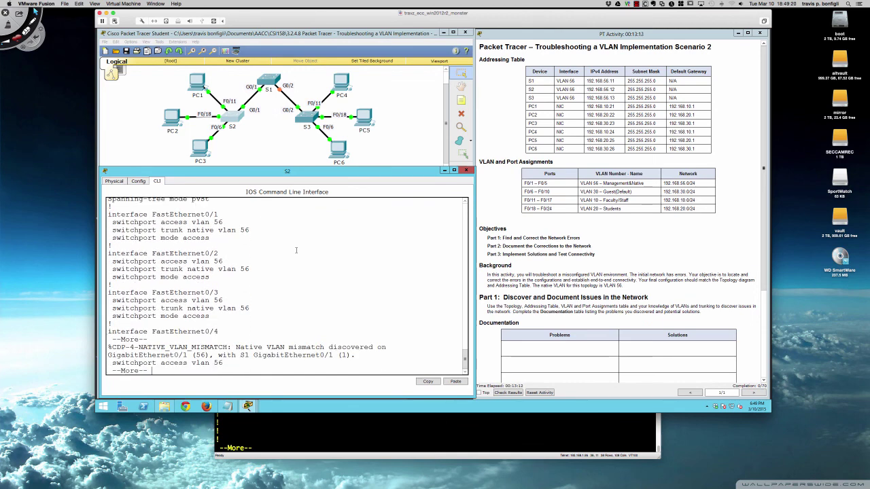
{"action": "key", "text": "Return"}
{"action": "key", "text": "Return"}
{"action": "key", "text": "Return"}
{"action": "key", "text": "Return"}
{"action": "key", "text": "Return"}
{"action": "key", "text": "Return"}
{"action": "key", "text": "Return"}
{"action": "key", "text": "Return"}
{"action": "key", "text": "Return"}
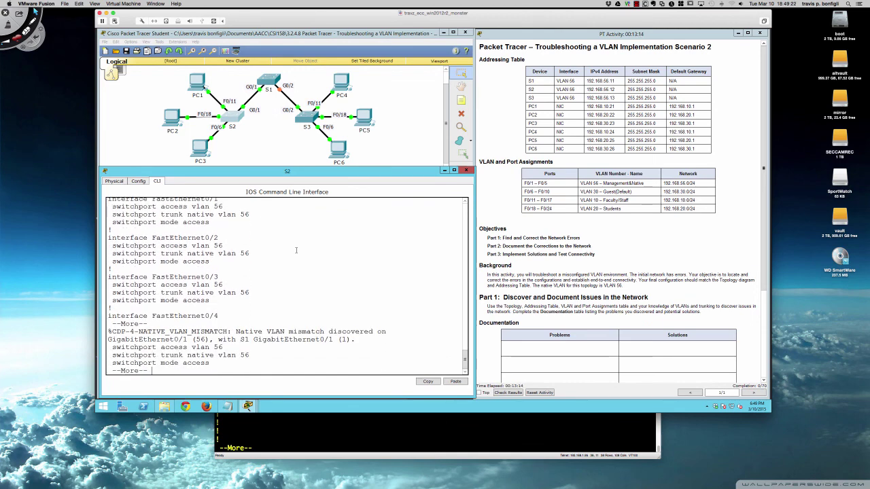
{"action": "key", "text": "Return"}
{"action": "key", "text": "Return"}
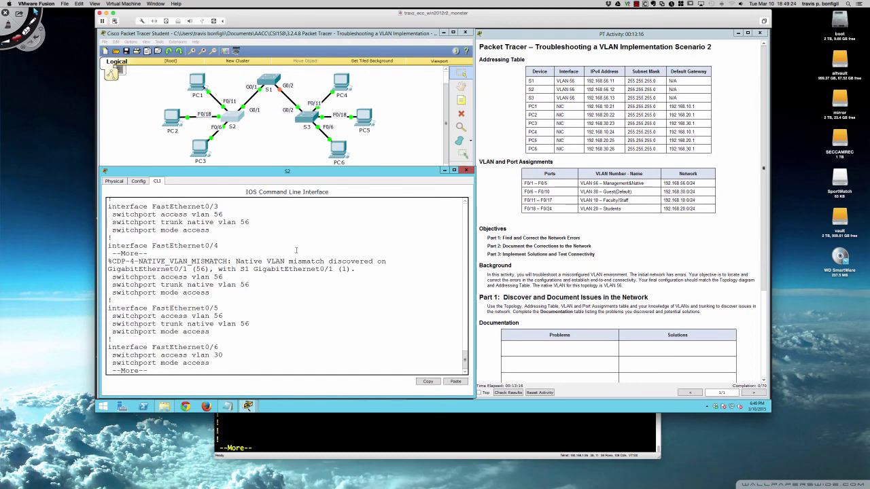
{"action": "key", "text": "space"}
{"action": "key", "text": "space"}
{"action": "key", "text": "space"}
{"action": "key", "text": "space"}
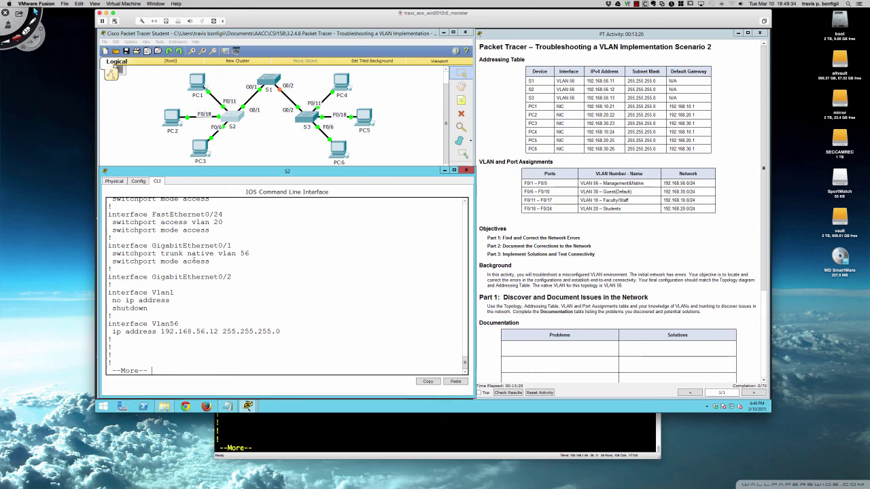
{"action": "left_click_drag", "start_coordinate": [211, 261], "coordinate": [112, 262]}
Step: On S2's interface gi0/1, remove switchport mode access
{"action": "left_click", "coordinate": [314, 269]}
{"action": "type", "text": "conf t"}
{"action": "key", "text": "Return"}
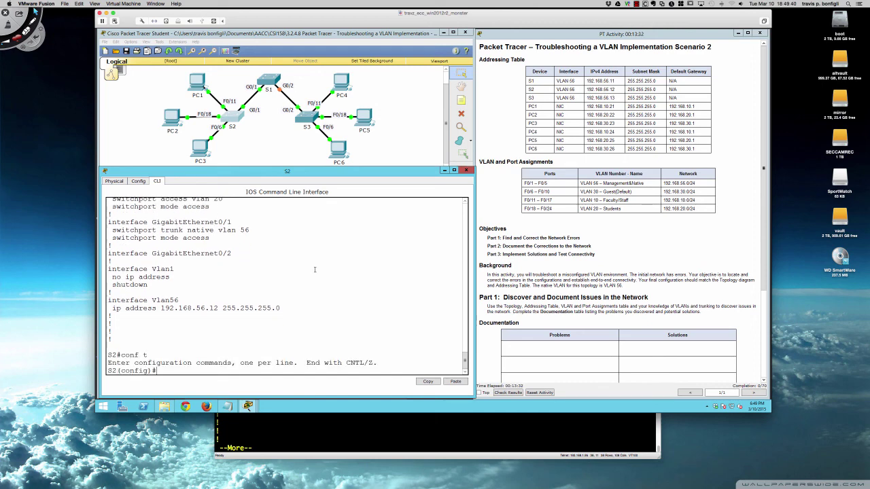
{"action": "type", "text": "int gi0/1"}
{"action": "key", "text": "Return"}
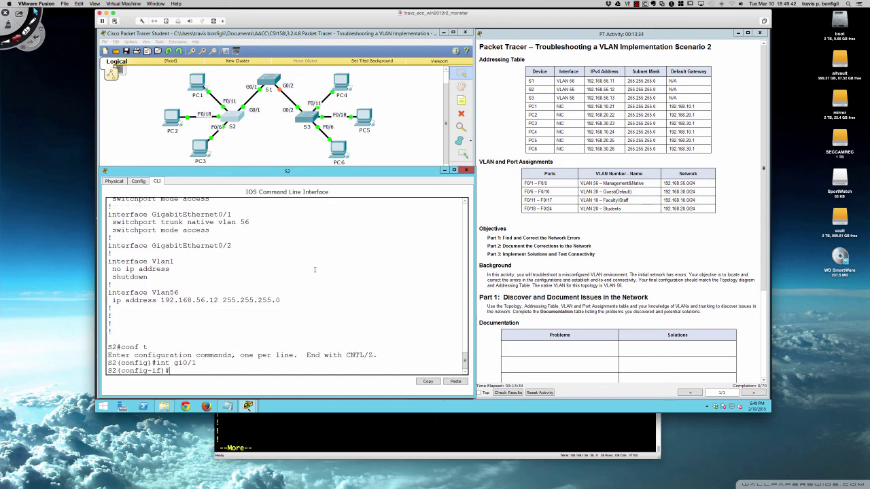
{"action": "type", "text": "no swi"}
{"action": "key", "text": "Tab"}
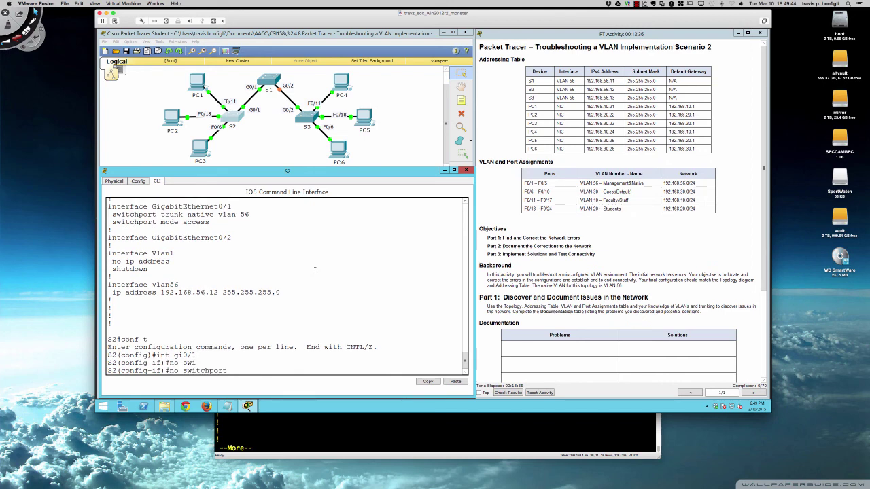
{"action": "type", "text": "mode access"}
{"action": "key", "text": "Return"}
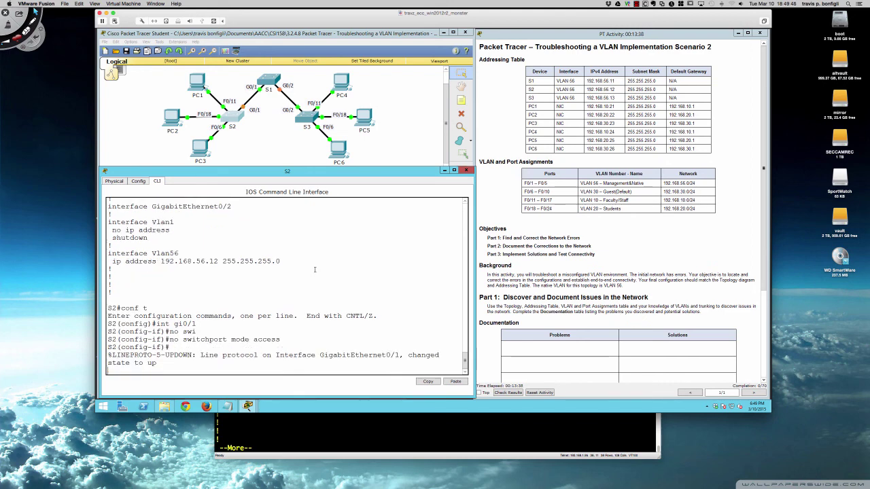
Step: Set GigabitEthernet0/1 to switchport mode trunk, noting its native VLAN 56
{"action": "key", "text": "Return"}
{"action": "key", "text": "Return"}
{"action": "key", "text": "Return"}
{"action": "type", "text": "swi"}
{"action": "key", "text": "Tab"}
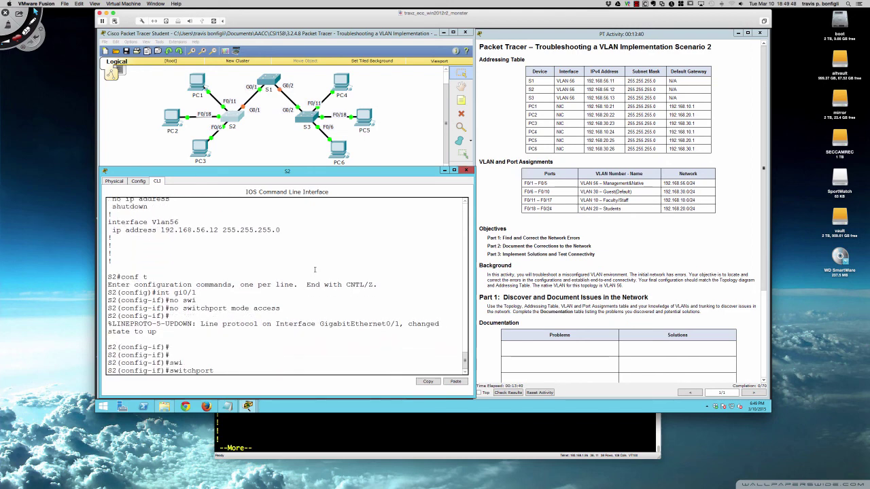
{"action": "type", "text": "mode trunk"}
{"action": "key", "text": "Return"}
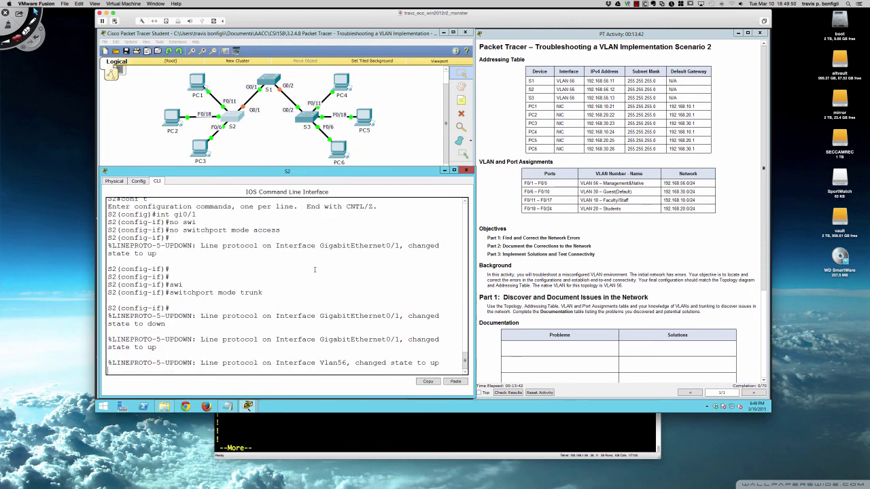
{"action": "key", "text": "Return"}
{"action": "key", "text": "Return"}
{"action": "key", "text": "Return"}
{"action": "key", "text": "Return"}
{"action": "key", "text": "Return"}
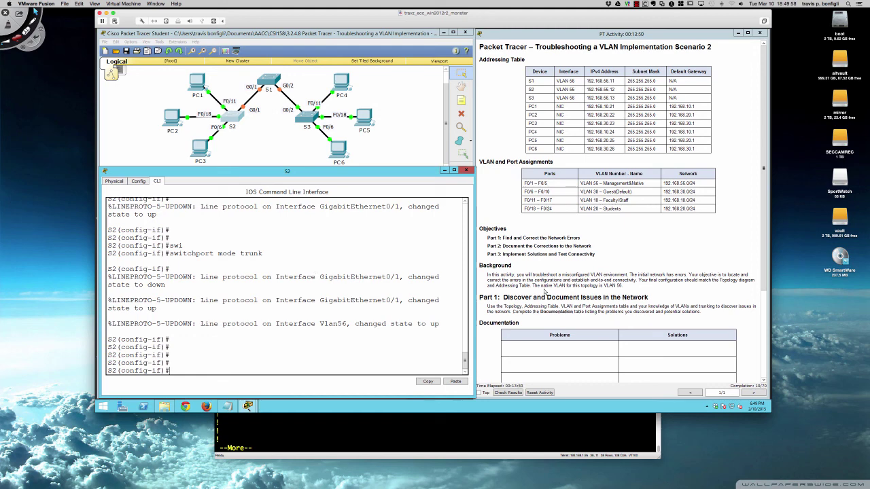
{"action": "left_click_drag", "start_coordinate": [532, 285], "coordinate": [624, 285]}
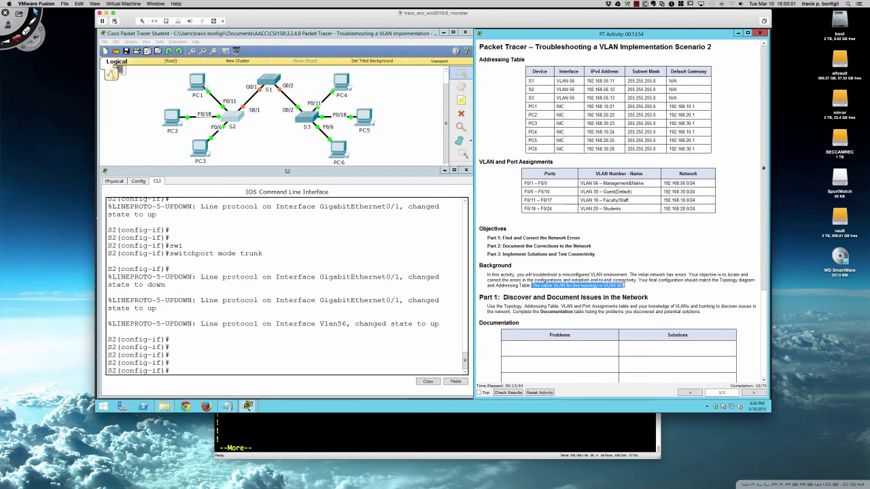
{"action": "left_click", "coordinate": [377, 294]}
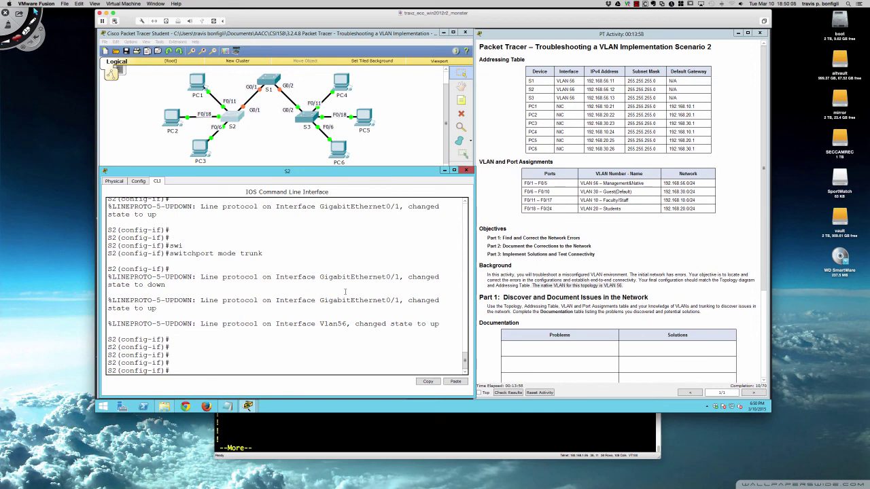
{"action": "key", "text": "Return"}
{"action": "key", "text": "Return"}
{"action": "key", "text": "Return"}
{"action": "key", "text": "Return"}
{"action": "key", "text": "Return"}
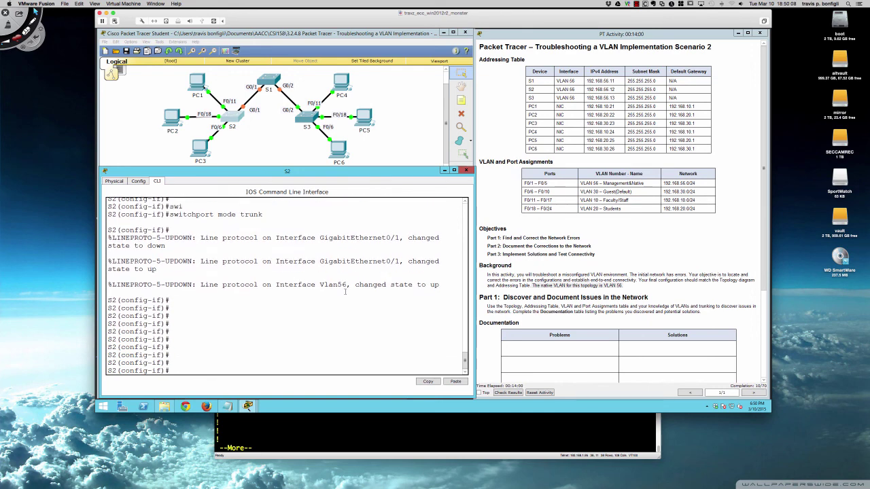
Step: Review S2's do sh run: F0/6 on VLAN 30, F0/11 on VLAN 10, F0/18 on VLAN 20
{"action": "type", "text": "do sh run"}
{"action": "key", "text": "Return"}
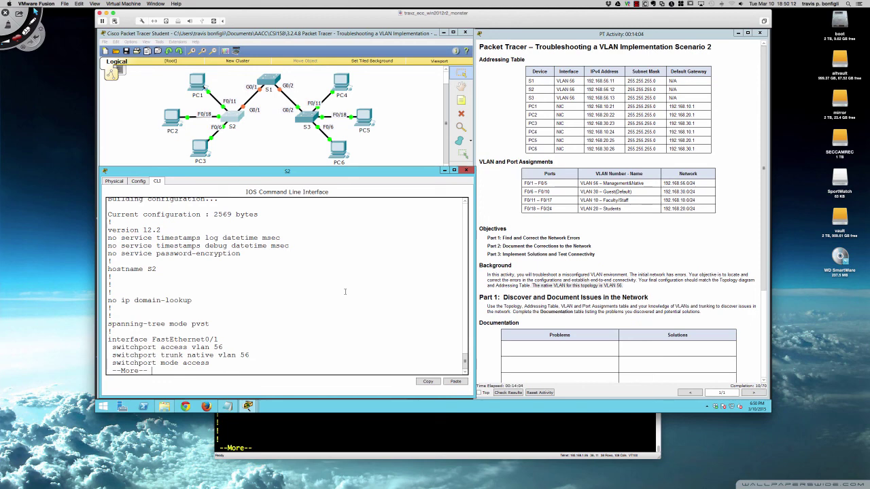
{"action": "key", "text": "Return"}
{"action": "key", "text": "Return"}
{"action": "key", "text": "Return"}
{"action": "key", "text": "Return"}
{"action": "key", "text": "Return"}
{"action": "key", "text": "Return"}
{"action": "key", "text": "Return"}
{"action": "key", "text": "Return"}
{"action": "key", "text": "Return"}
{"action": "key", "text": "Return"}
{"action": "key", "text": "Return"}
{"action": "key", "text": "Return"}
{"action": "key", "text": "Return"}
{"action": "key", "text": "Return"}
{"action": "key", "text": "Return"}
{"action": "key", "text": "Return"}
{"action": "key", "text": "Return"}
{"action": "key", "text": "Return"}
{"action": "key", "text": "Return"}
{"action": "key", "text": "Return"}
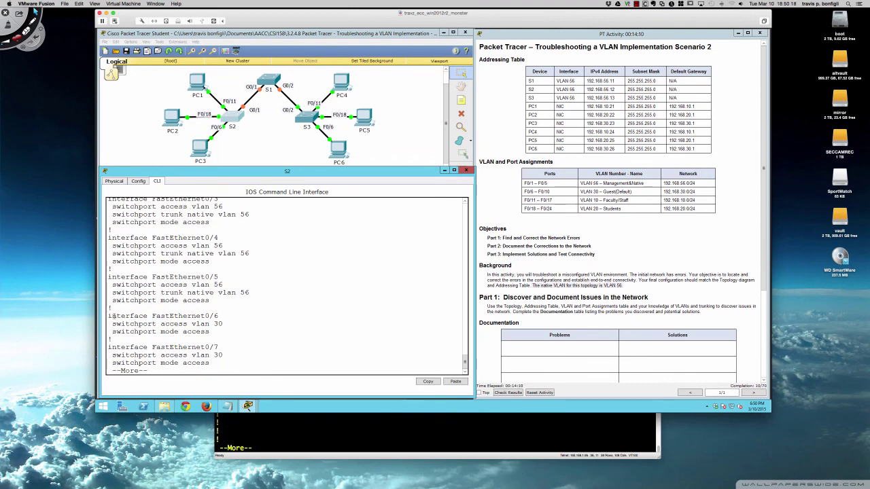
{"action": "left_click_drag", "start_coordinate": [108, 316], "coordinate": [228, 332]}
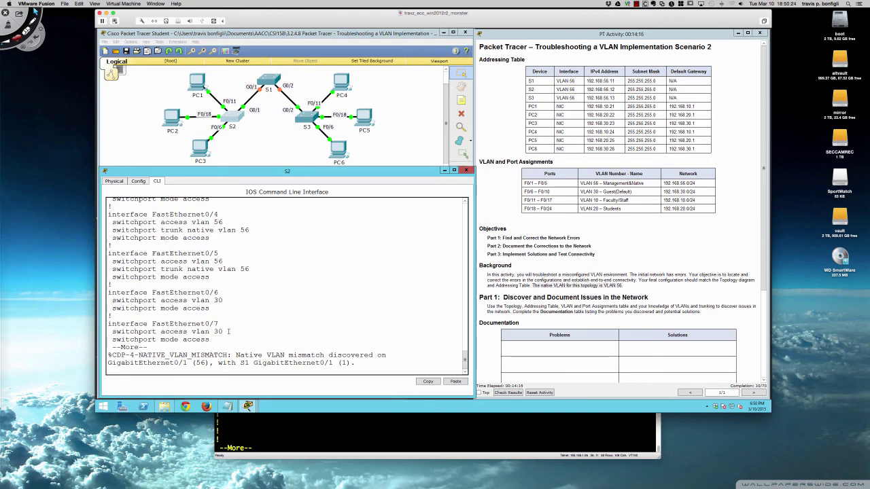
{"action": "key", "text": "space"}
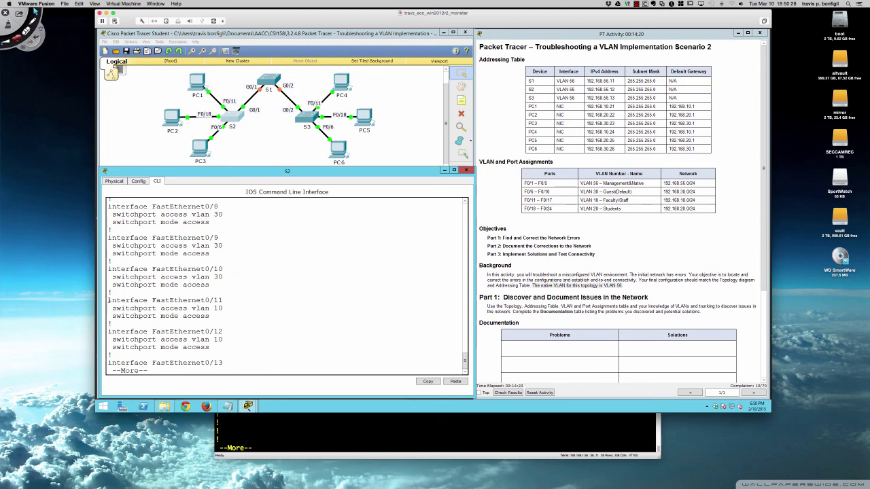
{"action": "left_click_drag", "start_coordinate": [107, 300], "coordinate": [239, 314]}
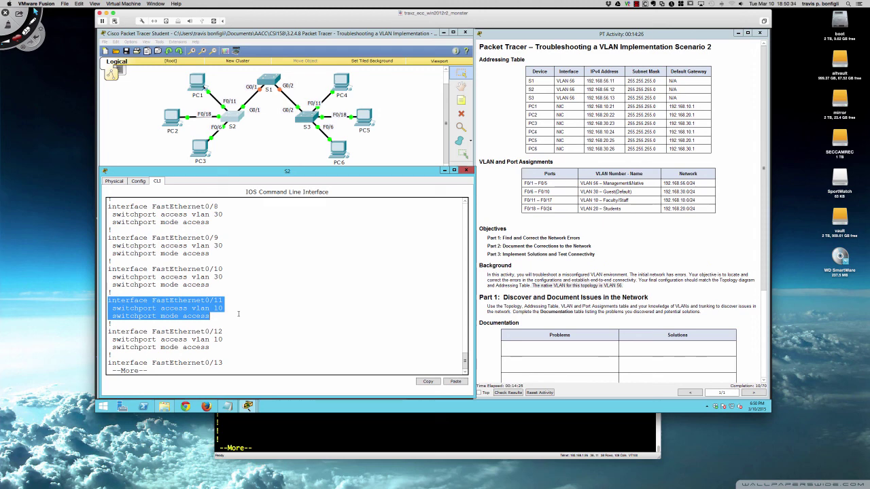
{"action": "left_click", "coordinate": [240, 312]}
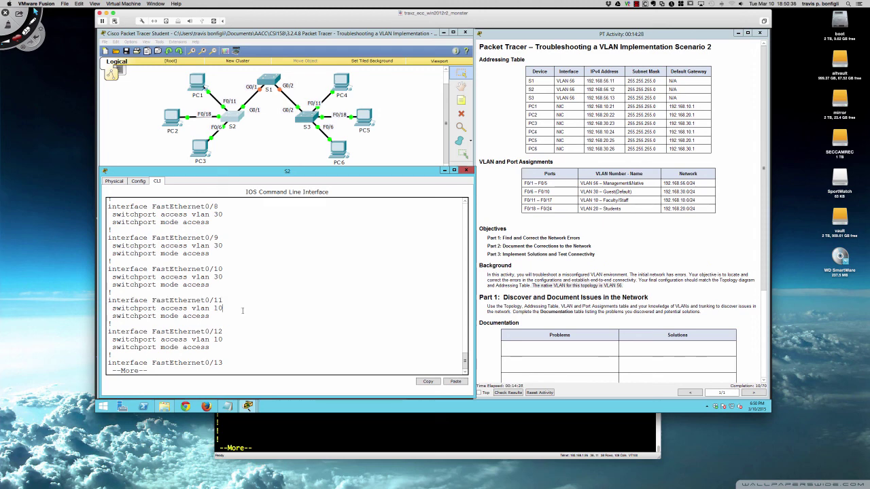
{"action": "key", "text": "space"}
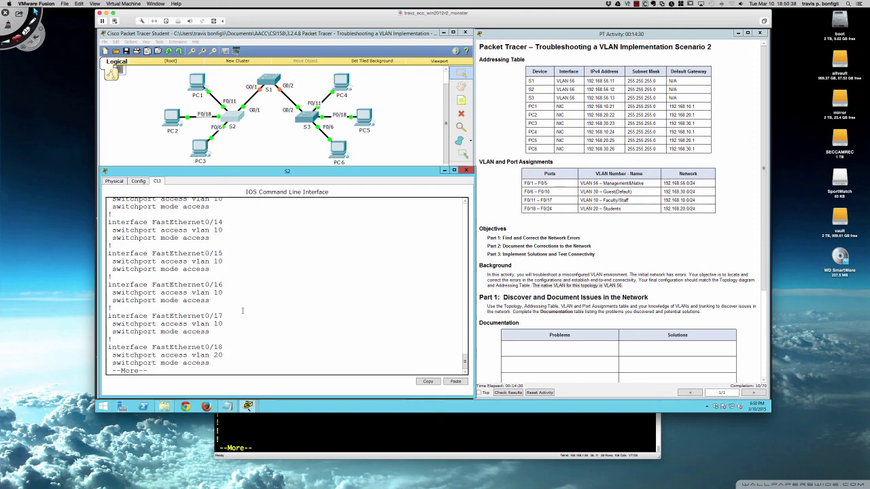
{"action": "key", "text": "Return"}
{"action": "key", "text": "Return"}
{"action": "key", "text": "Return"}
{"action": "key", "text": "Return"}
{"action": "key", "text": "Return"}
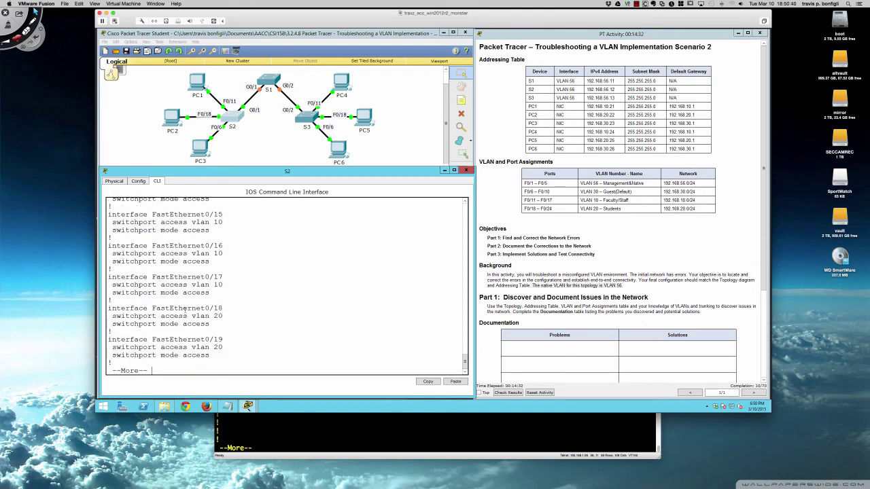
{"action": "left_click_drag", "start_coordinate": [109, 308], "coordinate": [231, 322]}
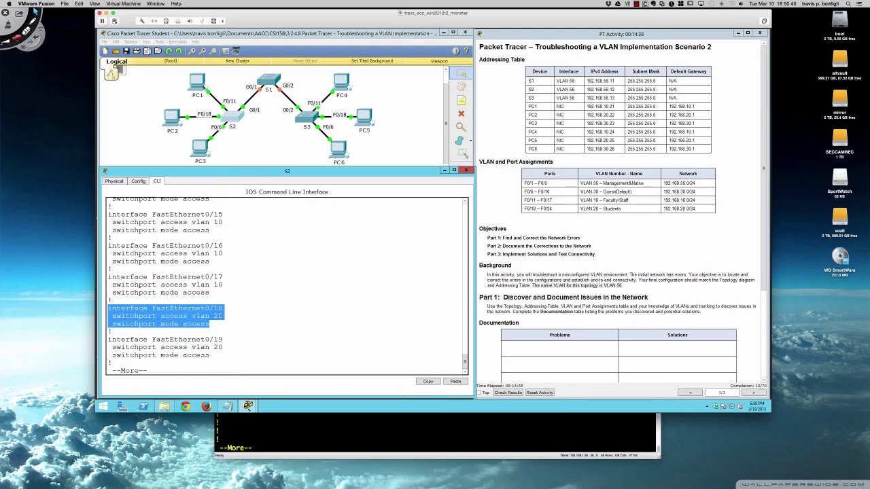
{"action": "left_click", "coordinate": [232, 315]}
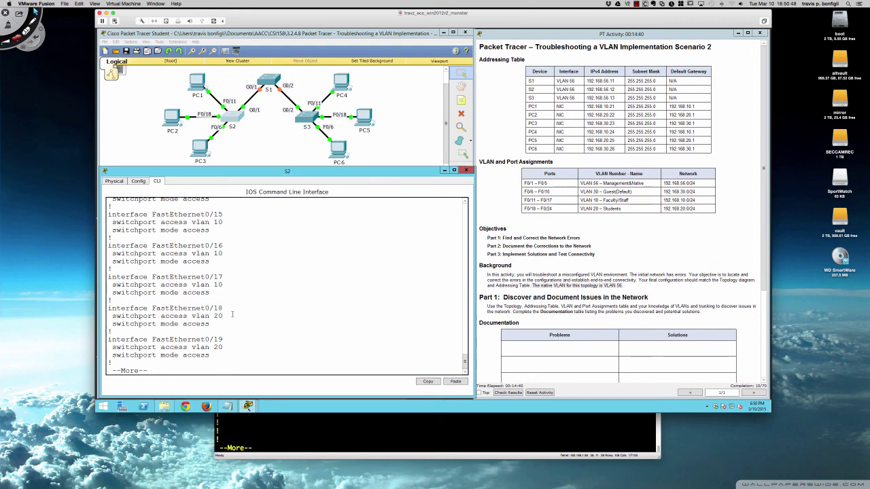
Step: Leave configuration mode, save S2's configuration with wri mem, and open switch S1
{"action": "key", "text": "q"}
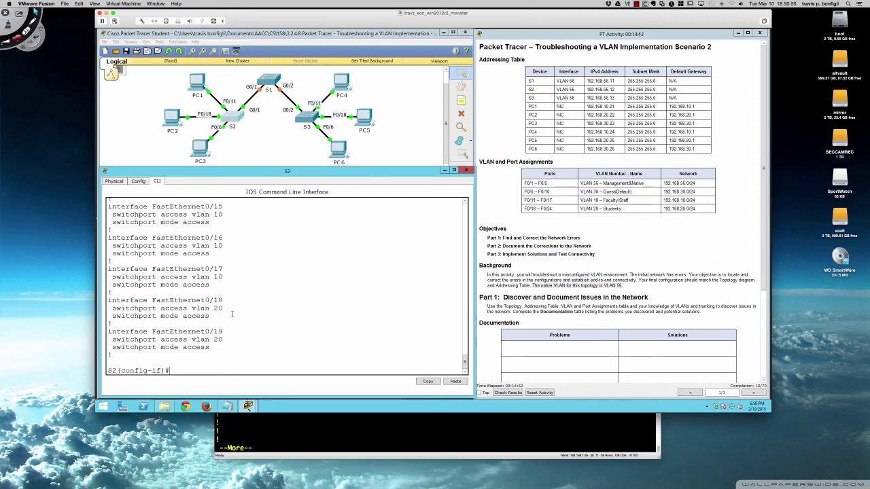
{"action": "key", "text": "Return"}
{"action": "key", "text": "Return"}
{"action": "key", "text": "Return"}
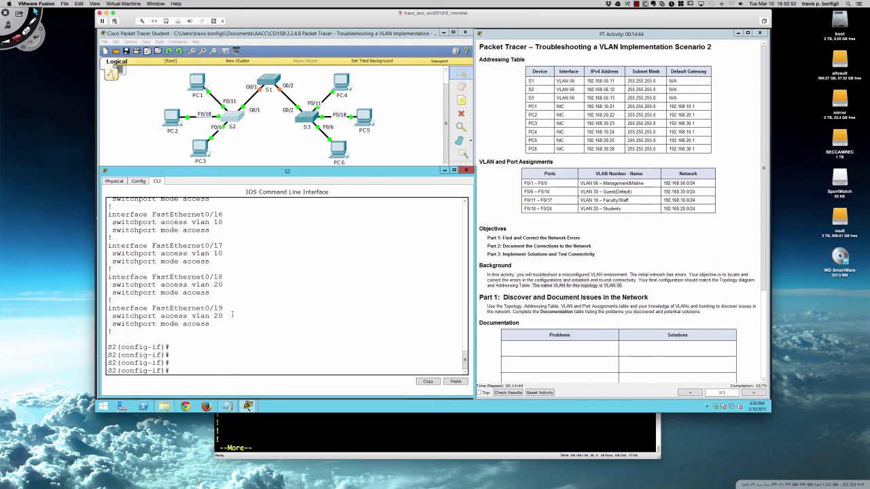
{"action": "type", "text": "end"}
{"action": "key", "text": "Return"}
{"action": "key", "text": "Return"}
{"action": "key", "text": "Return"}
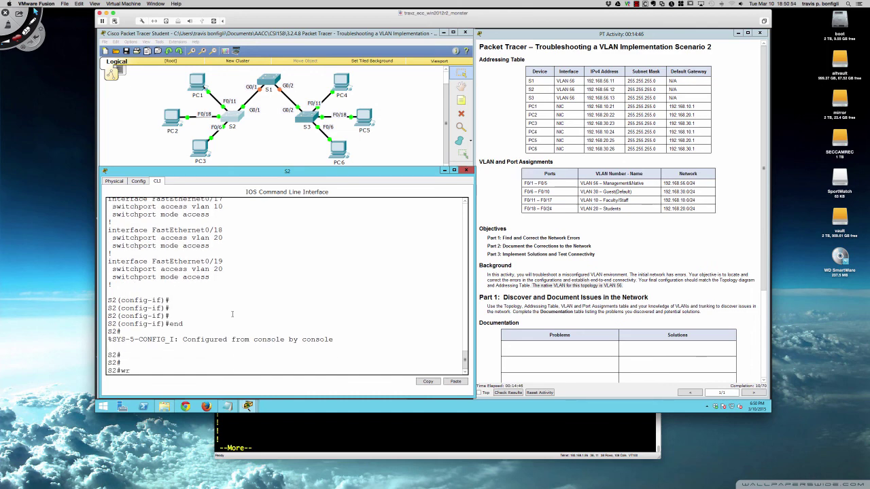
{"action": "type", "text": "wri mem"}
{"action": "key", "text": "Return"}
{"action": "key", "text": "Return"}
{"action": "key", "text": "Return"}
{"action": "key", "text": "Return"}
{"action": "key", "text": "Return"}
{"action": "key", "text": "Return"}
{"action": "key", "text": "Return"}
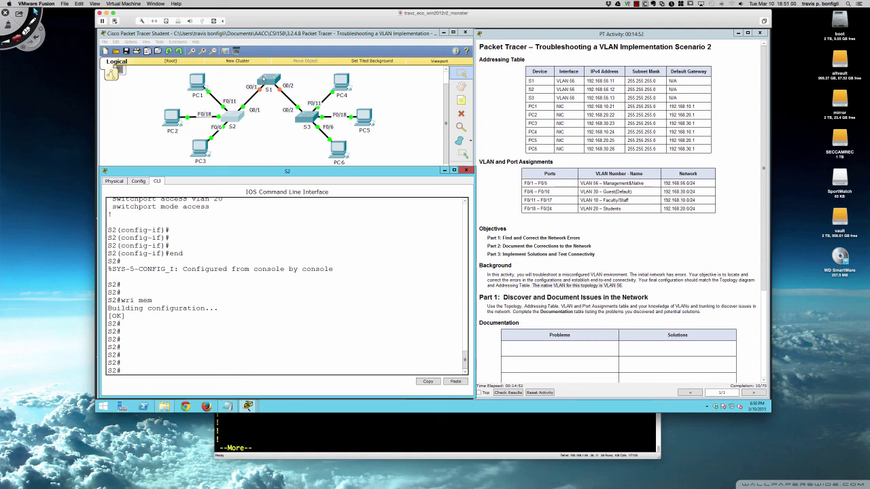
{"action": "left_click", "coordinate": [267, 81]}
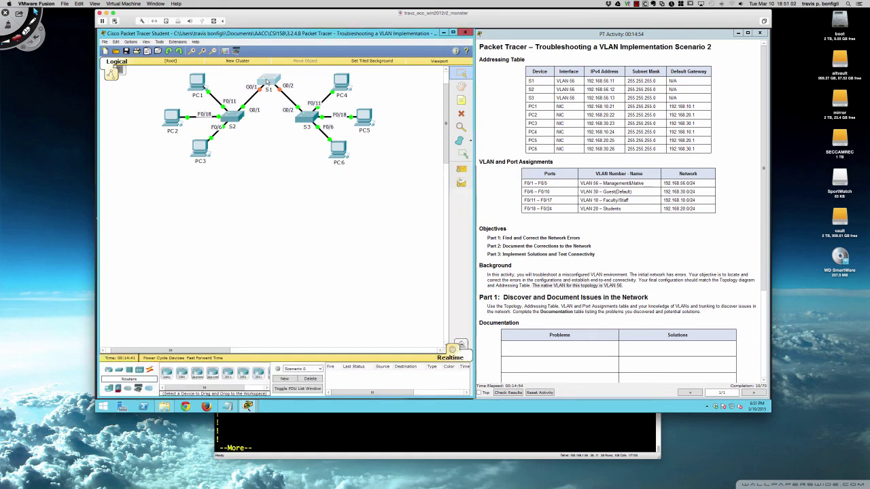
Step: Enlarge S1's window and open its CLI, highlighting the native VLAN mismatch (S1 uses VLAN 1)
{"action": "left_click_drag", "start_coordinate": [367, 136], "coordinate": [139, 208]}
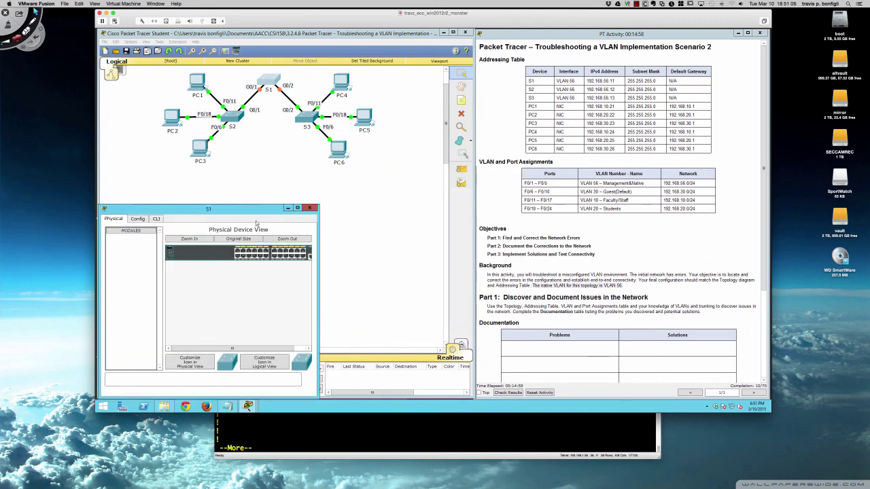
{"action": "left_click_drag", "start_coordinate": [325, 226], "coordinate": [473, 226]}
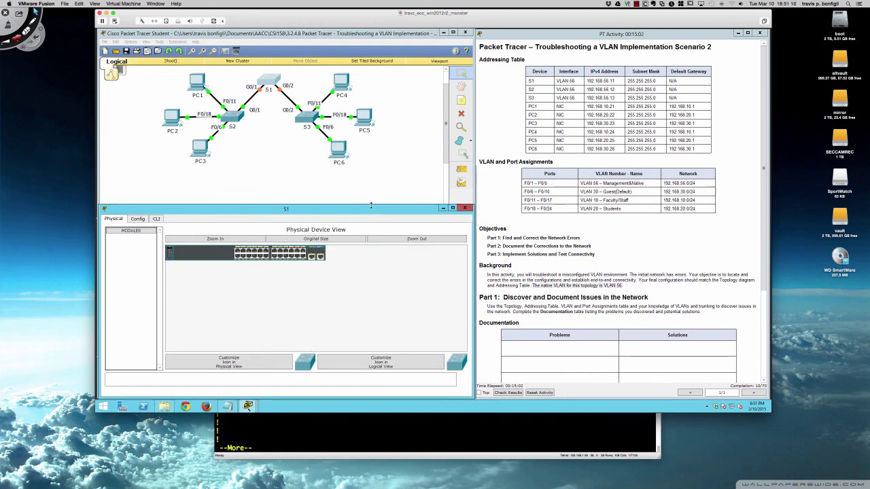
{"action": "left_click_drag", "start_coordinate": [371, 205], "coordinate": [368, 166]}
{"action": "left_click", "coordinate": [157, 181]}
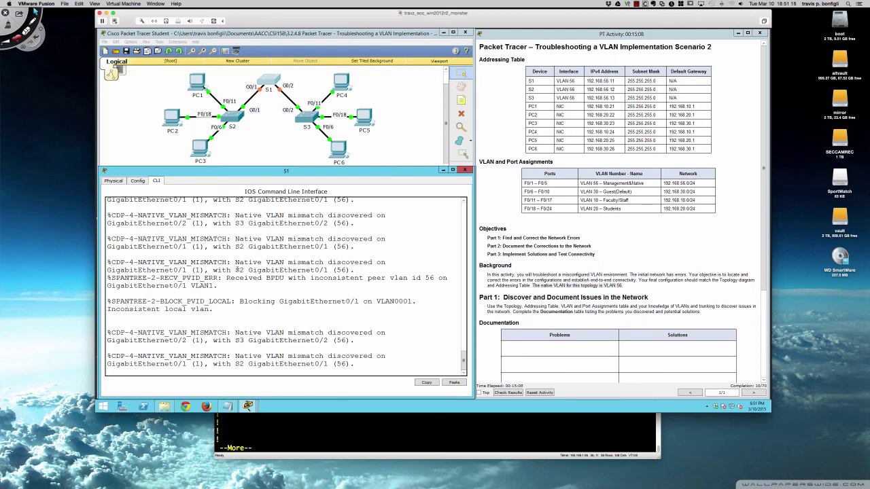
{"action": "left_click_drag", "start_coordinate": [222, 270], "coordinate": [352, 270]}
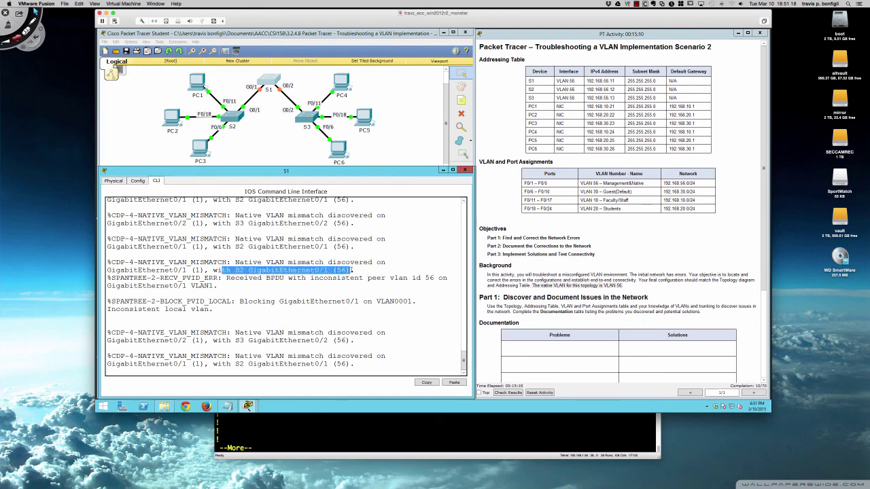
{"action": "left_click_drag", "start_coordinate": [165, 271], "coordinate": [204, 271]}
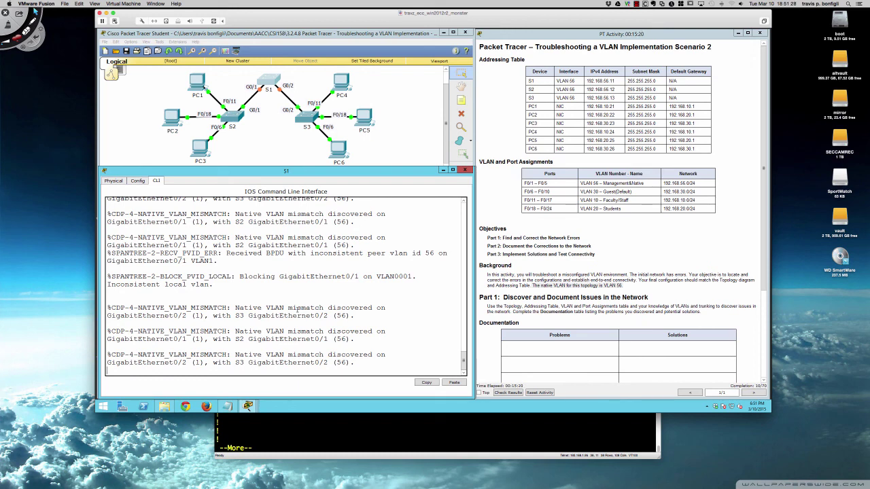
{"action": "key", "text": "Return"}
{"action": "key", "text": "Return"}
{"action": "key", "text": "Return"}
{"action": "key", "text": "Return"}
{"action": "key", "text": "Return"}
{"action": "key", "text": "Return"}
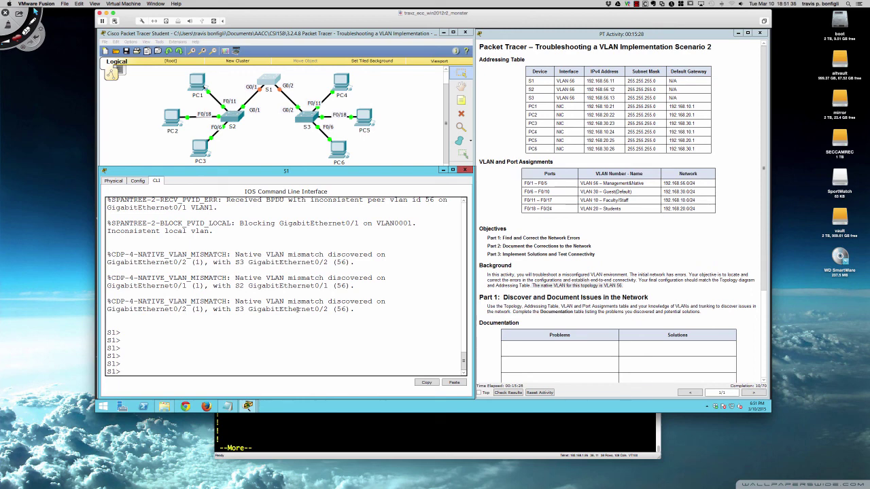
Step: Enter configuration mode on S1 and page do sh run to the G0/1 and G0/2 trunk settings
{"action": "type", "text": "en"}
{"action": "key", "text": "Return"}
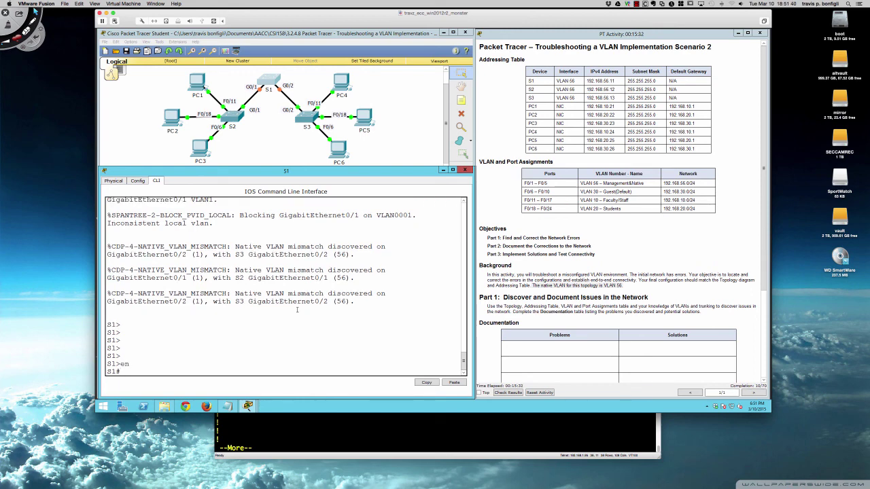
{"action": "key", "text": "Return"}
{"action": "key", "text": "Return"}
{"action": "type", "text": "conf t"}
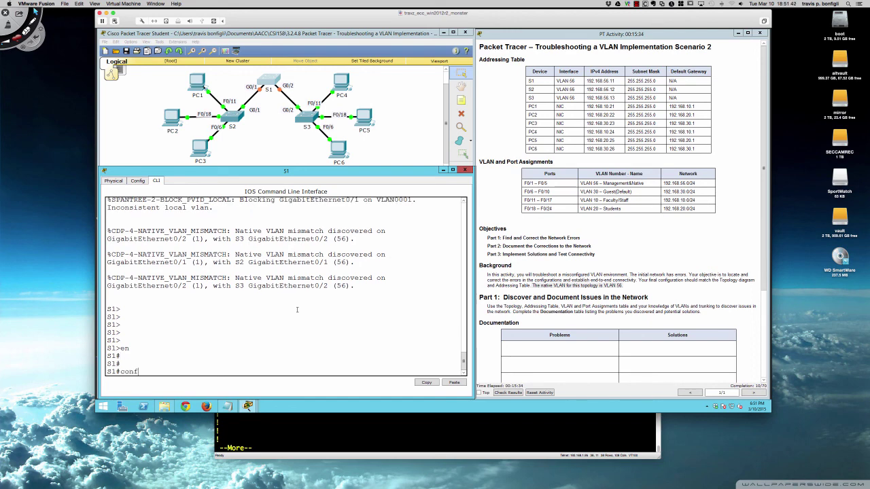
{"action": "key", "text": "Return"}
{"action": "key", "text": "Return"}
{"action": "key", "text": "Return"}
{"action": "key", "text": "Return"}
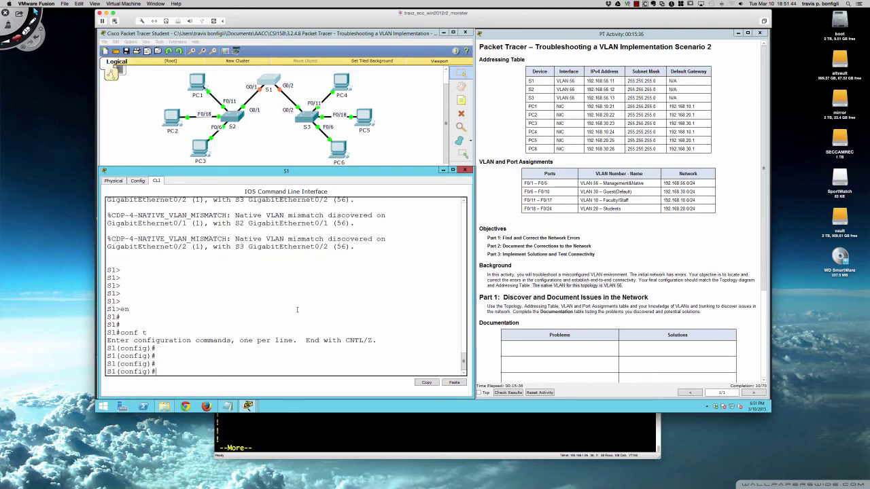
{"action": "type", "text": "do sh run"}
{"action": "key", "text": "Return"}
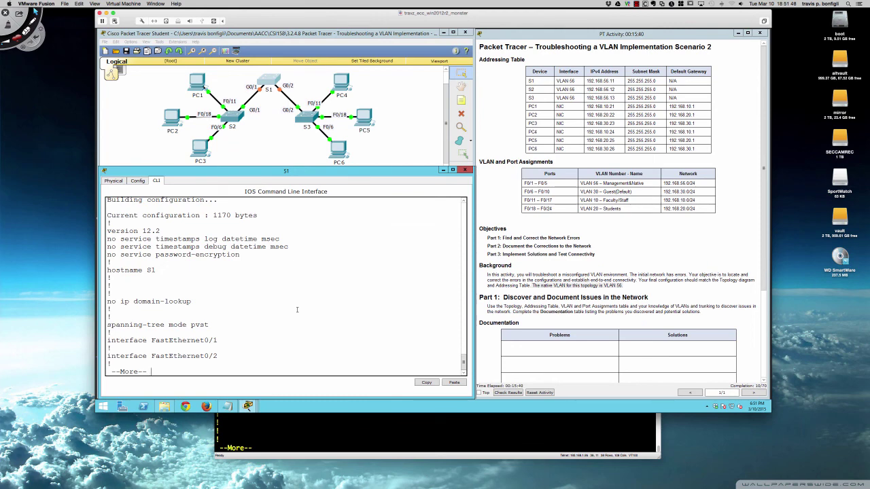
{"action": "key", "text": "space"}
{"action": "key", "text": "space"}
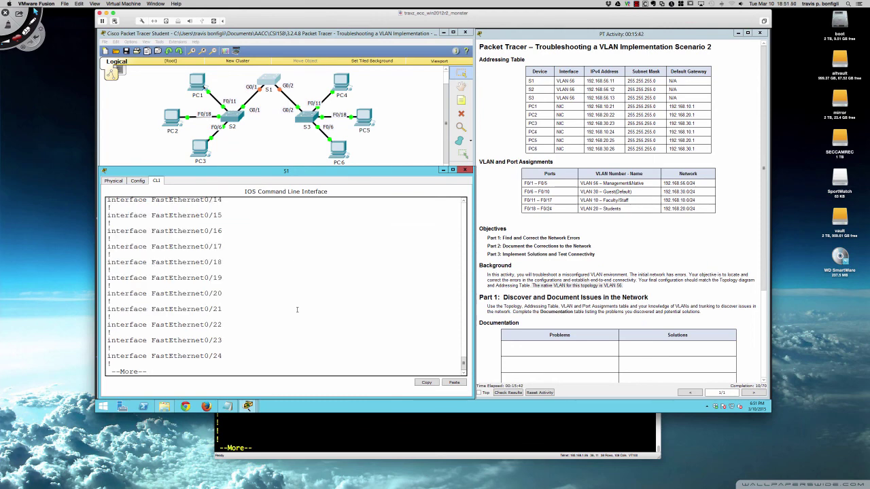
{"action": "key", "text": "space"}
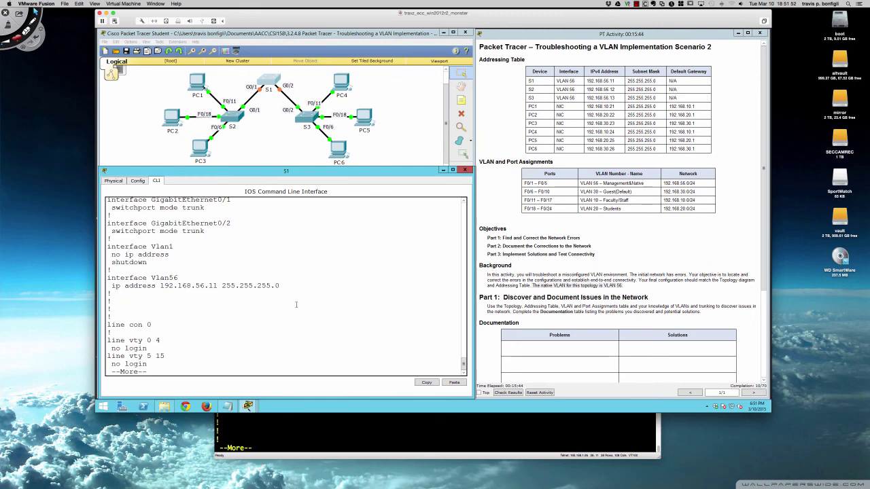
{"action": "scroll", "coordinate": [285, 288], "scroll_direction": "up", "scroll_amount": 2}
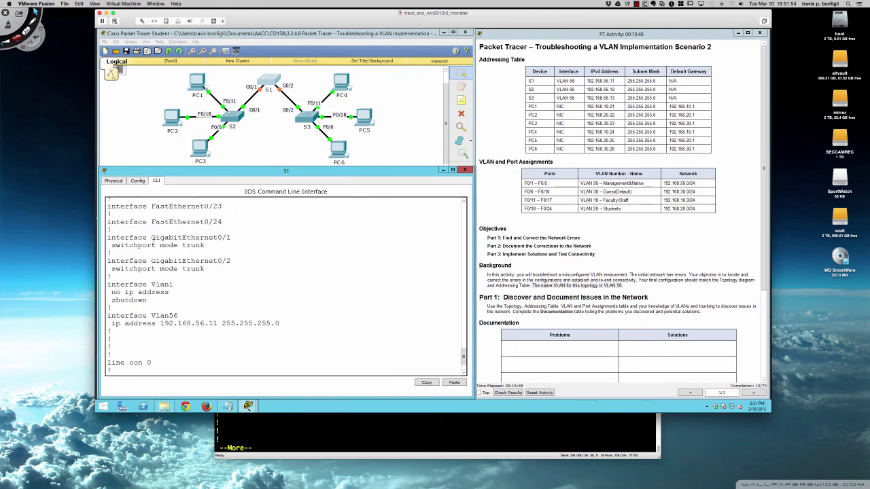
{"action": "left_click_drag", "start_coordinate": [108, 238], "coordinate": [240, 271]}
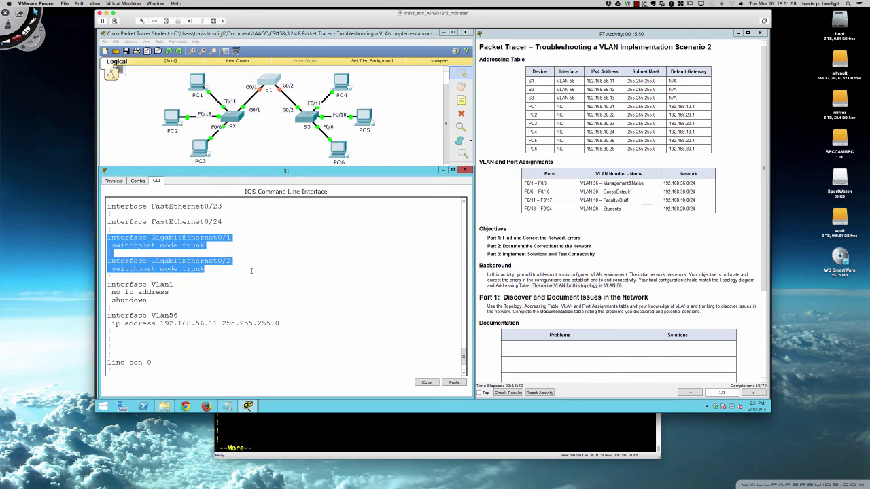
{"action": "left_click", "coordinate": [288, 267]}
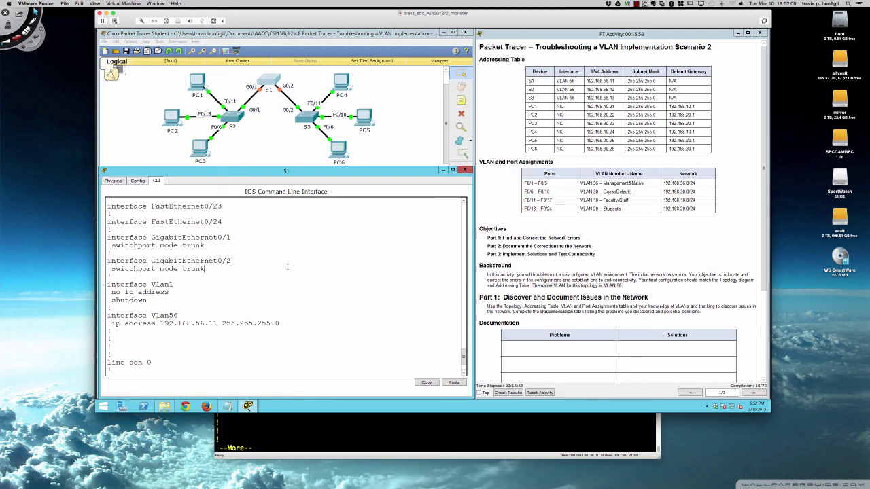
Step: Finish the config listing and select S1's interface range G0/1–G0/2
{"action": "key", "text": "space"}
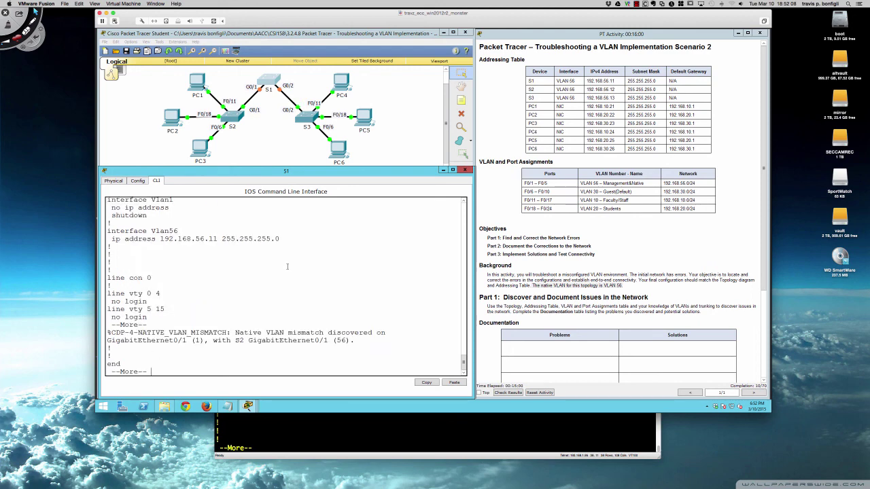
{"action": "key", "text": "Return"}
{"action": "key", "text": "Return"}
{"action": "key", "text": "Return"}
{"action": "key", "text": "Return"}
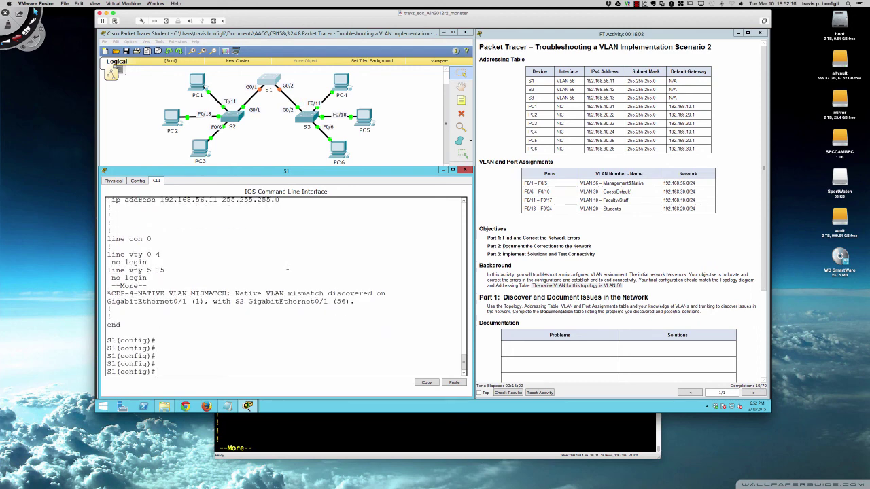
{"action": "type", "text": "int ra gi0/1 - 2"}
{"action": "key", "text": "Return"}
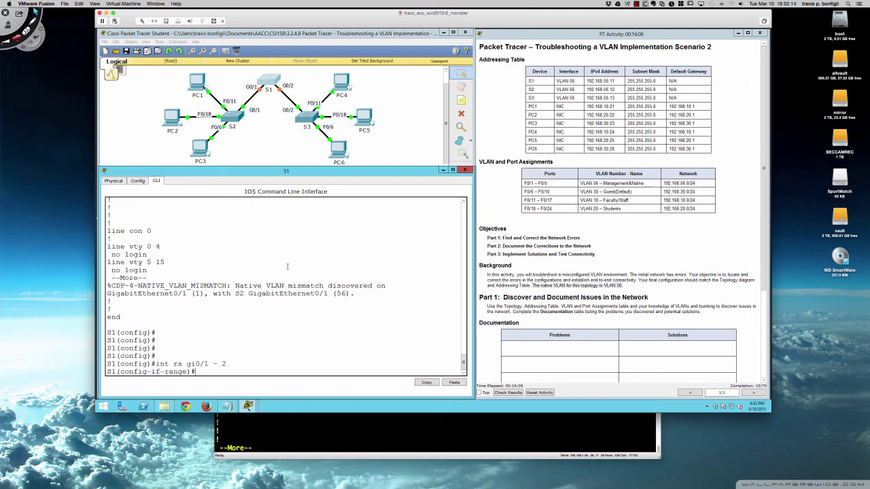
Step: Set native VLAN 56 on the G0/1–G0/2 trunks
{"action": "type", "text": "swi"}
{"action": "key", "text": "Tab"}
{"action": "type", "text": "na"}
{"action": "key", "text": "Tab"}
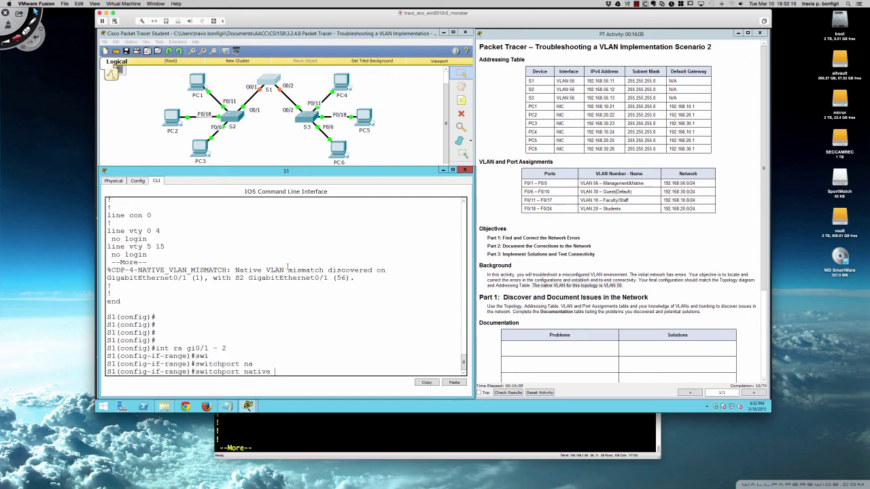
{"action": "type", "text": "t"}
{"action": "key", "text": "BackSpace"}
{"action": "key", "text": "BackSpace"}
{"action": "key", "text": "BackSpace"}
{"action": "key", "text": "BackSpace"}
{"action": "key", "text": "BackSpace"}
{"action": "key", "text": "BackSpace"}
{"action": "key", "text": "BackSpace"}
{"action": "type", "text": "tru"}
{"action": "key", "text": "Tab"}
{"action": "type", "text": "na"}
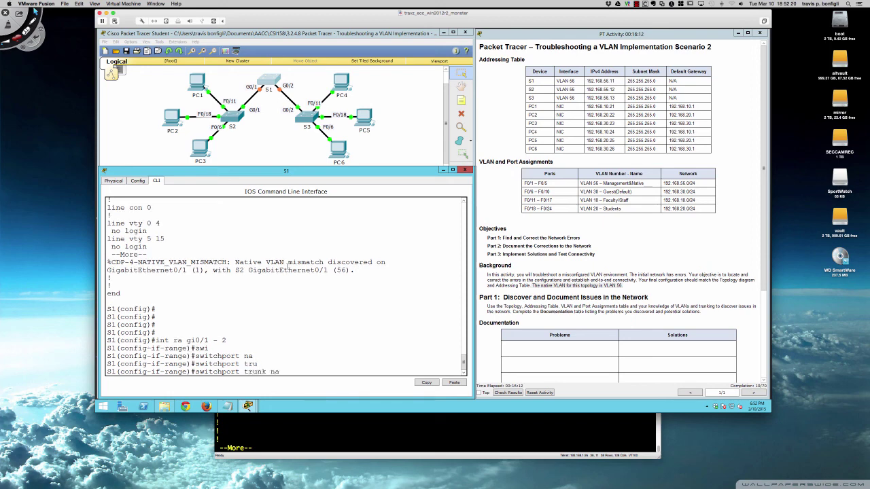
{"action": "key", "text": "Tab"}
{"action": "type", "text": "vlan ?"}
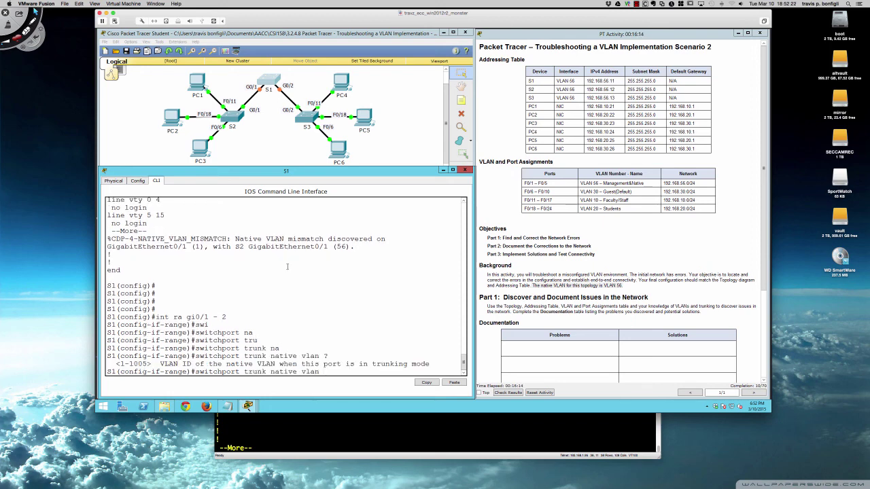
{"action": "type", "text": "56"}
{"action": "key", "text": "Return"}
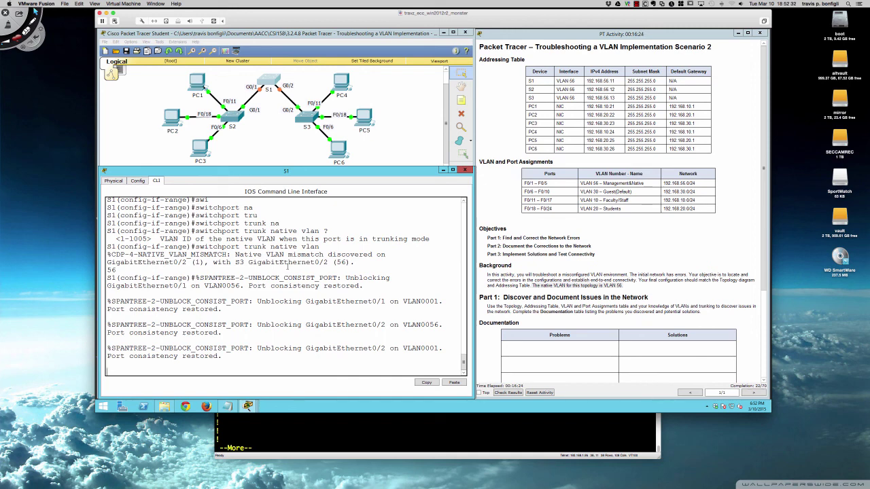
Step: Exit configuration mode back to the privileged prompt with 'end'
{"action": "key", "text": "Return"}
{"action": "key", "text": "Return"}
{"action": "key", "text": "Return"}
{"action": "key", "text": "Return"}
{"action": "key", "text": "Return"}
{"action": "key", "text": "Return"}
{"action": "key", "text": "Return"}
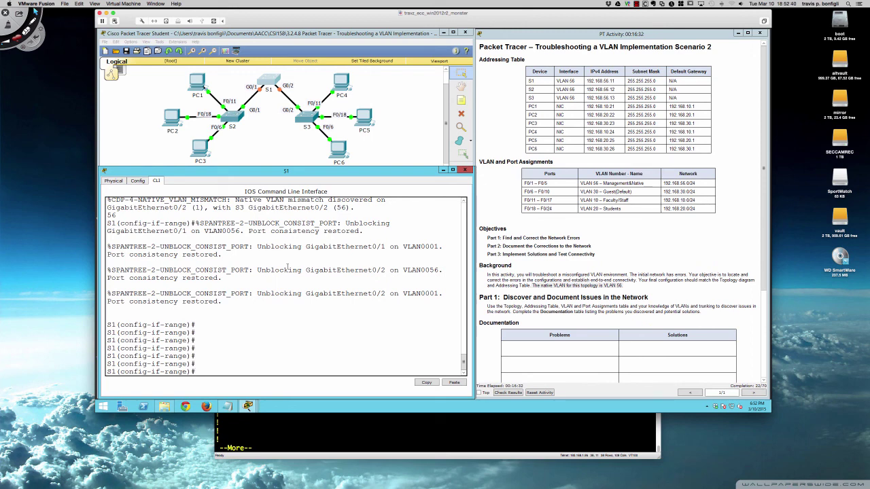
{"action": "type", "text": "end"}
{"action": "key", "text": "Return"}
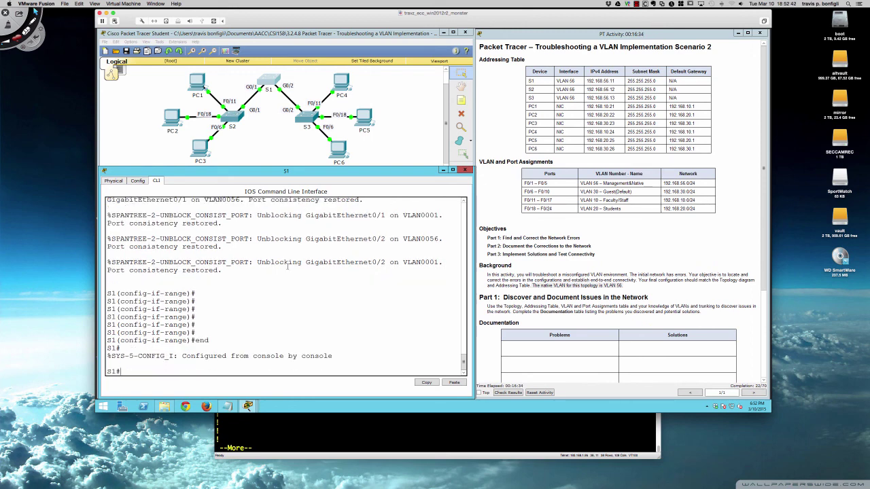
{"action": "key", "text": "Return"}
{"action": "key", "text": "Return"}
{"action": "key", "text": "Return"}
{"action": "key", "text": "Return"}
{"action": "key", "text": "Return"}
{"action": "key", "text": "Return"}
{"action": "key", "text": "Return"}
{"action": "key", "text": "Return"}
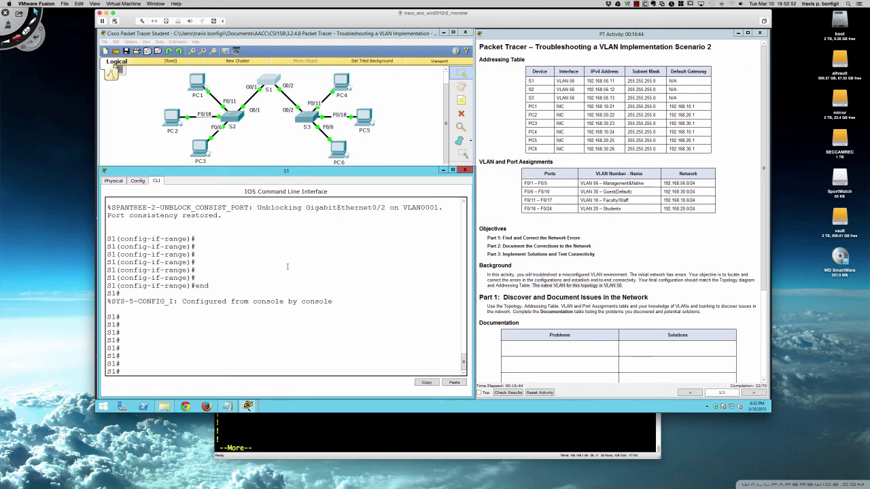
Step: Page through S1's running config to verify native VLAN 56 trunks and Vlan56 at 192.168.56.11
{"action": "type", "text": "sh ru"}
{"action": "key", "text": "Return"}
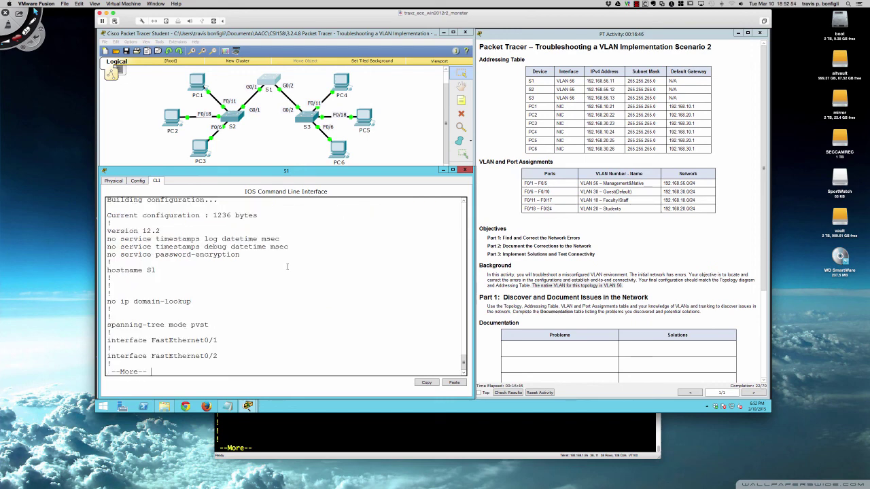
{"action": "key", "text": "space"}
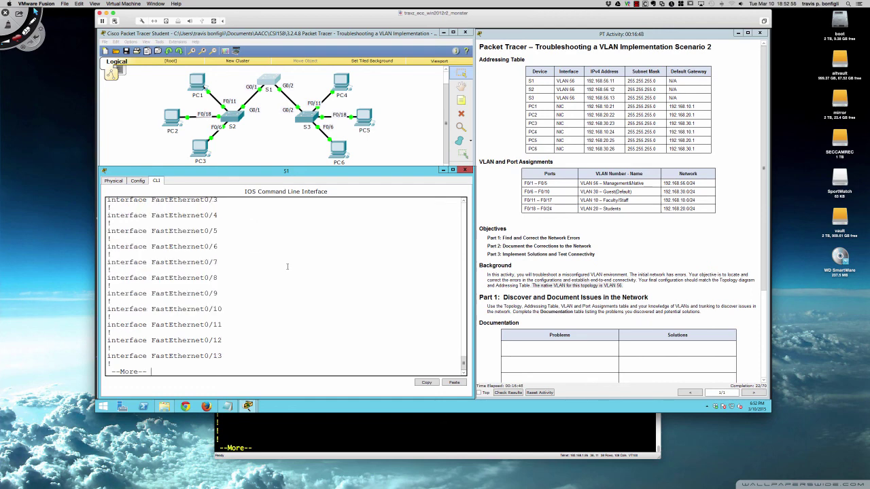
{"action": "key", "text": "space"}
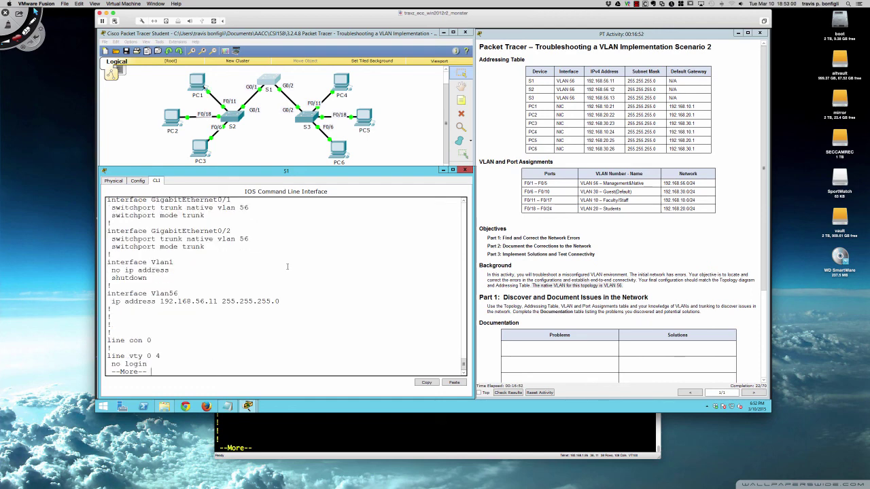
{"action": "left_click_drag", "start_coordinate": [157, 301], "coordinate": [280, 301]}
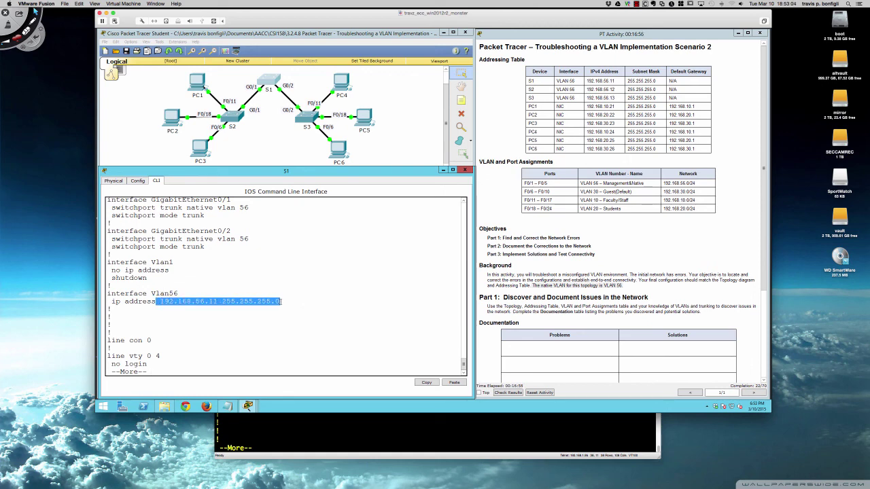
{"action": "left_click", "coordinate": [206, 308]}
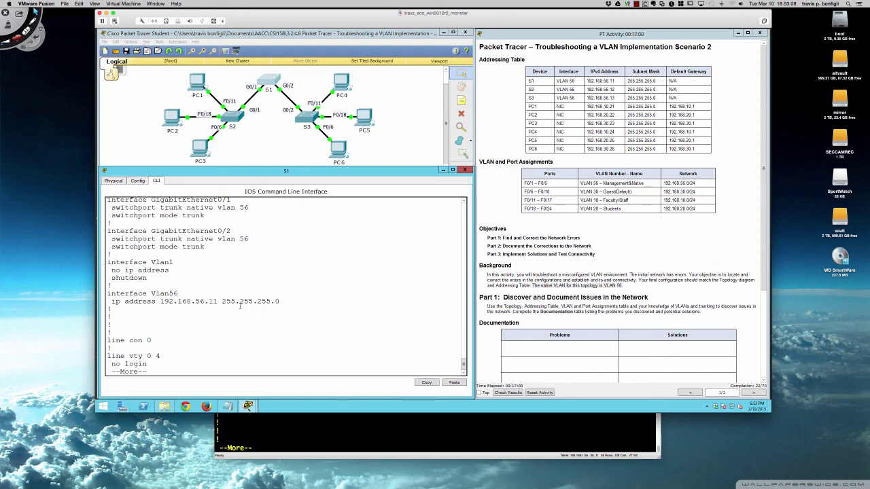
Step: Review S2's running config showing Gi0/1 trunk on native VLAN 56, then return to S1
{"action": "left_click", "coordinate": [228, 121]}
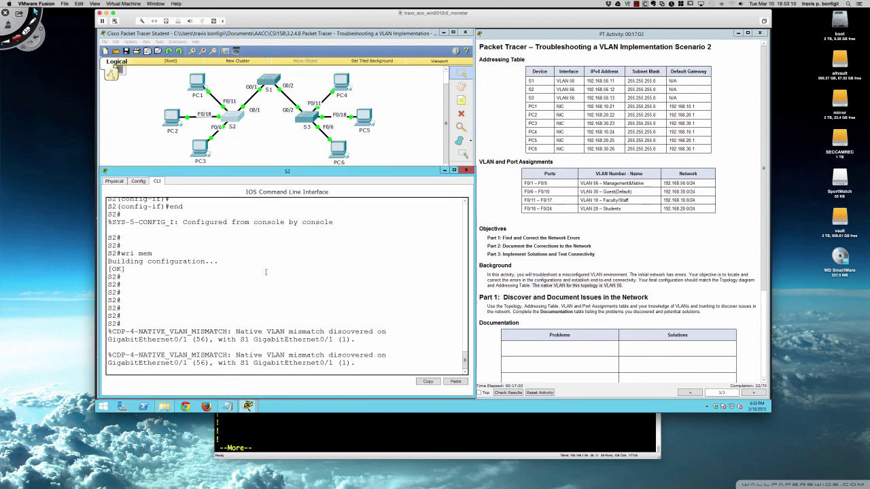
{"action": "key", "text": "Return"}
{"action": "type", "text": "sh run"}
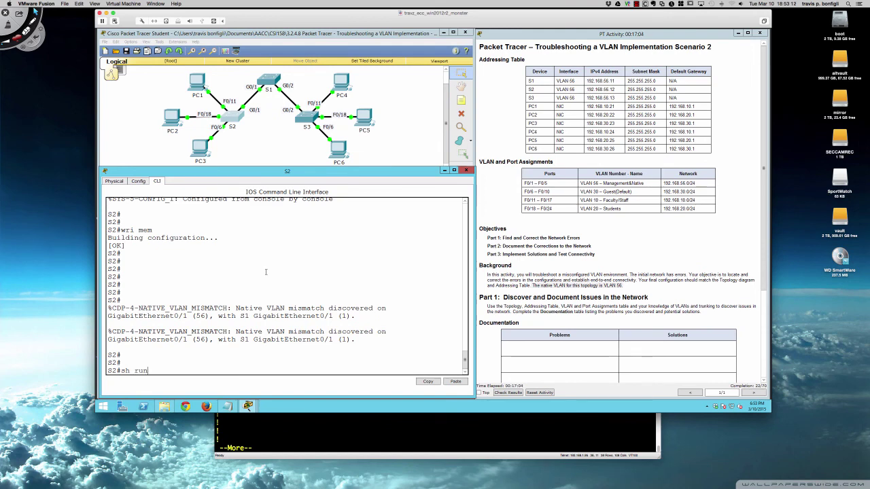
{"action": "key", "text": "Return"}
{"action": "key", "text": "space"}
{"action": "key", "text": "space"}
{"action": "key", "text": "space"}
{"action": "key", "text": "space"}
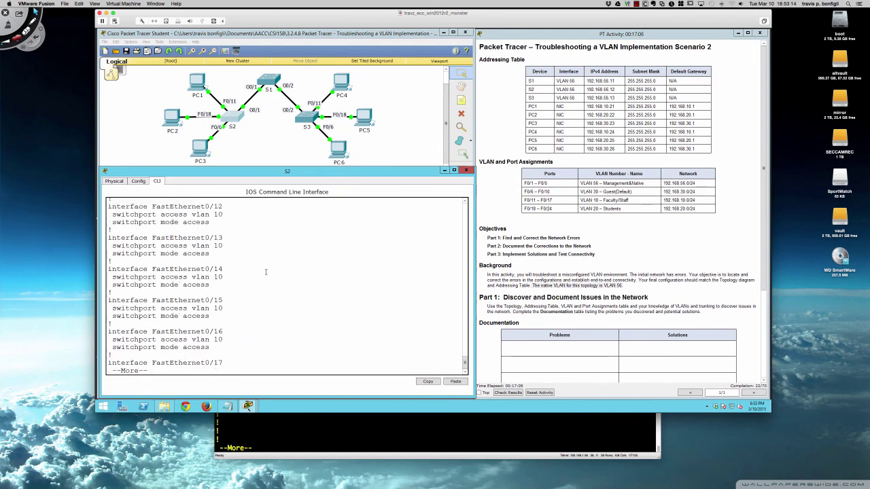
{"action": "key", "text": "space"}
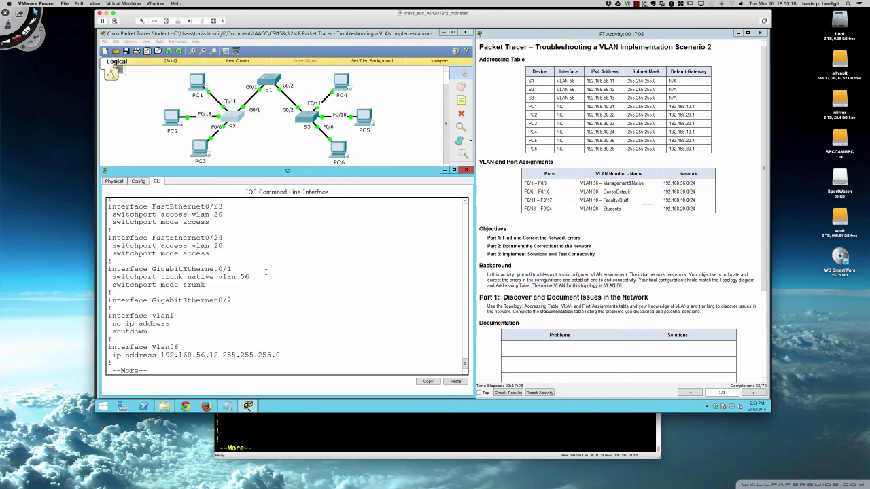
{"action": "key", "text": "Return"}
{"action": "key", "text": "Return"}
{"action": "key", "text": "Return"}
{"action": "key", "text": "Return"}
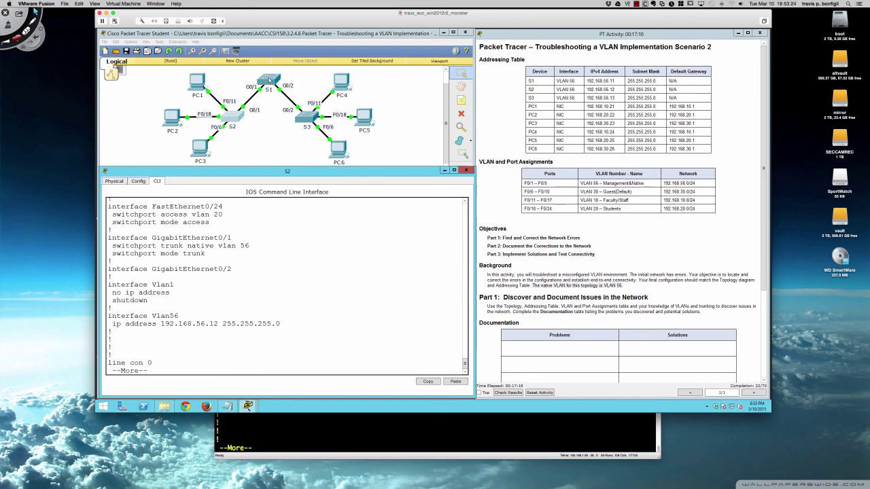
{"action": "left_click", "coordinate": [269, 80]}
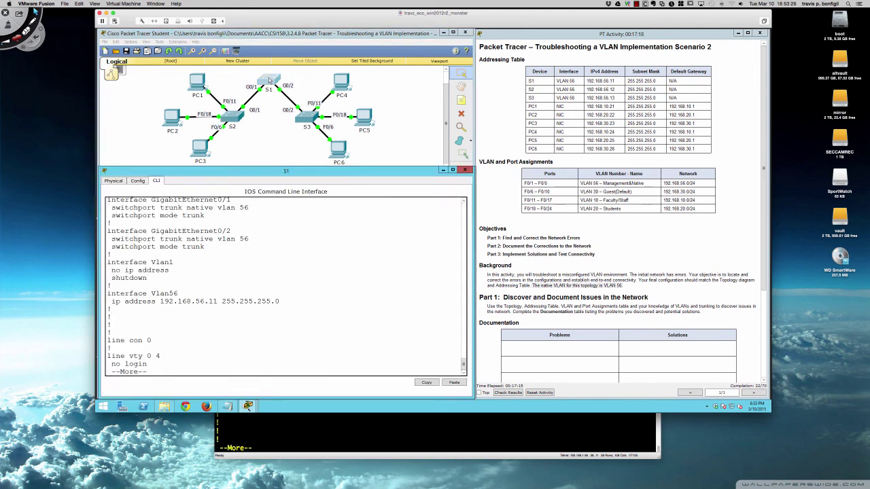
Step: Ping S1 at 192.168.56.11 from S2
{"action": "left_click", "coordinate": [231, 122]}
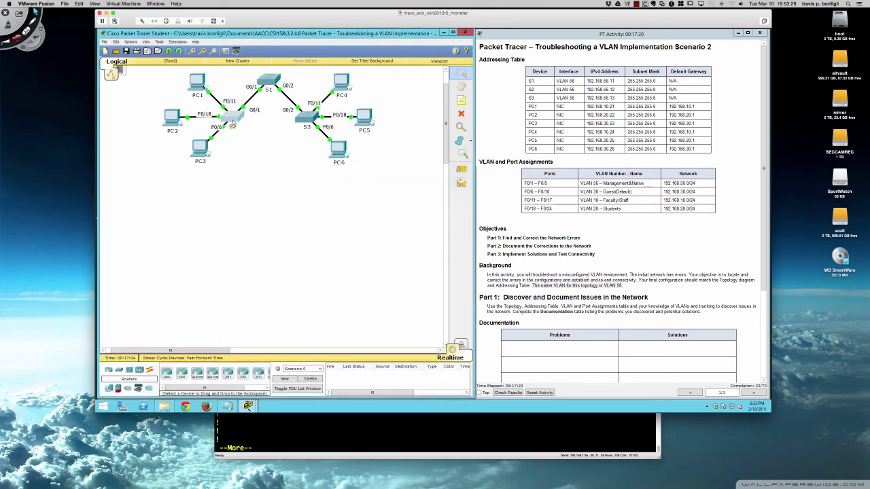
{"action": "type", "text": "qping "}
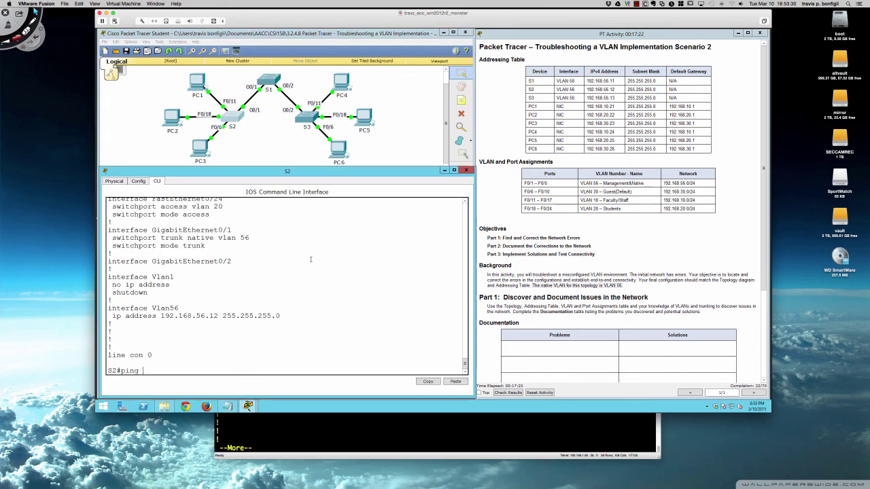
{"action": "type", "text": "192.168.56.11"}
{"action": "key", "text": "Return"}
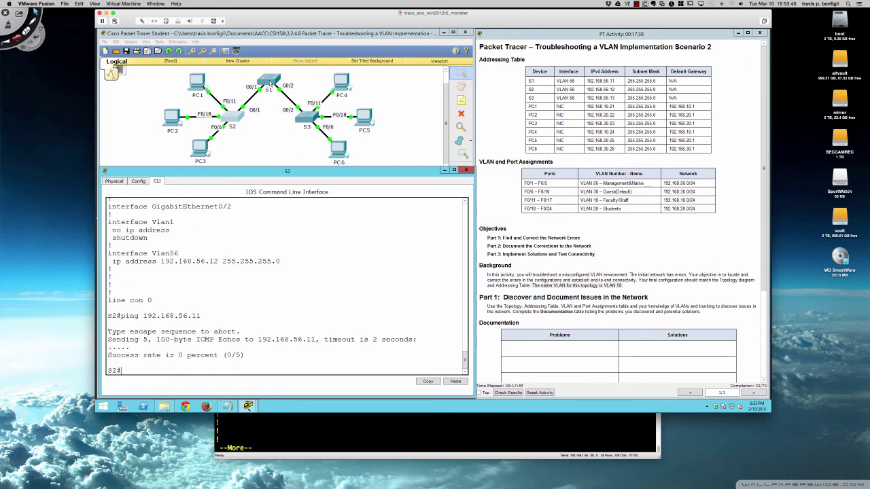
Step: List S2's interface summary with 'sh ip int br', showing Vlan56 up at 192.168.56.12
{"action": "type", "text": "sh ip int br"}
{"action": "key", "text": "Return"}
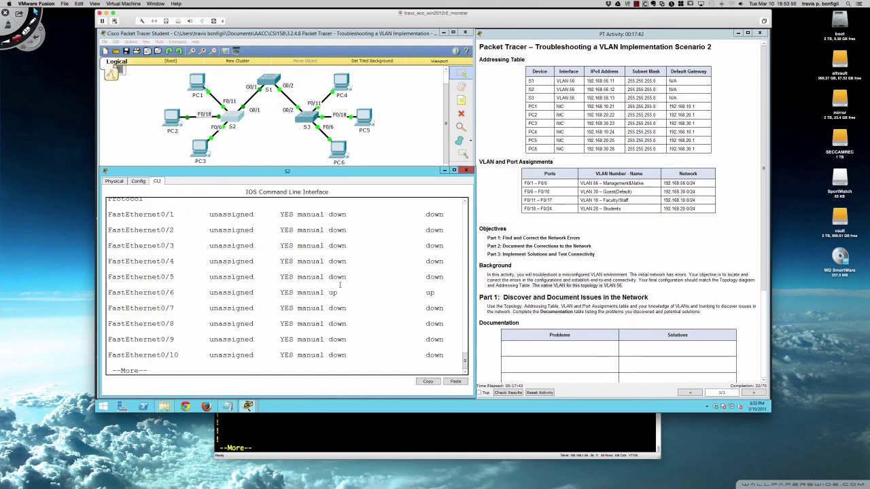
{"action": "key", "text": "space"}
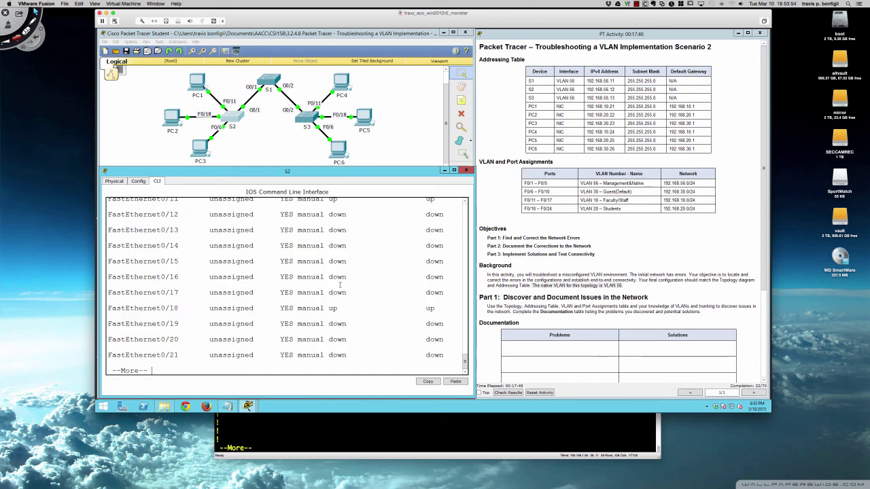
{"action": "key", "text": "space"}
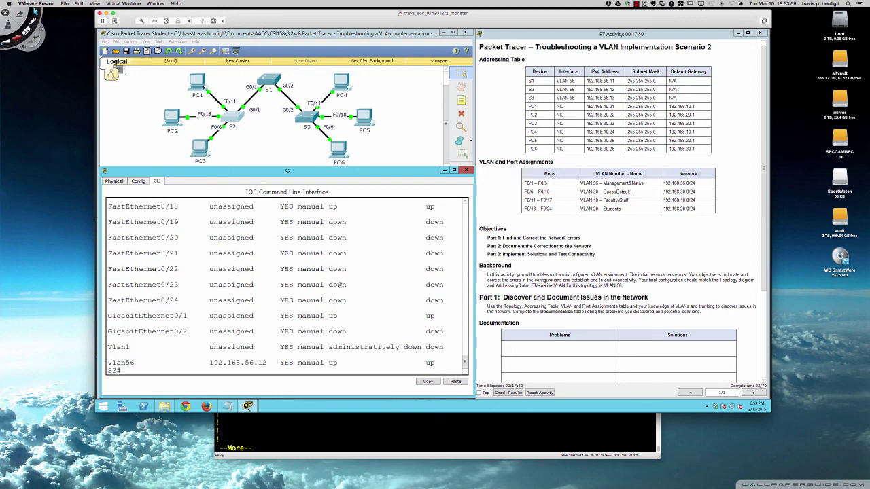
Step: List S1's interface summary and spot Vlan56 reported down
{"action": "left_click", "coordinate": [270, 87]}
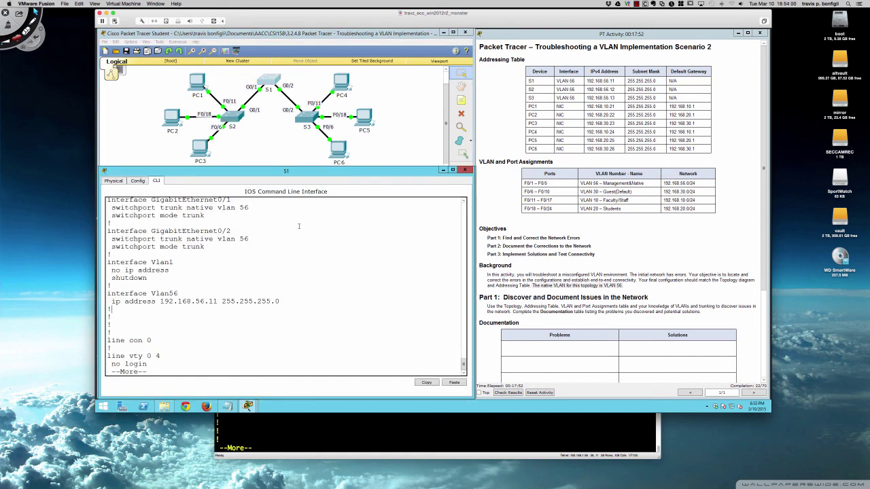
{"action": "key", "text": "space"}
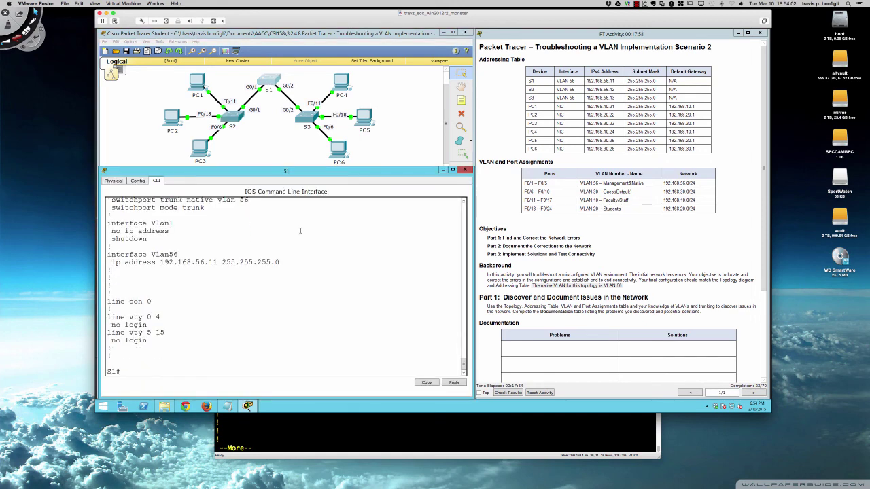
{"action": "type", "text": "sh ip int bri"}
{"action": "key", "text": "Return"}
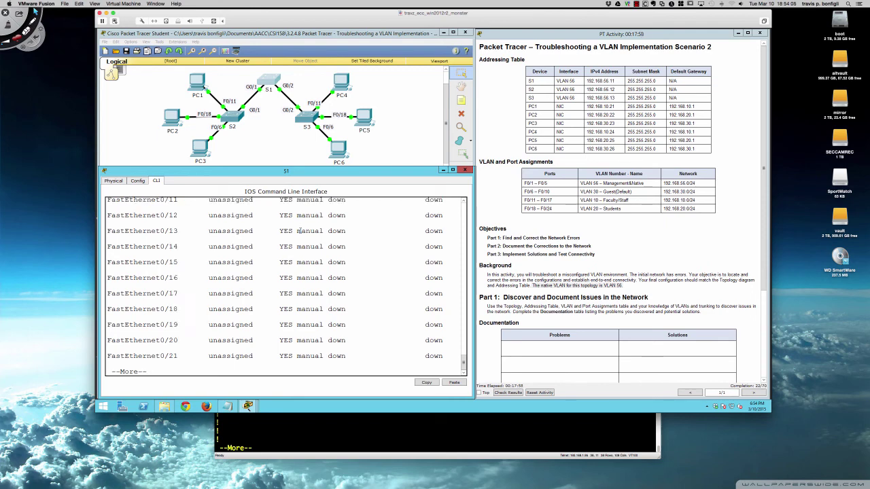
{"action": "key", "text": "space"}
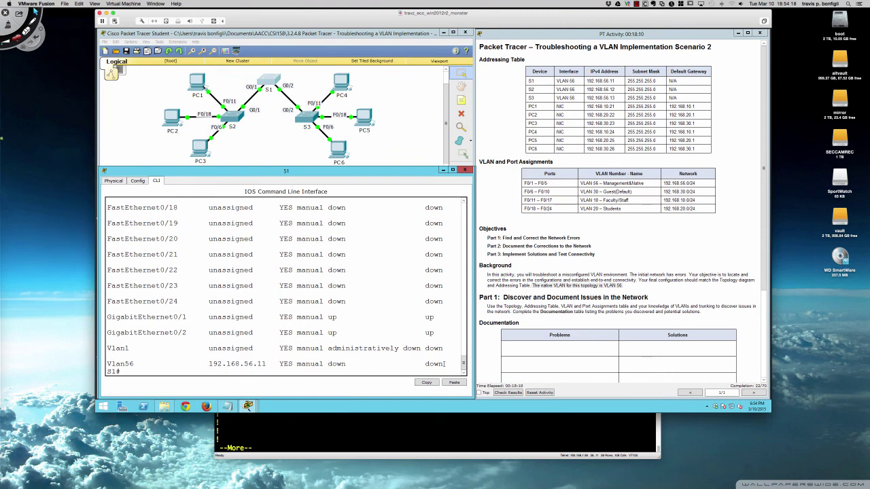
{"action": "left_click_drag", "start_coordinate": [444, 364], "coordinate": [107, 364]}
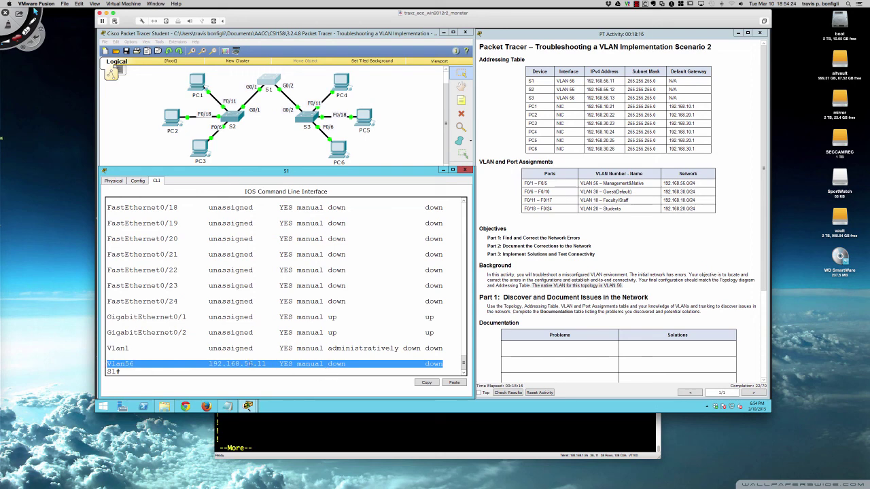
{"action": "left_click", "coordinate": [251, 364]}
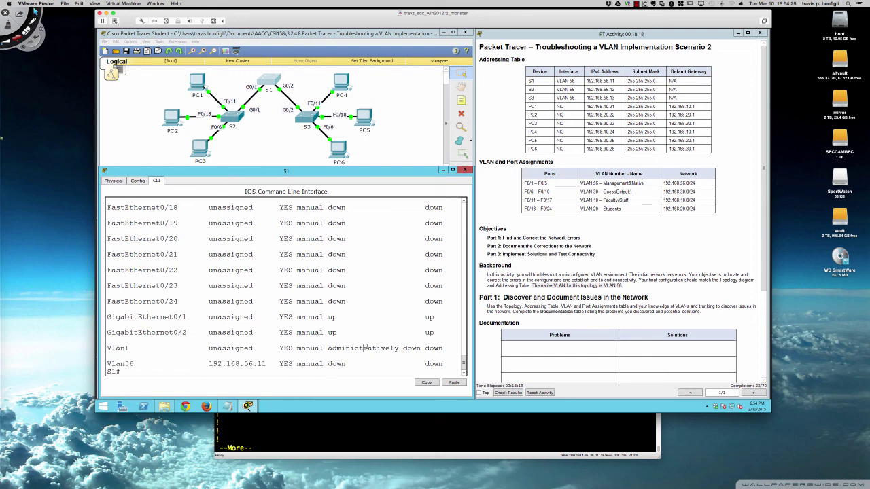
Step: Show S1's running config and trunk summary: G0/1, G0/2 native VLAN 56, only VLAN 1
{"action": "type", "text": "sh run"}
{"action": "key", "text": "Return"}
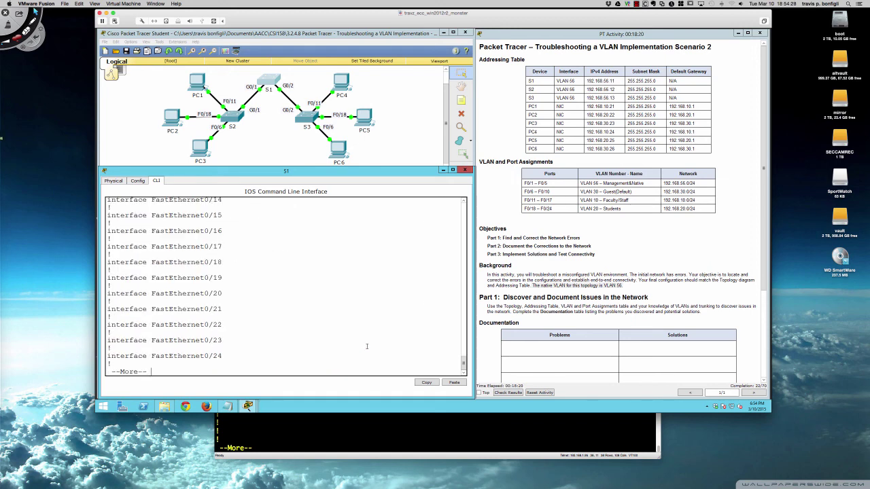
{"action": "key", "text": "space"}
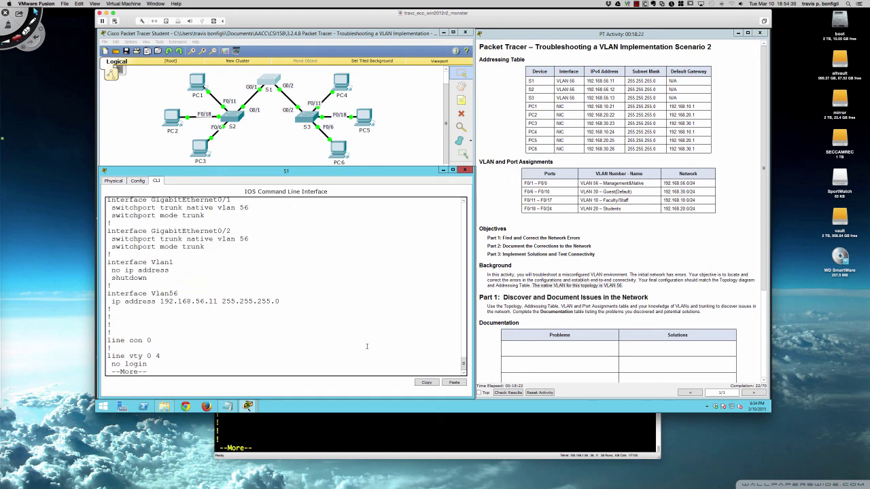
{"action": "key", "text": "space"}
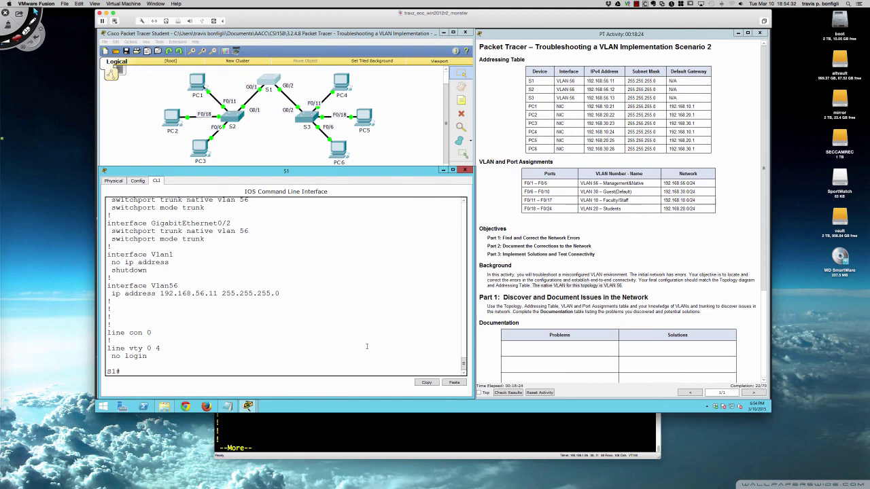
{"action": "type", "text": "sh int trunk"}
{"action": "key", "text": "Return"}
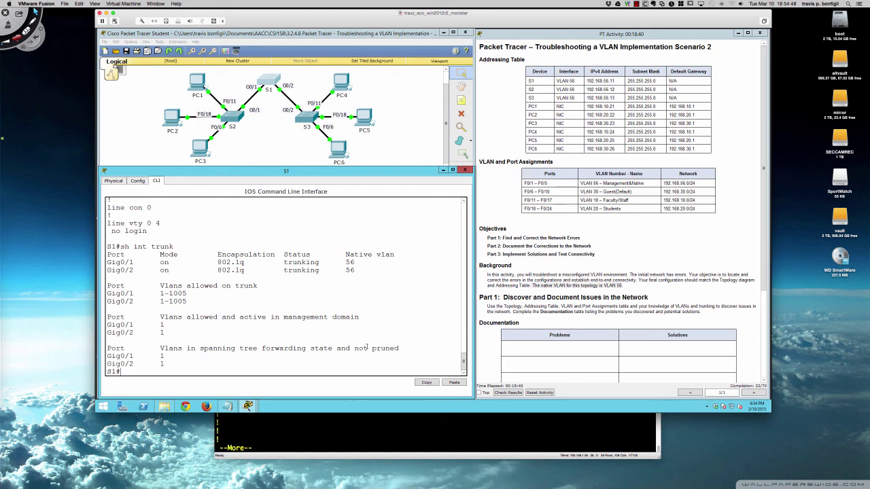
Step: Shut down and re-enable S1's Vlan56 interface
{"action": "type", "text": "int"}
{"action": "key", "text": "BackSpace"}
{"action": "key", "text": "BackSpace"}
{"action": "key", "text": "BackSpace"}
{"action": "type", "text": "conf t"}
{"action": "key", "text": "Return"}
{"action": "type", "text": "int vlan "}
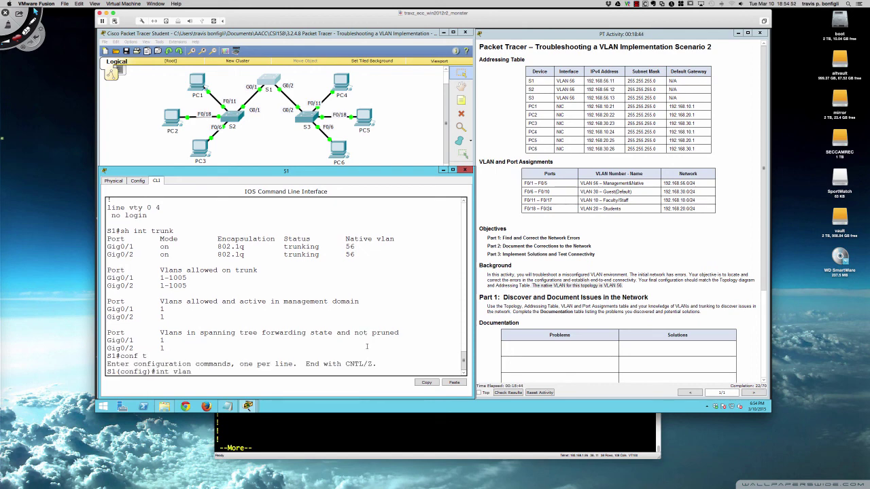
{"action": "type", "text": "56"}
{"action": "key", "text": "Return"}
{"action": "type", "text": "shut"}
{"action": "key", "text": "Return"}
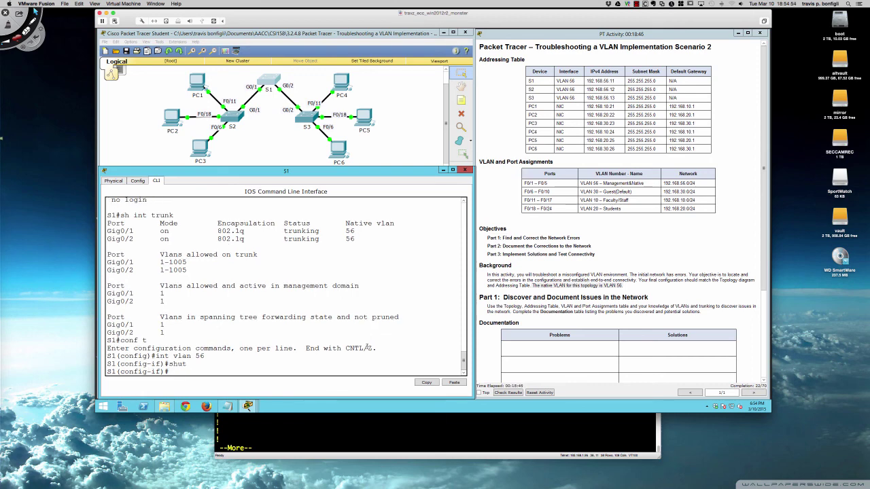
{"action": "key", "text": "Return"}
{"action": "key", "text": "Return"}
{"action": "type", "text": "no shut"}
{"action": "key", "text": "Return"}
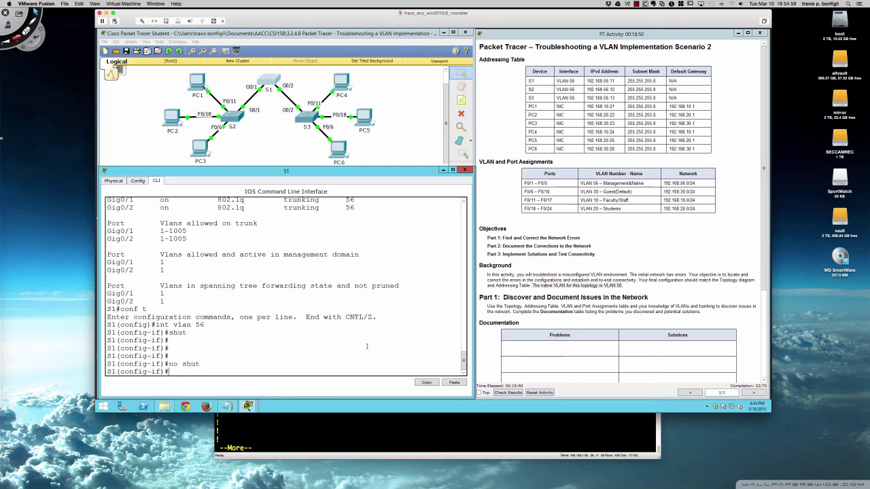
{"action": "key", "text": "Return"}
{"action": "key", "text": "Return"}
{"action": "key", "text": "Return"}
{"action": "key", "text": "Return"}
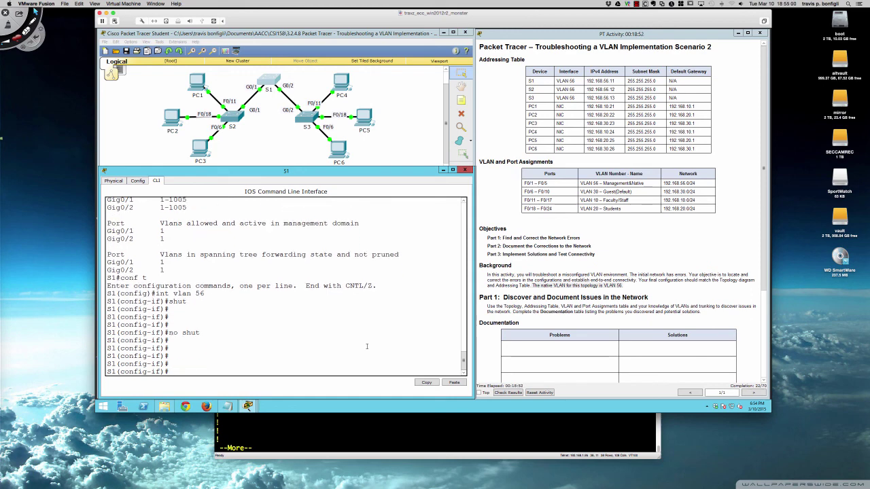
Step: Check the interface summary with 'do sh ip int br'; Vlan56 is still down
{"action": "type", "text": "do sh ip int br"}
{"action": "key", "text": "Return"}
{"action": "key", "text": "space"}
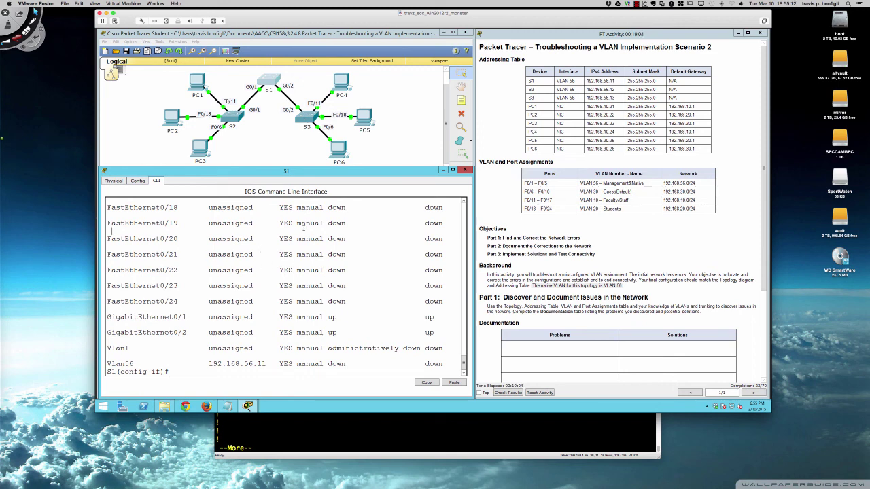
Step: Check S1's VLAN list, then create VLAN 56 from the global config prompt
{"action": "type", "text": "do sh vlan brie"}
{"action": "key", "text": "Return"}
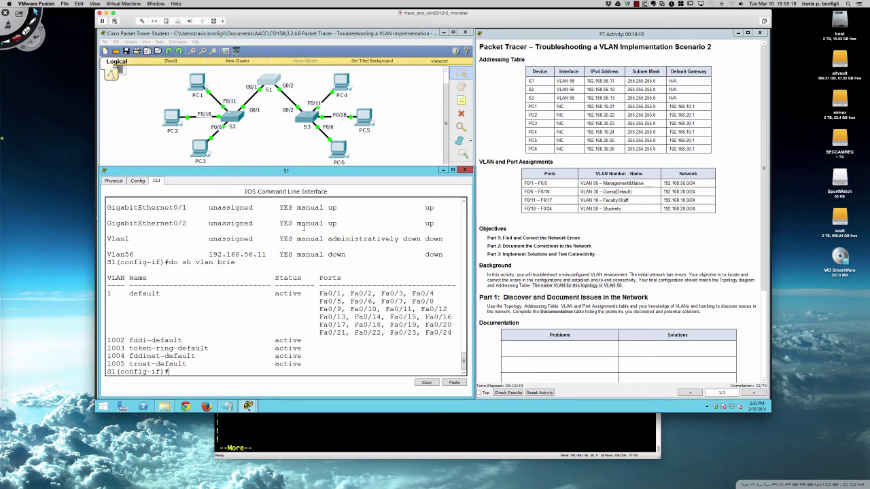
{"action": "type", "text": "exit"}
{"action": "key", "text": "Return"}
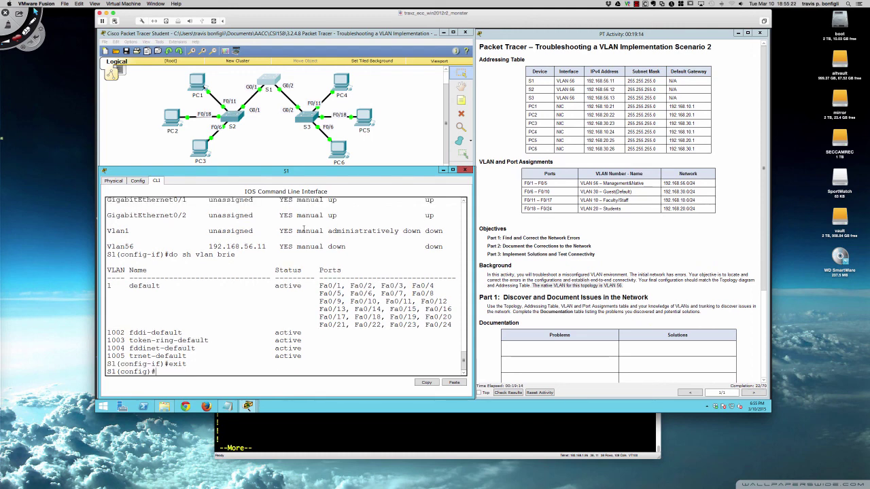
{"action": "type", "text": "vlan 56"}
{"action": "key", "text": "Return"}
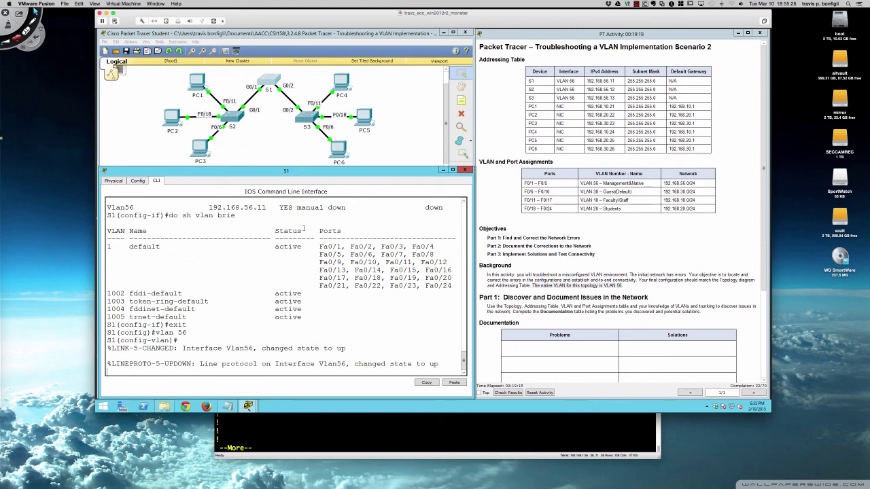
{"action": "key", "text": "Return"}
{"action": "key", "text": "Return"}
{"action": "key", "text": "Return"}
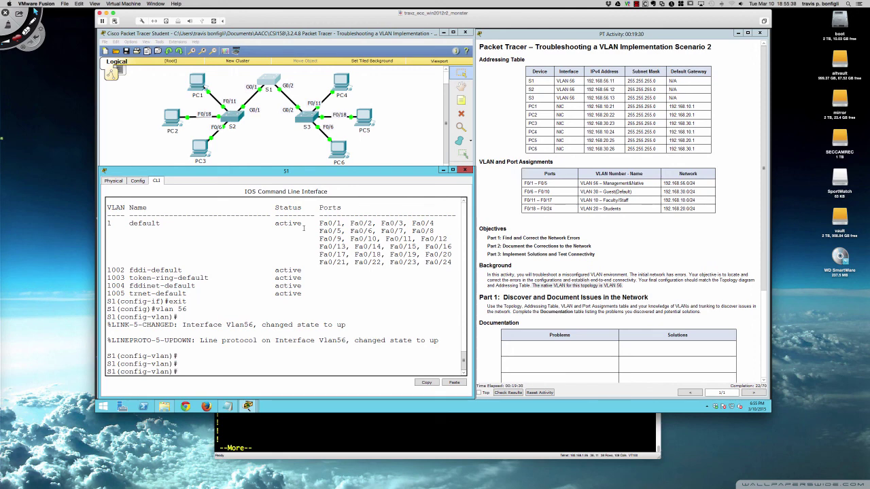
Step: Name VLAN 56 'Management&Native' on S1
{"action": "type", "text": "name Manage"}
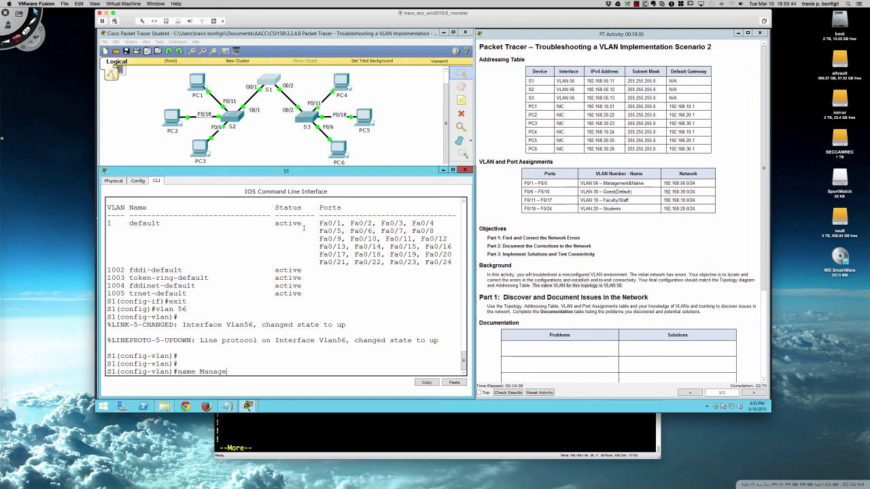
{"action": "type", "text": "ment&Native"}
{"action": "key", "text": "Return"}
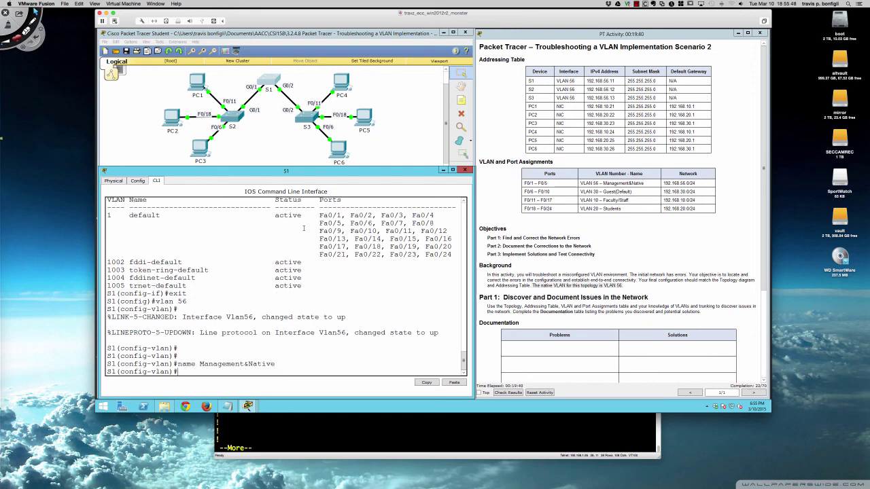
{"action": "key", "text": "Return"}
{"action": "key", "text": "Return"}
{"action": "key", "text": "Return"}
Step: Verify the VLAN name and interface status with 'do sh vlan brief' and 'do sh ip int br'
{"action": "type", "text": "do sh "}
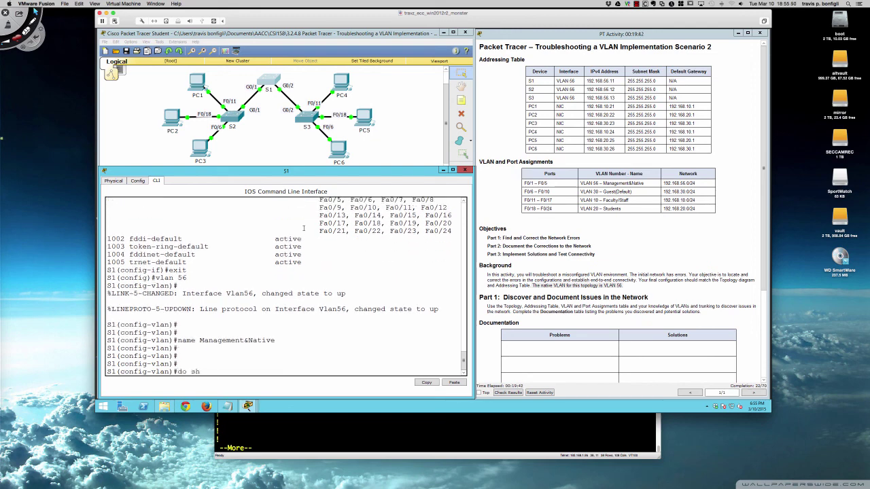
{"action": "type", "text": "vlan brief"}
{"action": "key", "text": "Return"}
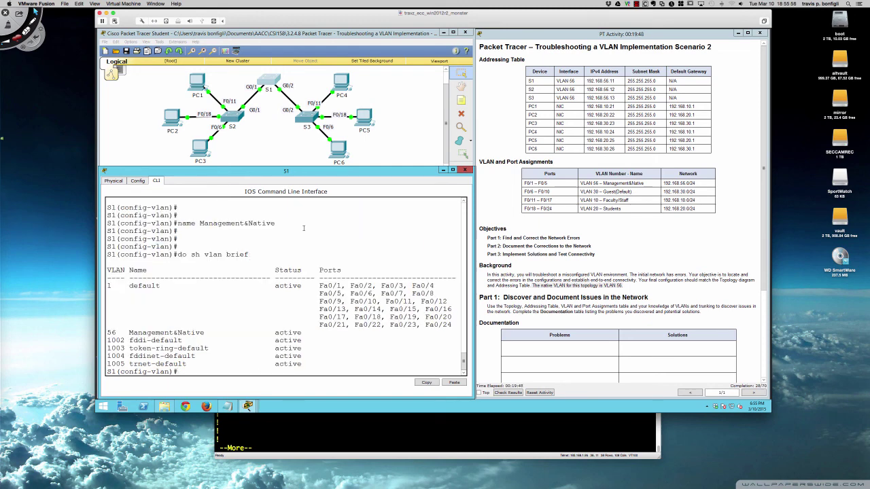
{"action": "key", "text": "Return"}
{"action": "key", "text": "Return"}
{"action": "type", "text": "do sh ip int"}
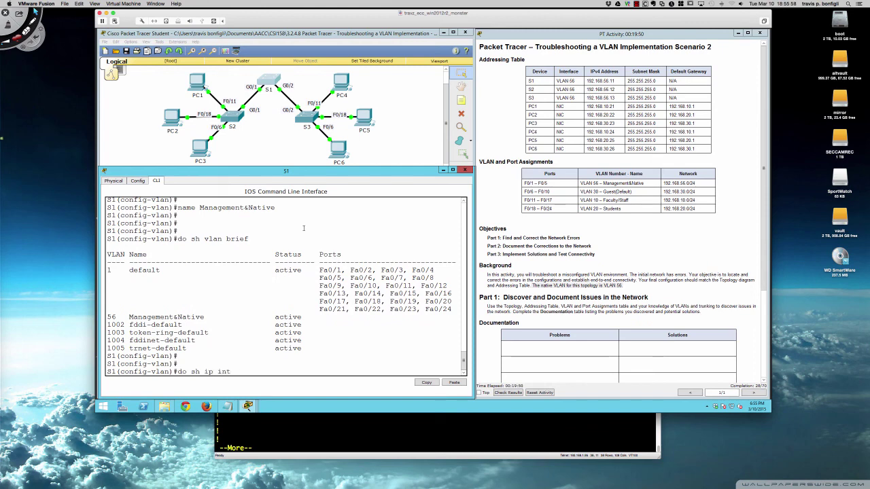
{"action": "type", "text": " br"}
{"action": "key", "text": "Return"}
{"action": "key", "text": "space"}
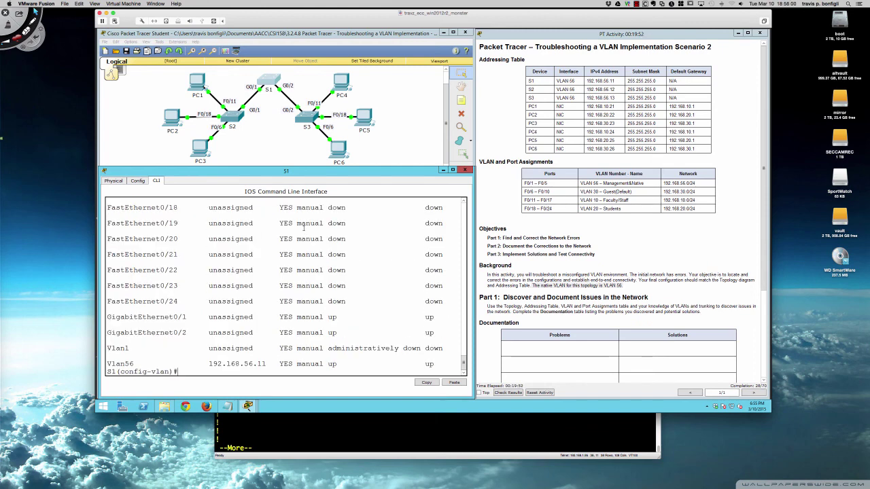
Step: Ping S2 at 192.168.56.12 from S1, then S1 at 192.168.56.11 from S2
{"action": "type", "text": "do ping 192.1"}
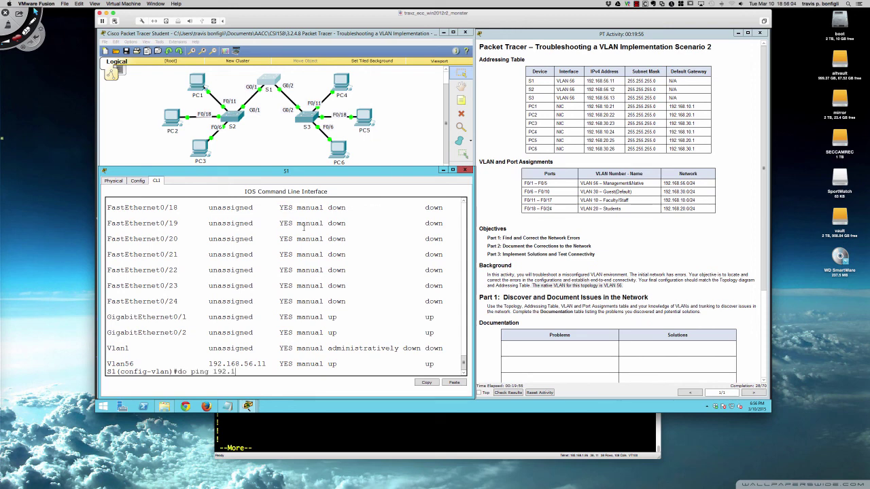
{"action": "type", "text": "68.56.12"}
{"action": "key", "text": "Return"}
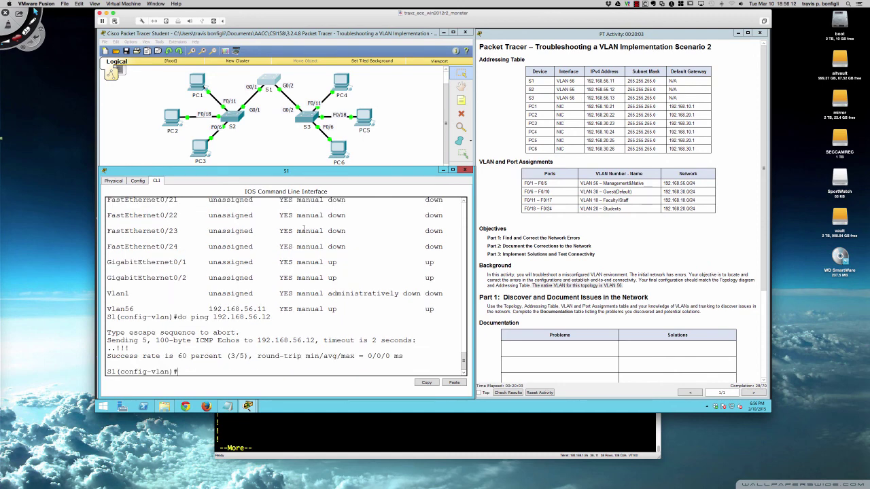
{"action": "key", "text": "Up"}
{"action": "key", "text": "Return"}
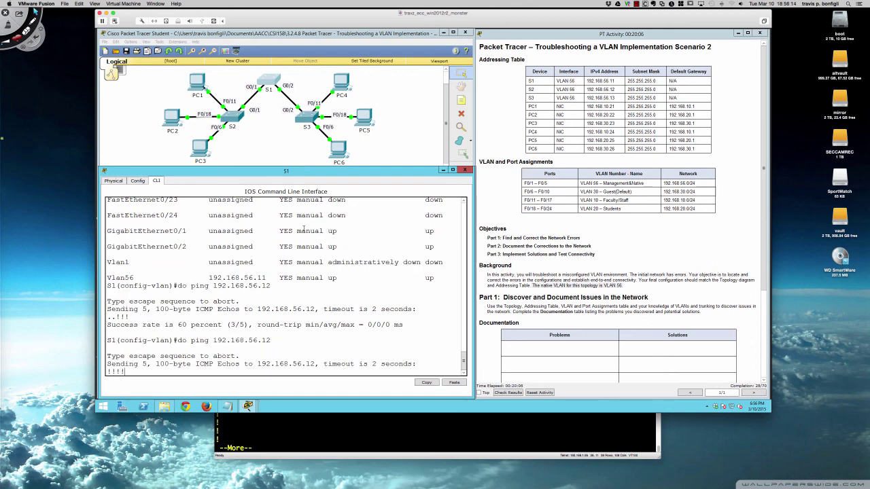
{"action": "left_click", "coordinate": [236, 124]}
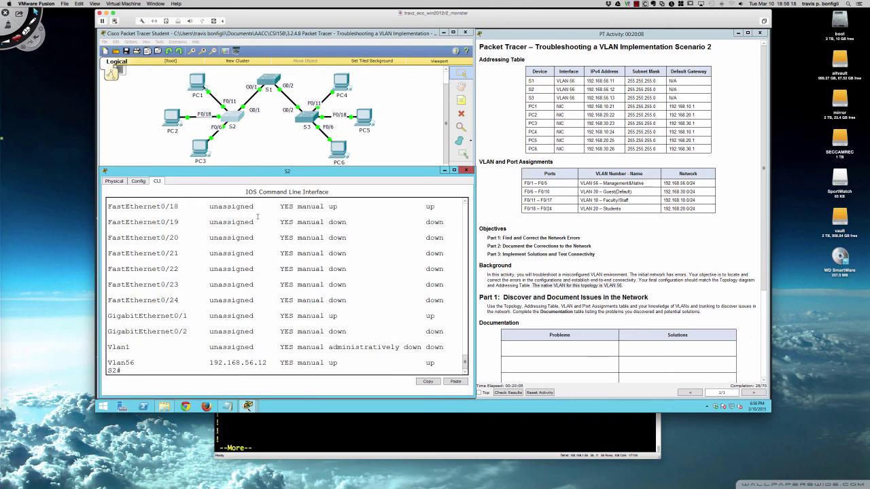
{"action": "type", "text": "ping 192.168.56.11"}
{"action": "key", "text": "Return"}
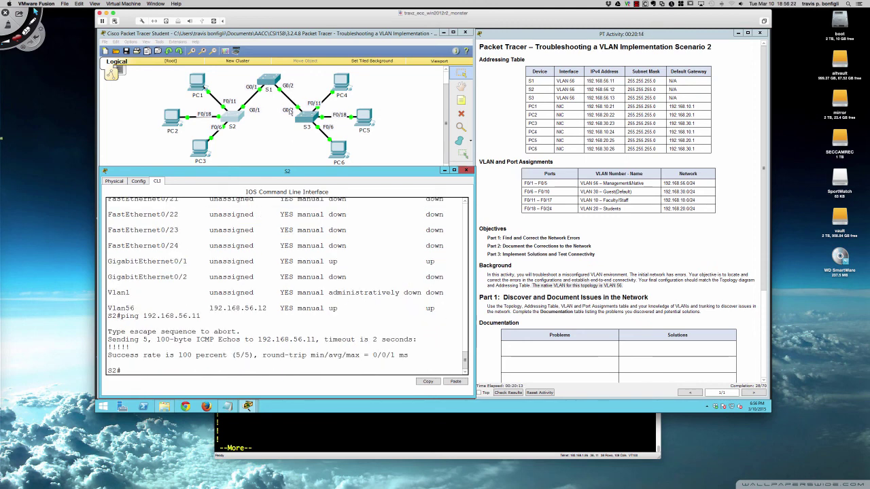
Step: Open switch S3's window, enlarge it and bring up its CLI
{"action": "left_click", "coordinate": [303, 117]}
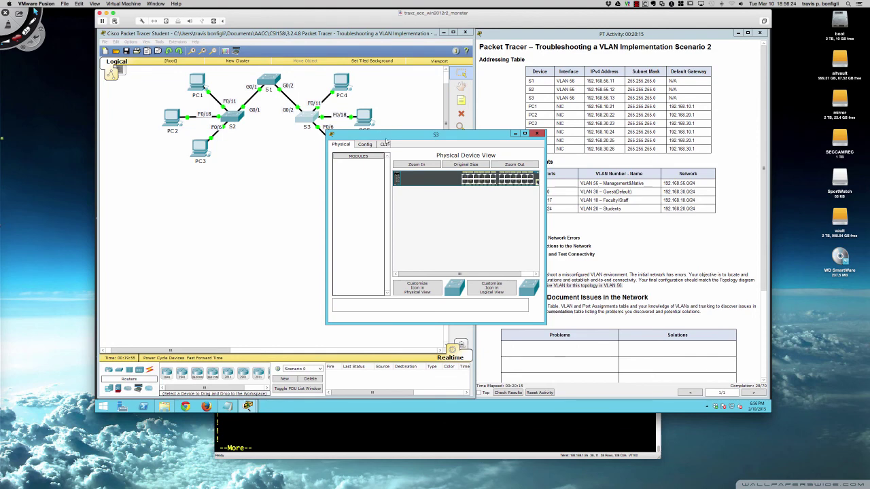
{"action": "left_click_drag", "start_coordinate": [386, 138], "coordinate": [159, 211]}
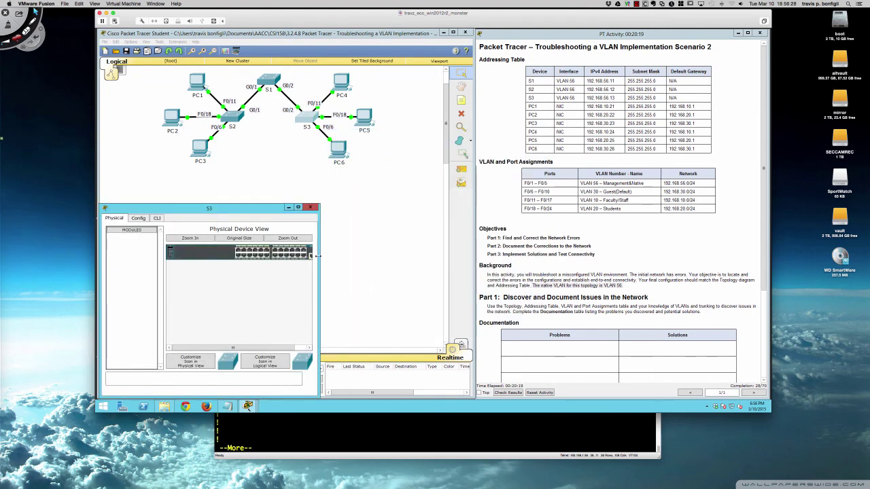
{"action": "left_click_drag", "start_coordinate": [317, 255], "coordinate": [473, 249]}
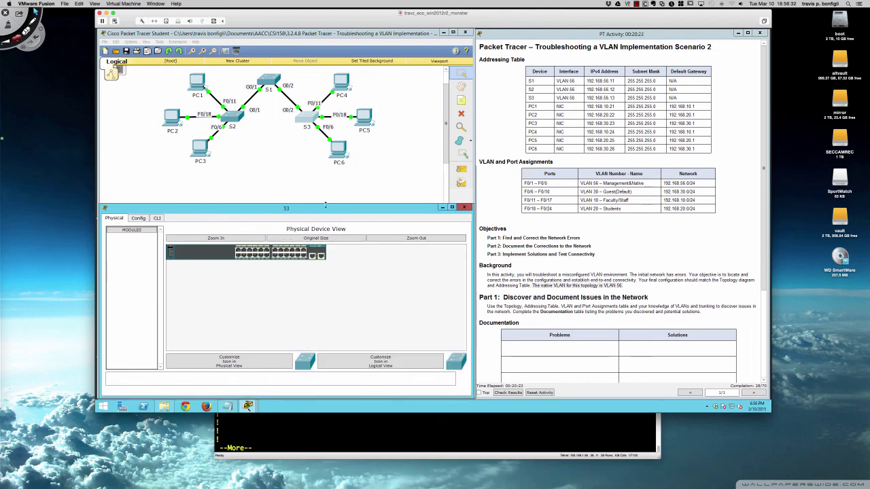
{"action": "left_click_drag", "start_coordinate": [324, 204], "coordinate": [325, 168]}
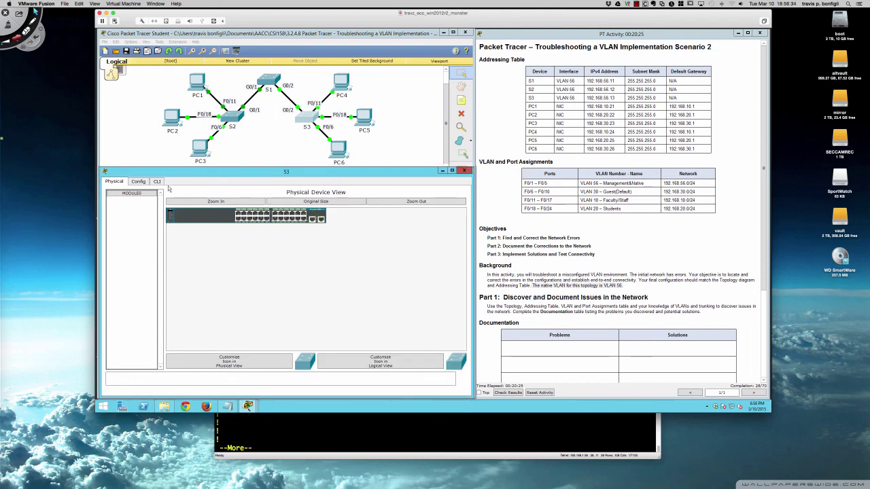
{"action": "left_click", "coordinate": [157, 182]}
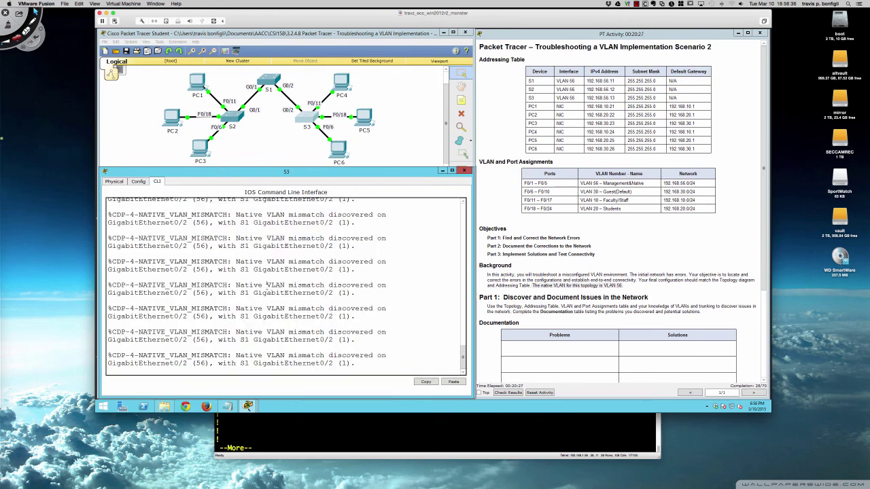
{"action": "key", "text": "Return"}
{"action": "key", "text": "Return"}
{"action": "key", "text": "Return"}
{"action": "key", "text": "Return"}
{"action": "key", "text": "Return"}
{"action": "key", "text": "Return"}
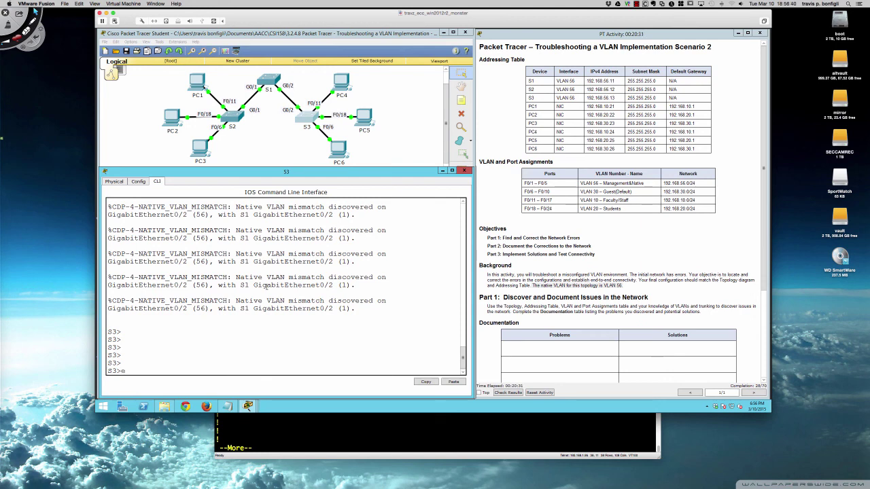
Step: Enter privileged mode on S3 and run 'sh int trunk'
{"action": "type", "text": "en"}
{"action": "key", "text": "Return"}
{"action": "key", "text": "Return"}
{"action": "key", "text": "Return"}
{"action": "type", "text": "sh in"}
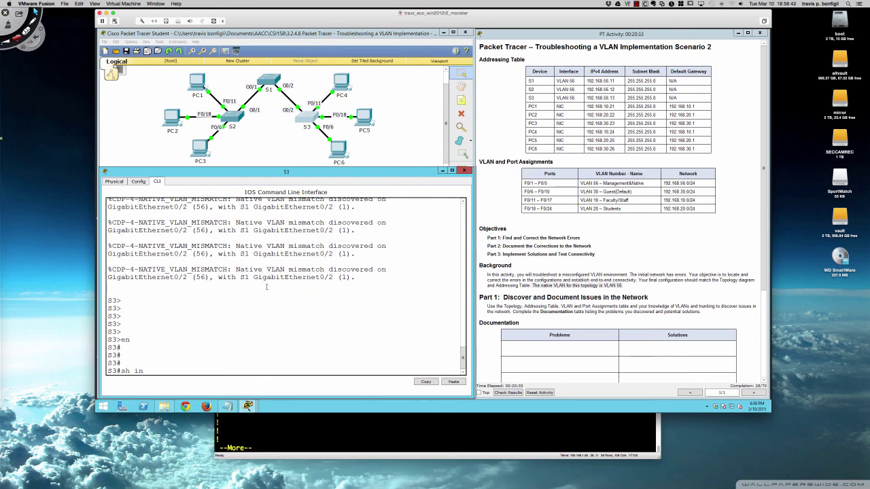
{"action": "type", "text": "t trunk"}
{"action": "key", "text": "Return"}
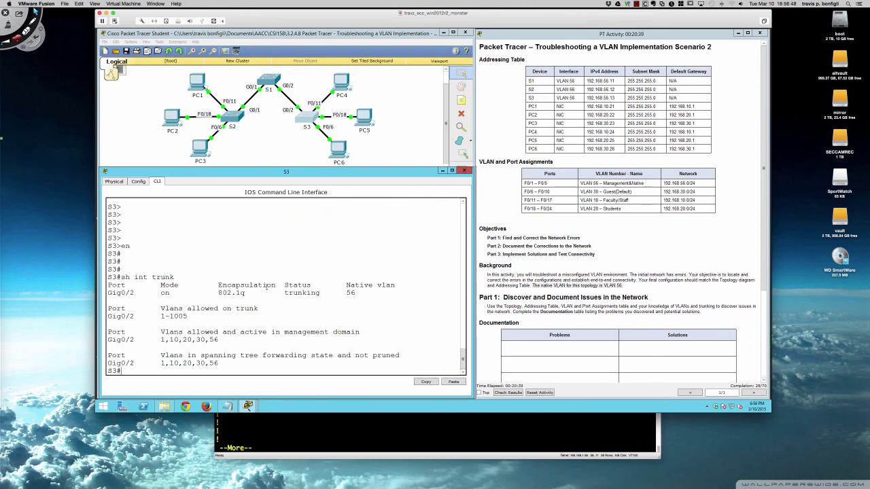
{"action": "key", "text": "Return"}
{"action": "key", "text": "Return"}
{"action": "key", "text": "Return"}
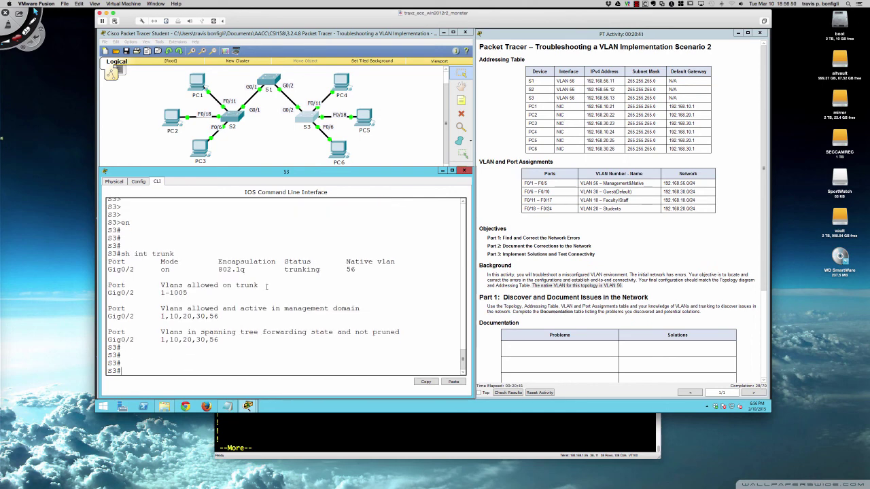
Step: Review S3's running config at FastEthernet0/6, then list VLANs with 'sh vlan bri'
{"action": "type", "text": "sh run"}
{"action": "key", "text": "Return"}
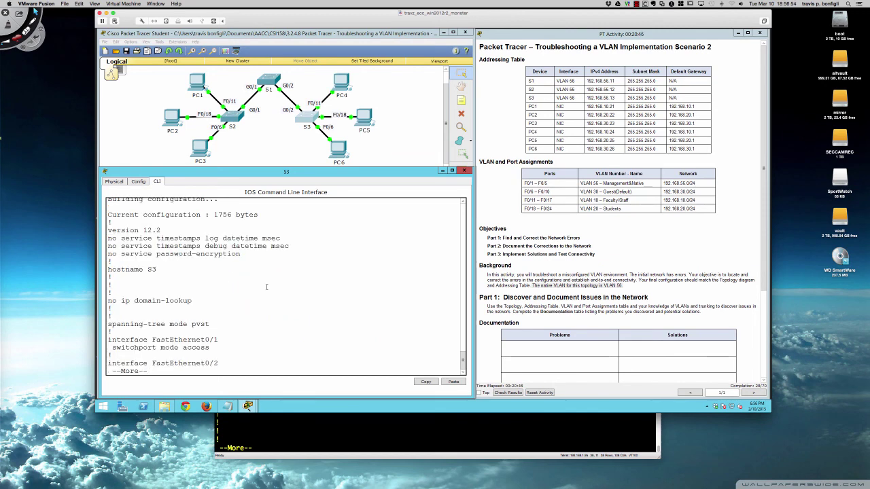
{"action": "key", "text": "Return"}
{"action": "key", "text": "Return"}
{"action": "key", "text": "Return"}
{"action": "key", "text": "Return"}
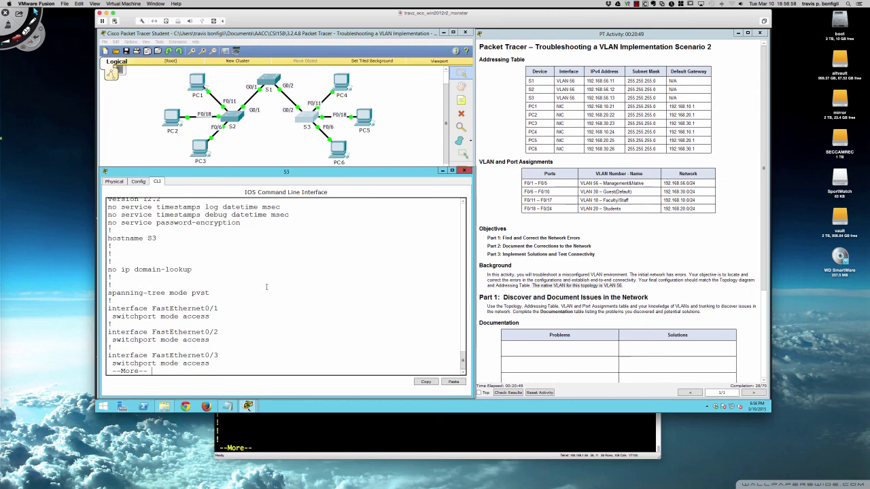
{"action": "key", "text": "Return"}
{"action": "key", "text": "Return"}
{"action": "key", "text": "Return"}
{"action": "key", "text": "Return"}
{"action": "key", "text": "Return"}
{"action": "key", "text": "Return"}
{"action": "key", "text": "Return"}
{"action": "key", "text": "Return"}
{"action": "key", "text": "Return"}
{"action": "key", "text": "Return"}
{"action": "key", "text": "Return"}
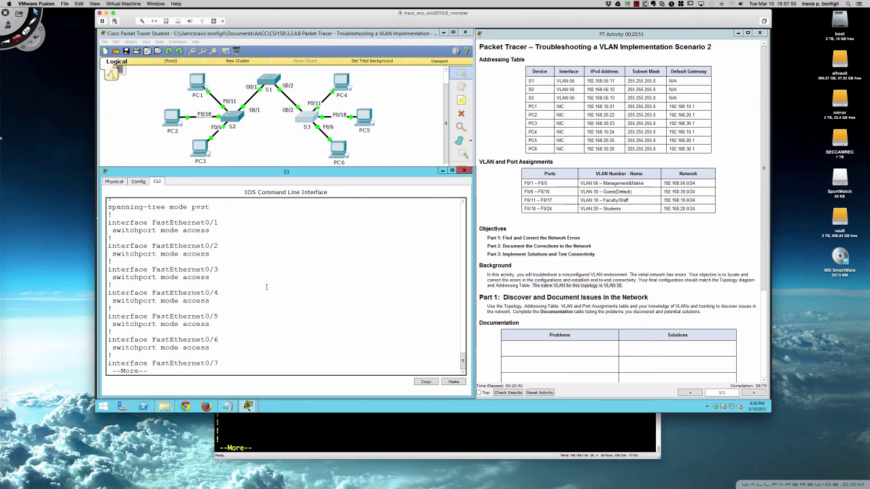
{"action": "key", "text": "Return"}
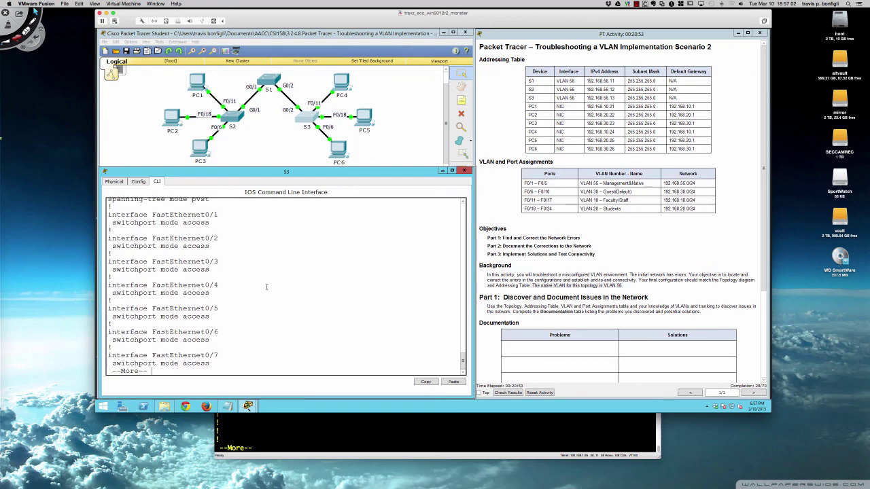
{"action": "left_click_drag", "start_coordinate": [209, 339], "coordinate": [112, 324]}
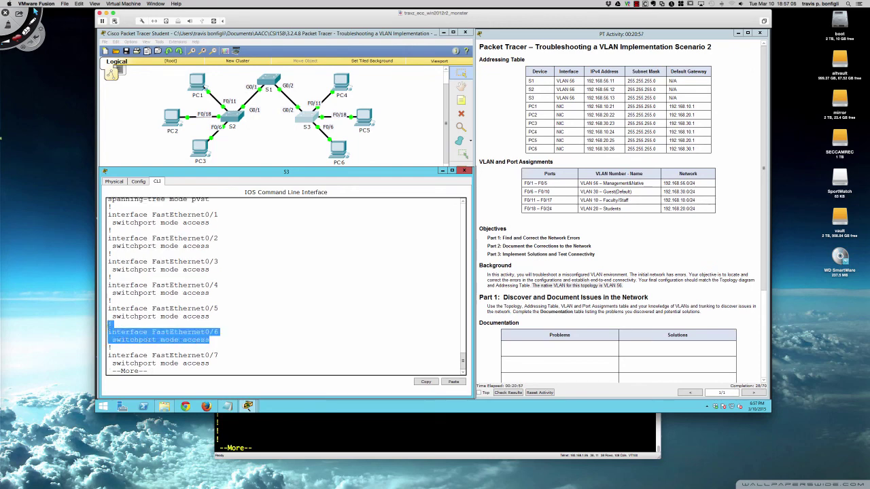
{"action": "left_click", "coordinate": [227, 335]}
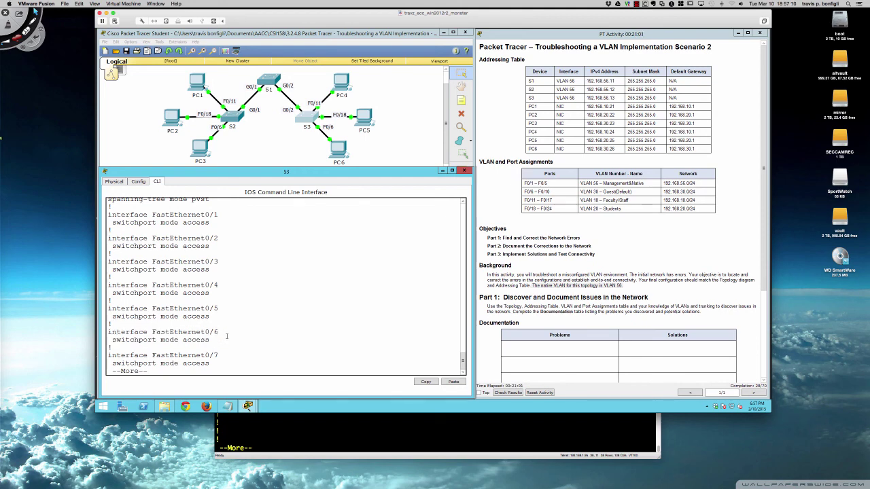
{"action": "type", "text": "q"}
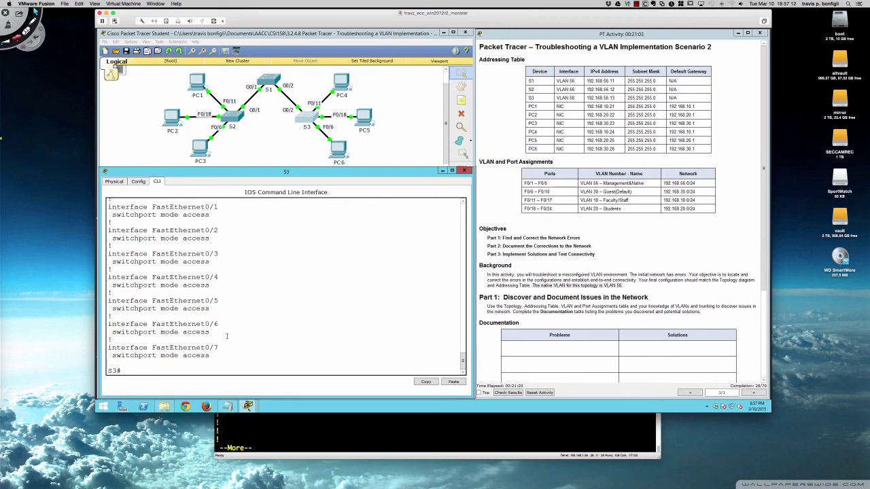
{"action": "type", "text": "sh vlan bri"}
{"action": "key", "text": "Return"}
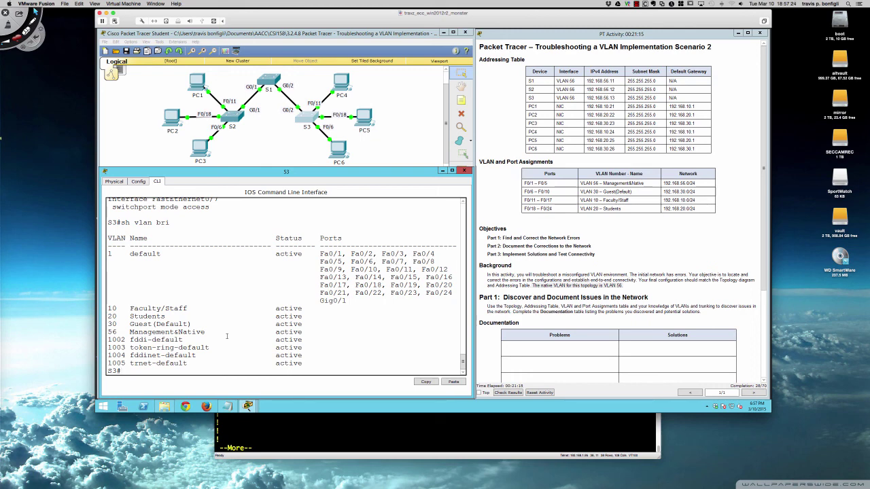
Step: Make S3's interface fa0/6 an access port with 'switchport access vlan 30'
{"action": "type", "text": "conf t"}
{"action": "key", "text": "Return"}
{"action": "type", "text": "int"}
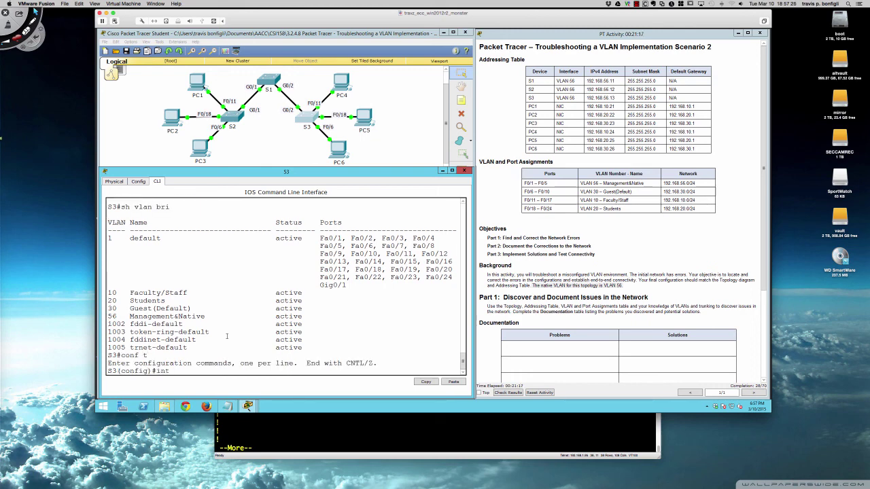
{"action": "type", "text": " fa0/6"}
{"action": "key", "text": "Return"}
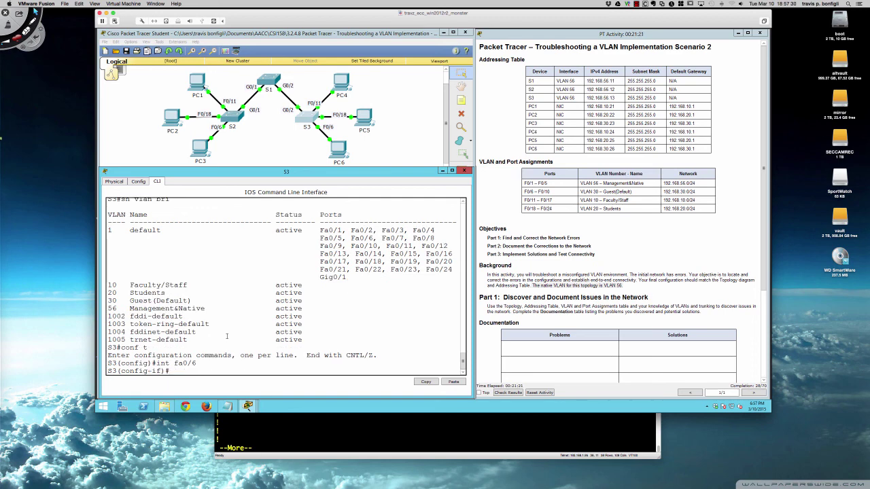
{"action": "type", "text": "swi"}
{"action": "key", "text": "Tab"}
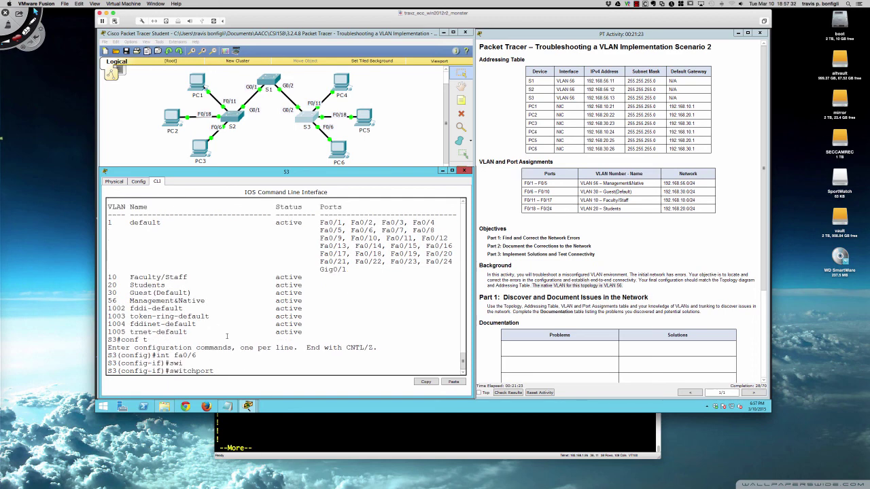
{"action": "type", "text": "ac"}
{"action": "key", "text": "Tab"}
{"action": "type", "text": "vlan 30"}
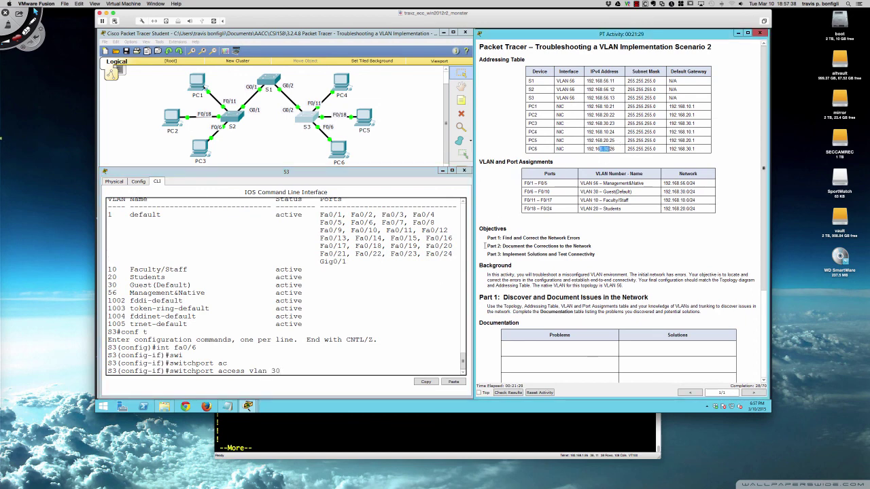
{"action": "key", "text": "Return"}
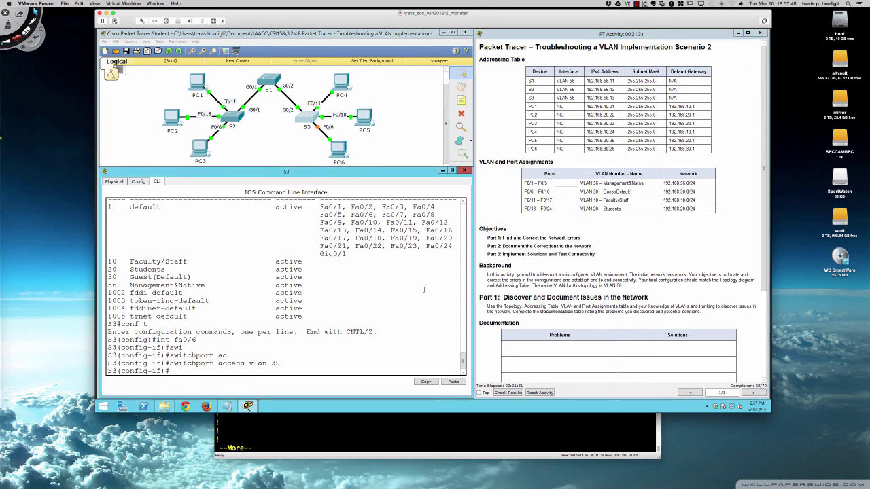
Step: Open PC6's command prompt and display its full IP configuration with ipconfig /all
{"action": "left_click", "coordinate": [338, 150]}
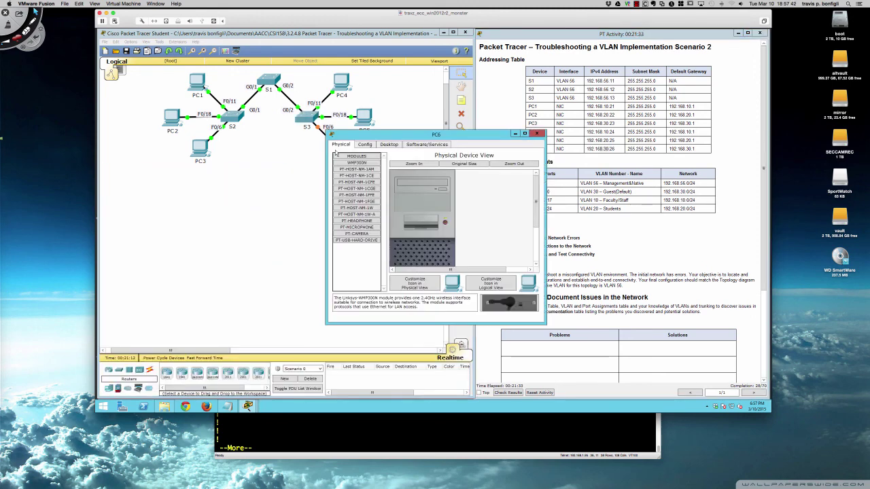
{"action": "left_click_drag", "start_coordinate": [377, 138], "coordinate": [234, 209]}
{"action": "left_click", "coordinate": [241, 218]}
{"action": "left_click", "coordinate": [325, 245]}
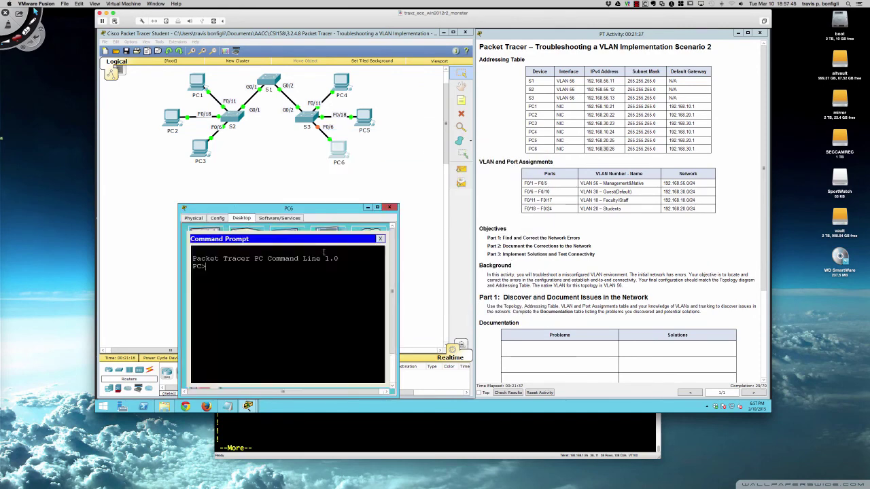
{"action": "type", "text": "ipconfig /all"}
{"action": "key", "text": "Return"}
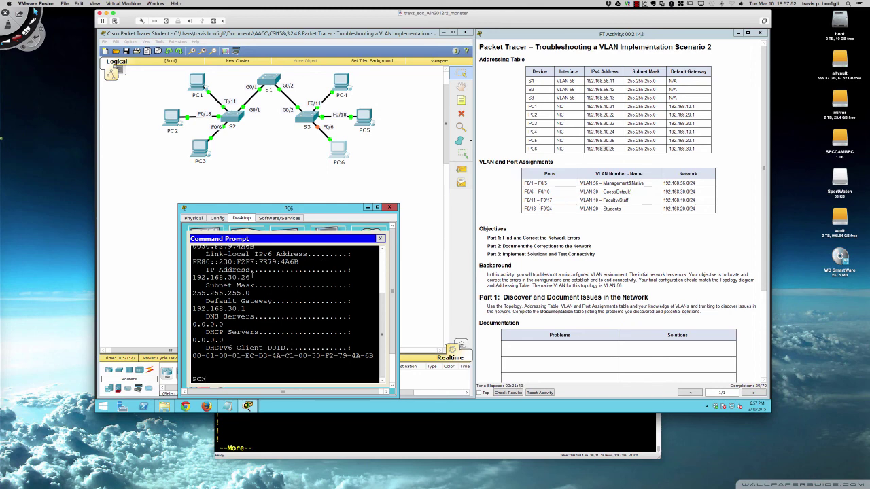
Step: Check PC6's address 192.168.30.26 and gateway 192.168.30.1, then ping PC3 at 192.168.30.23
{"action": "left_click_drag", "start_coordinate": [253, 277], "coordinate": [192, 278]}
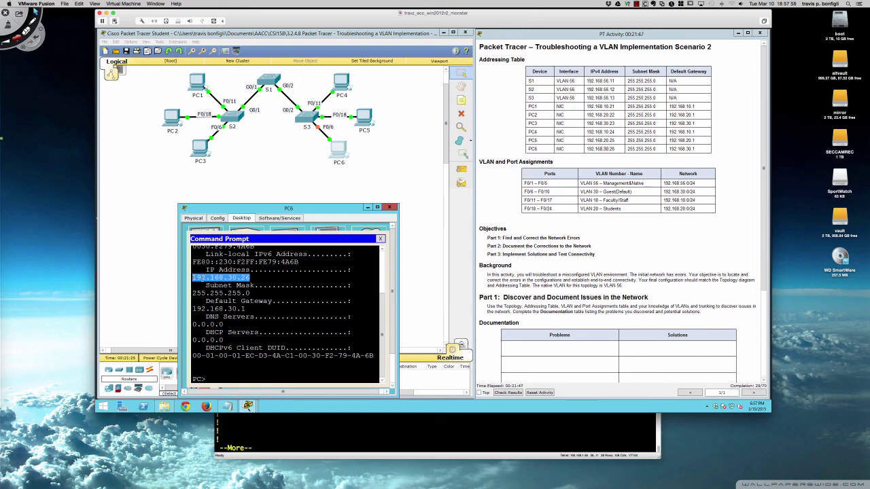
{"action": "left_click_drag", "start_coordinate": [247, 293], "coordinate": [185, 292]}
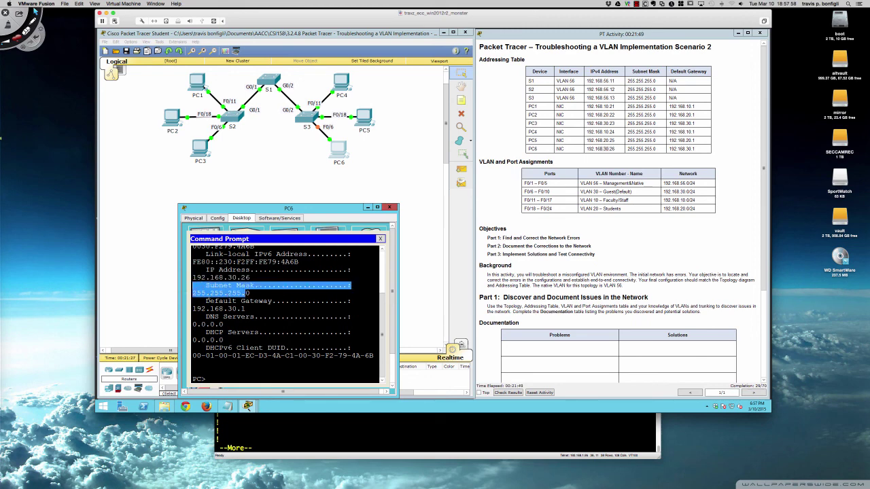
{"action": "left_click_drag", "start_coordinate": [246, 309], "coordinate": [192, 301]}
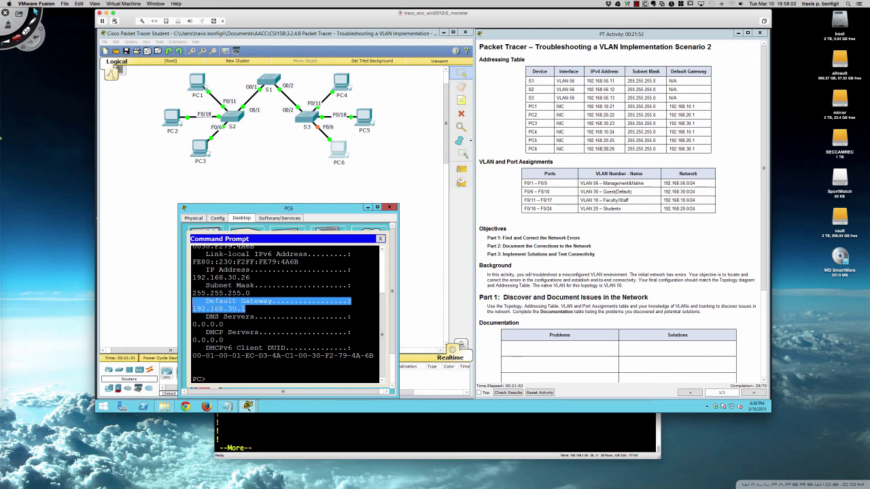
{"action": "left_click", "coordinate": [275, 312]}
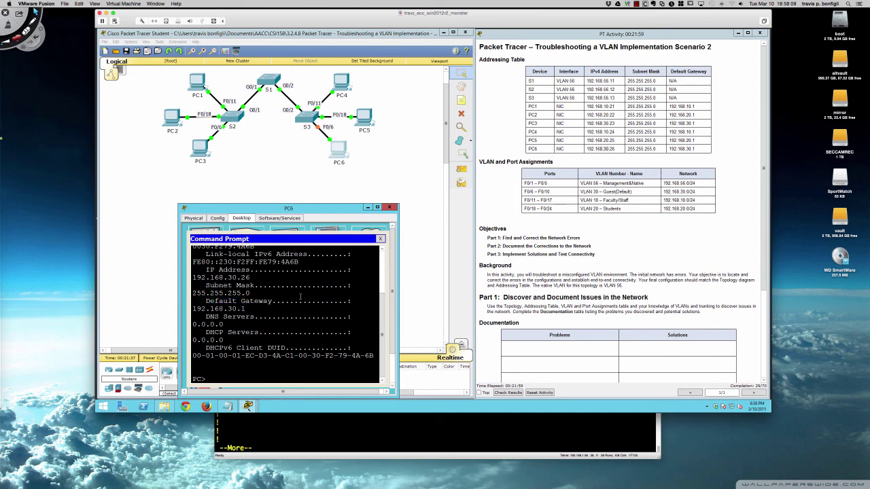
{"action": "key", "text": "Return"}
{"action": "key", "text": "Return"}
{"action": "key", "text": "Return"}
{"action": "key", "text": "Return"}
{"action": "key", "text": "Return"}
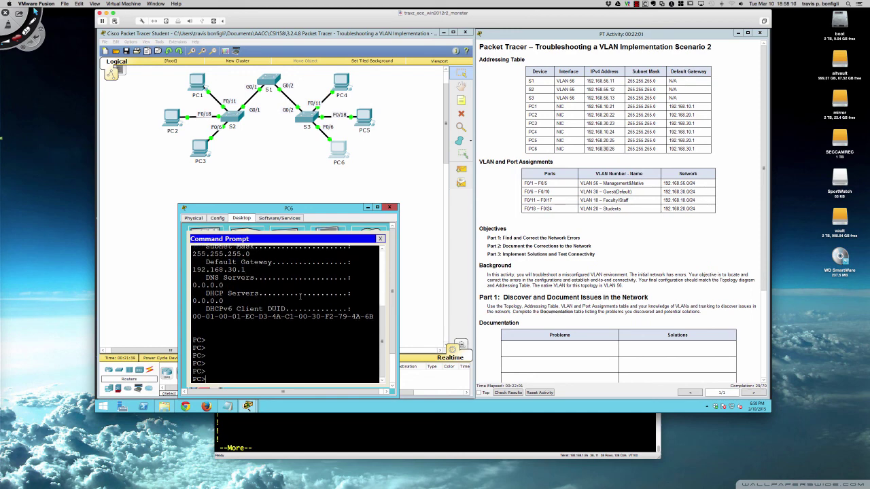
{"action": "type", "text": "ping 192.168.30.23"}
{"action": "key", "text": "Return"}
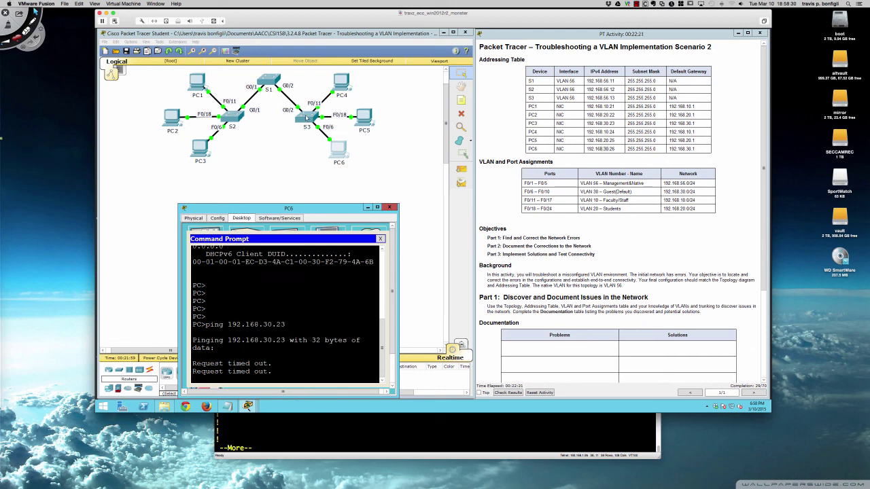
Step: List S3's running configuration with do sh run, paging through to FastEthernet0/13
{"action": "left_click", "coordinate": [306, 118]}
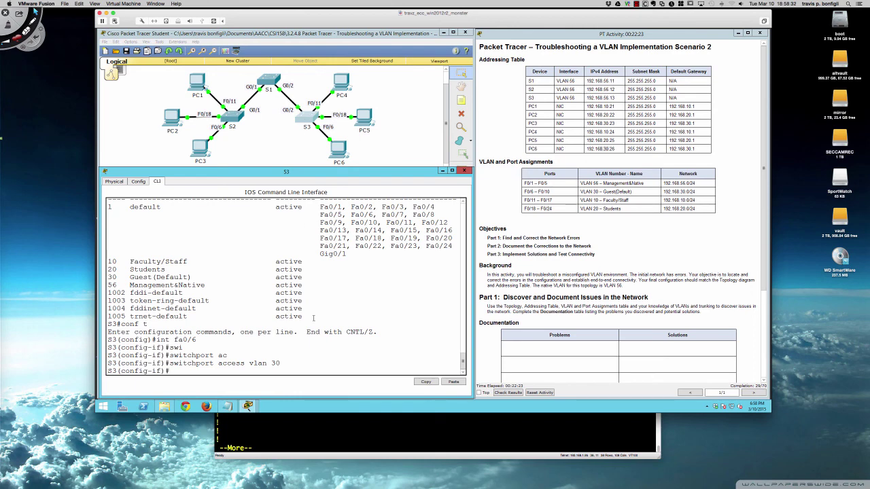
{"action": "type", "text": "do sh run"}
{"action": "key", "text": "Return"}
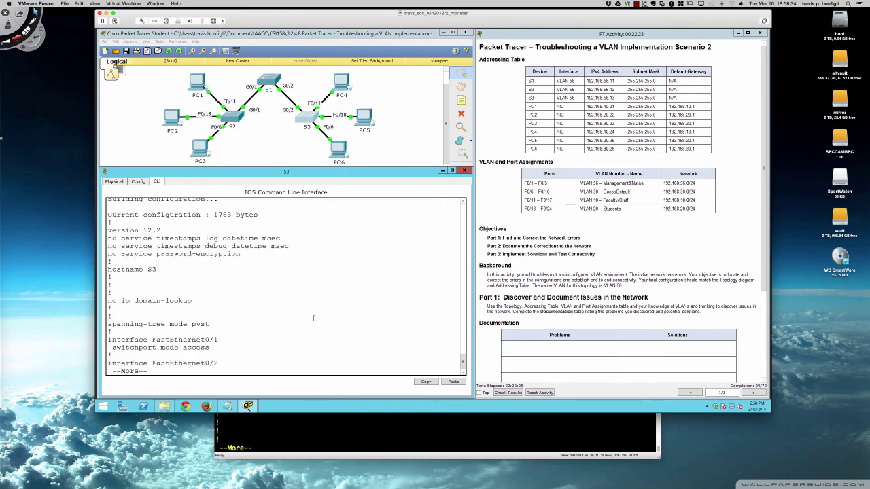
{"action": "key", "text": "space"}
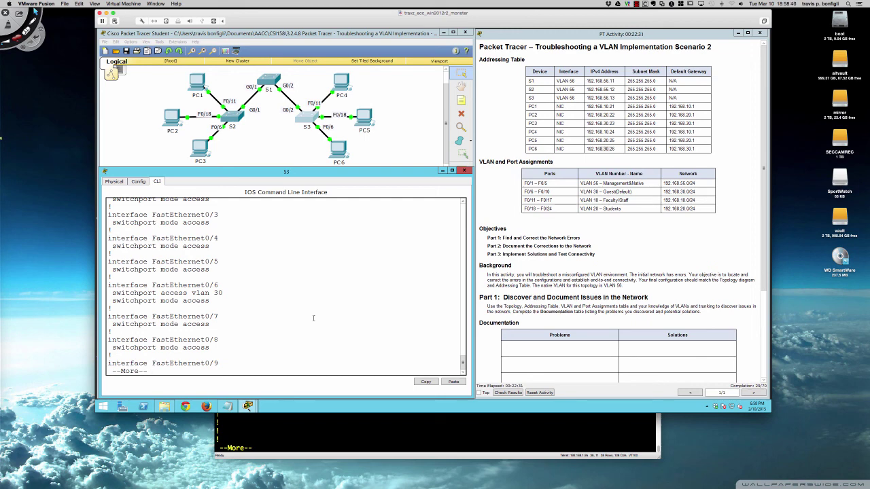
{"action": "key", "text": "Return"}
{"action": "key", "text": "Return"}
{"action": "key", "text": "Return"}
{"action": "key", "text": "Return"}
{"action": "key", "text": "Return"}
{"action": "key", "text": "Return"}
{"action": "key", "text": "Return"}
{"action": "key", "text": "Return"}
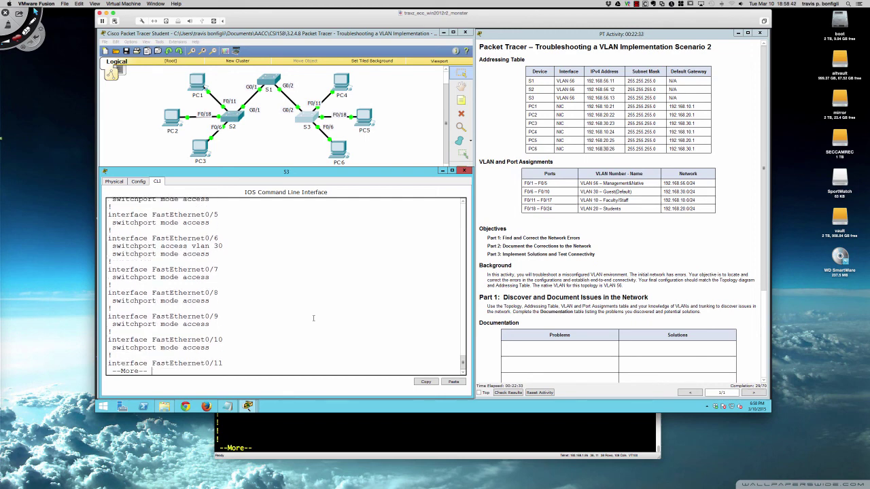
{"action": "key", "text": "Return"}
{"action": "key", "text": "Return"}
{"action": "key", "text": "Return"}
{"action": "key", "text": "Return"}
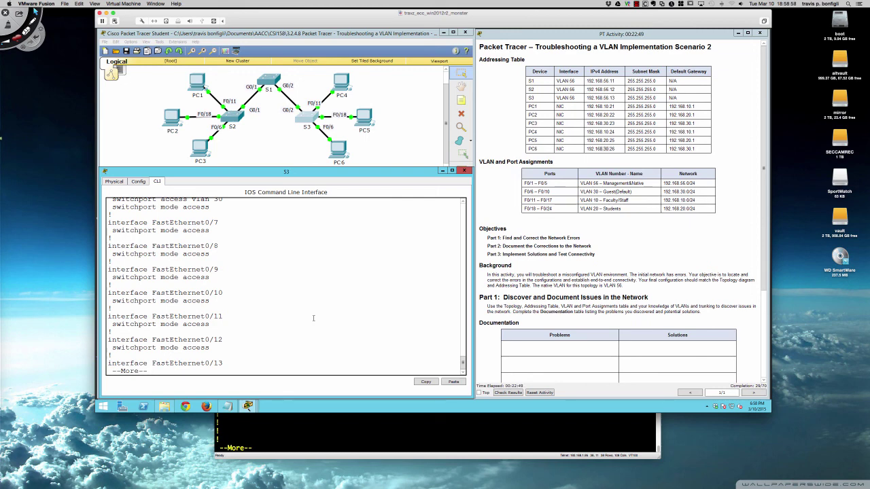
Step: Make S3's FastEthernet0/11 an access port in VLAN 10
{"action": "type", "text": "q"}
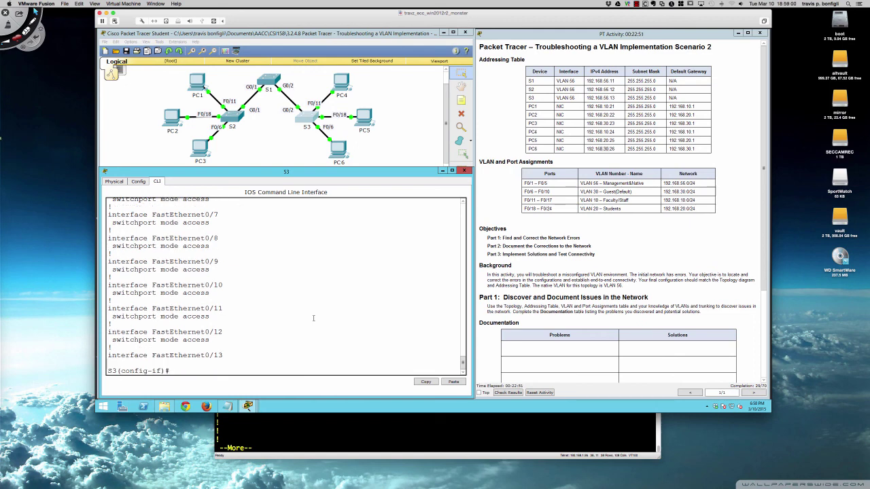
{"action": "type", "text": "int fa0/111"}
{"action": "key", "text": "Return"}
{"action": "type", "text": "int fa0/11"}
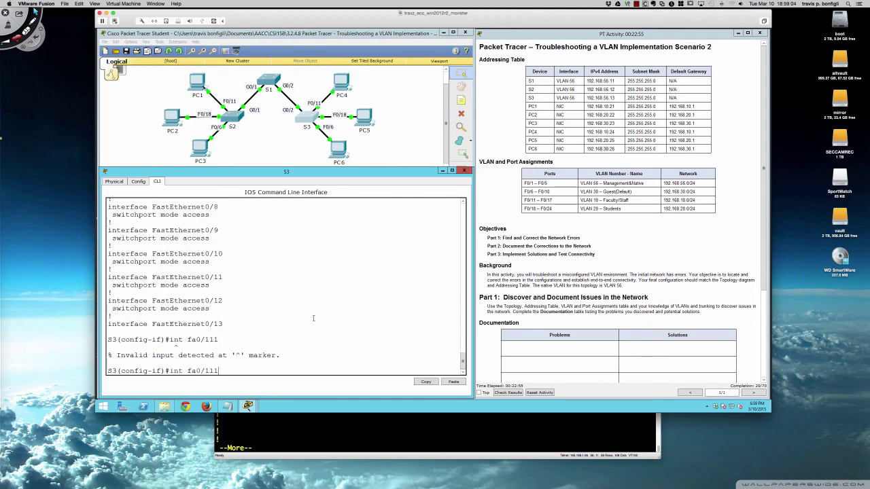
{"action": "key", "text": "Return"}
{"action": "type", "text": "swi"}
{"action": "key", "text": "Tab"}
{"action": "type", "text": "acc"}
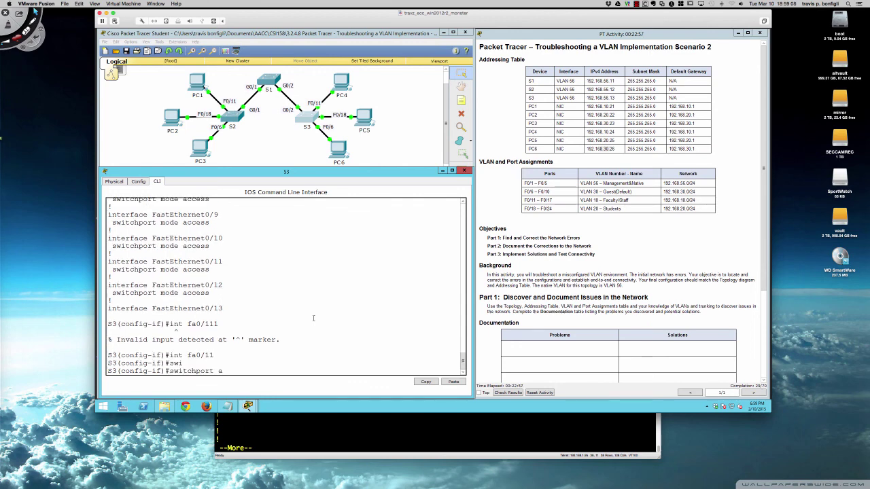
{"action": "key", "text": "Tab"}
{"action": "type", "text": "vlan 10"}
{"action": "key", "text": "Return"}
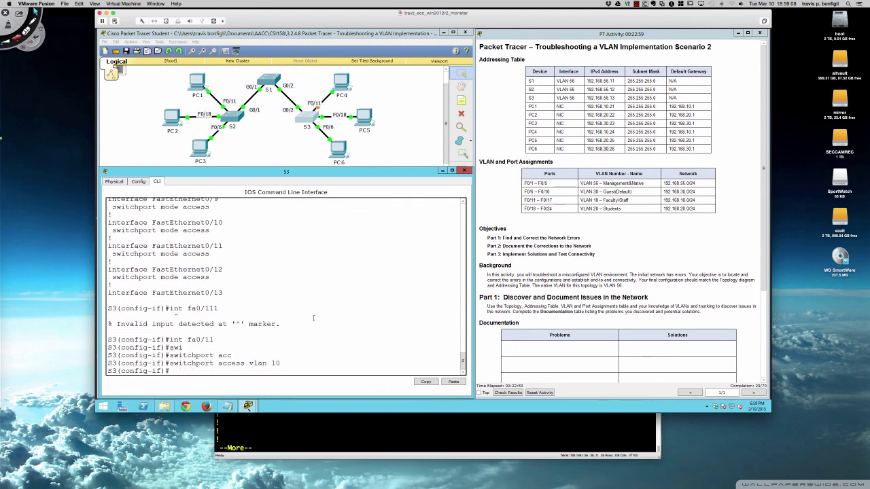
{"action": "key", "text": "Return"}
{"action": "key", "text": "Return"}
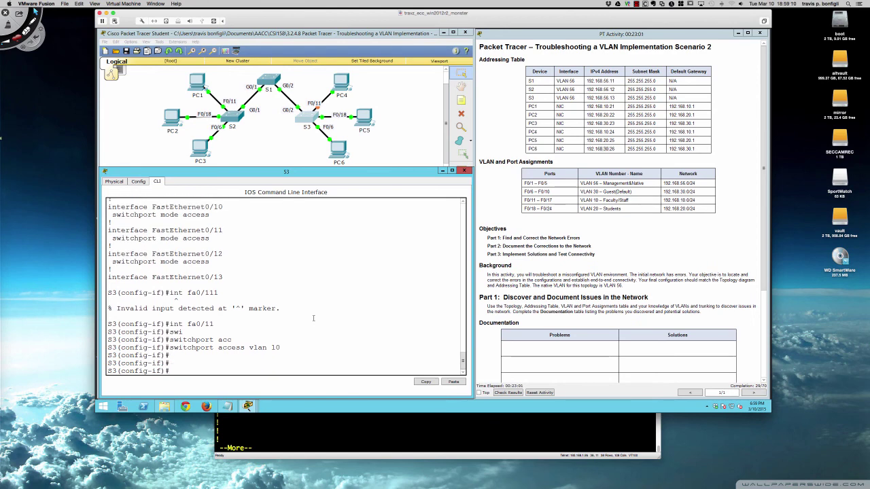
Step: Re-list S3's running configuration through FastEthernet0/23 to confirm the change
{"action": "type", "text": "do sh run"}
{"action": "key", "text": "Return"}
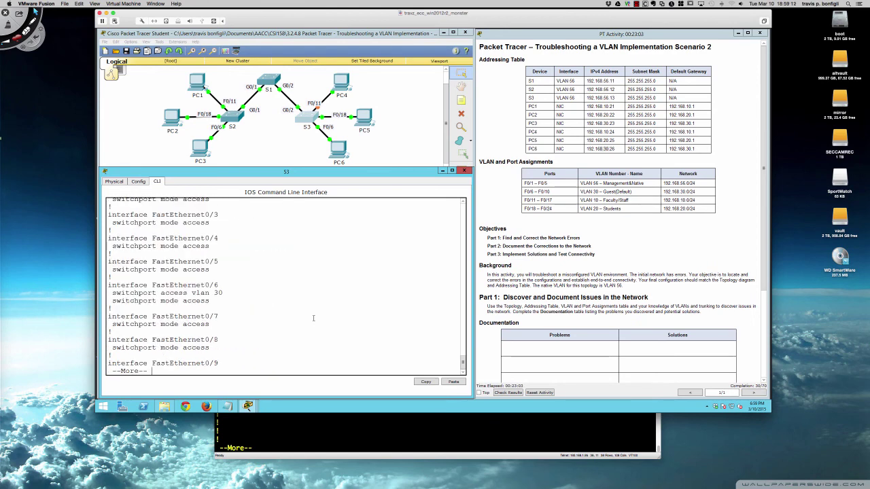
{"action": "key", "text": "space"}
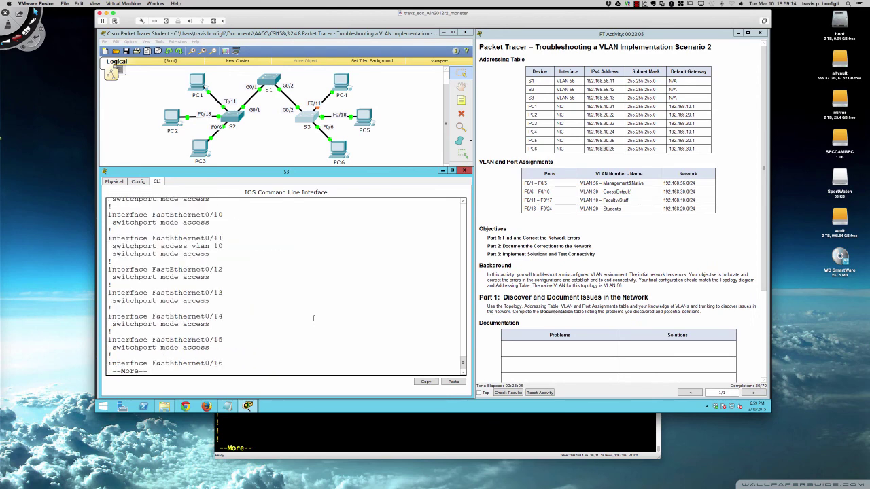
{"action": "key", "text": "space"}
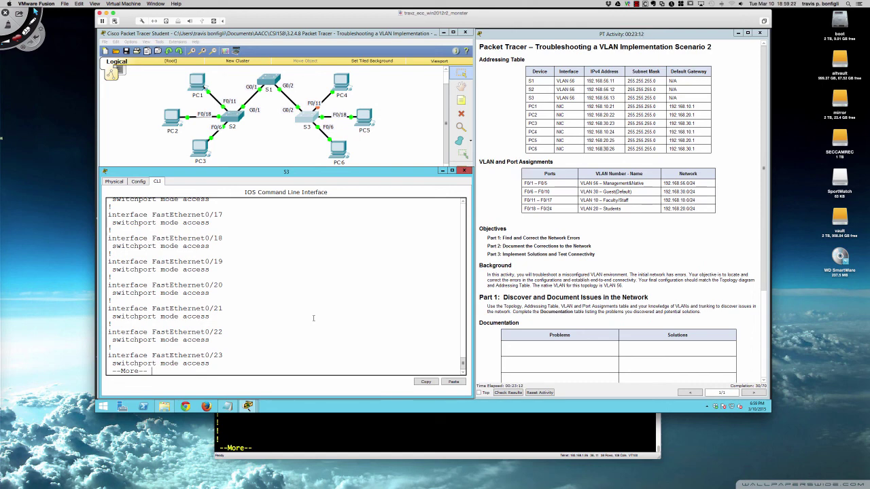
Step: Make S3's FastEthernet0/18 an access port in VLAN 20
{"action": "type", "text": "q"}
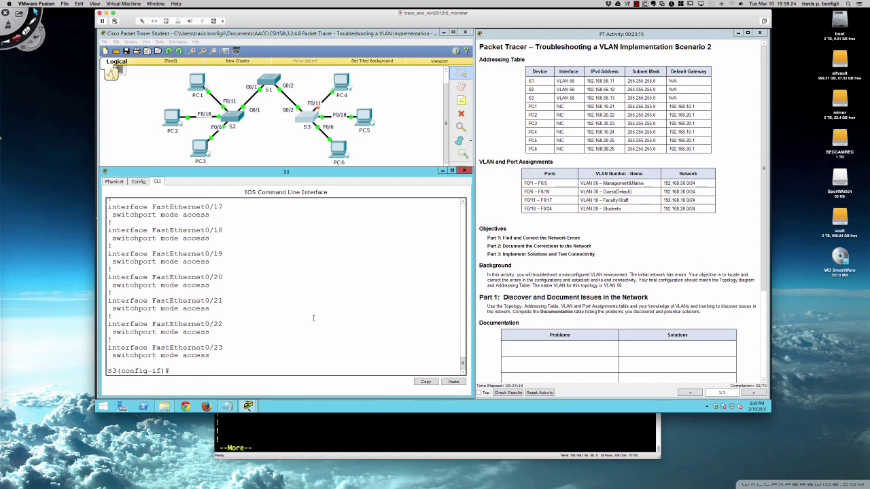
{"action": "type", "text": "int fa0/18"}
{"action": "key", "text": "Return"}
{"action": "type", "text": "swi"}
{"action": "key", "text": "Tab"}
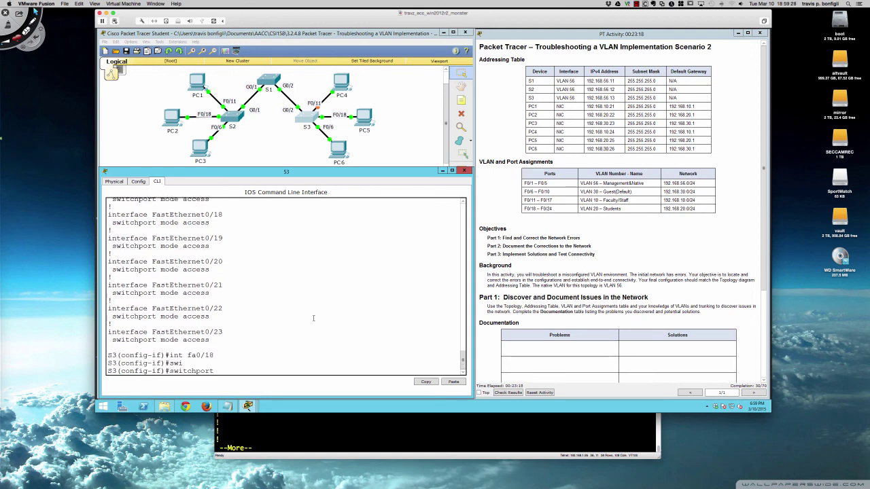
{"action": "type", "text": "acc"}
{"action": "key", "text": "Tab"}
{"action": "type", "text": "vl"}
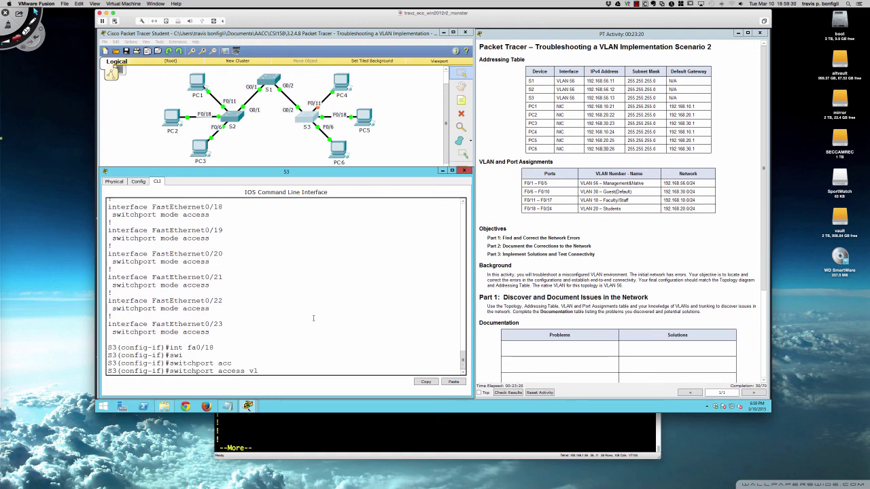
{"action": "type", "text": "an 20"}
{"action": "key", "text": "Return"}
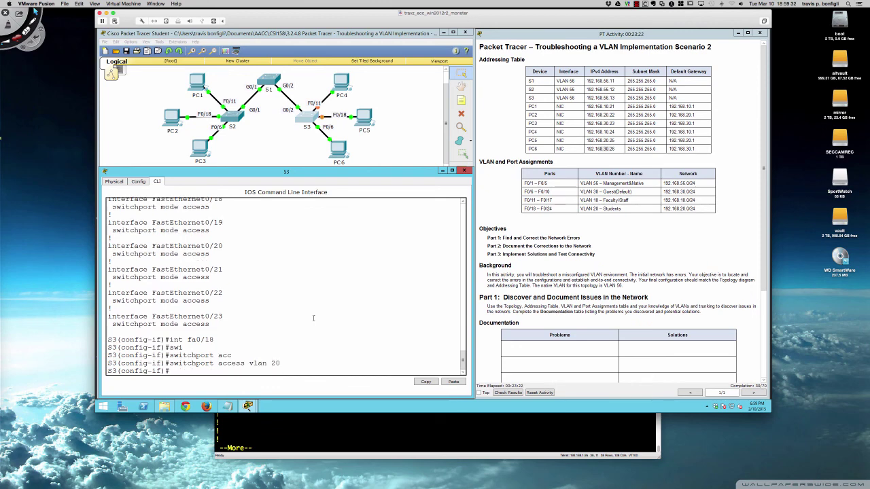
Step: Display S3's running configuration again and page down to FastEthernet0/16
{"action": "type", "text": "do sh run"}
{"action": "key", "text": "Return"}
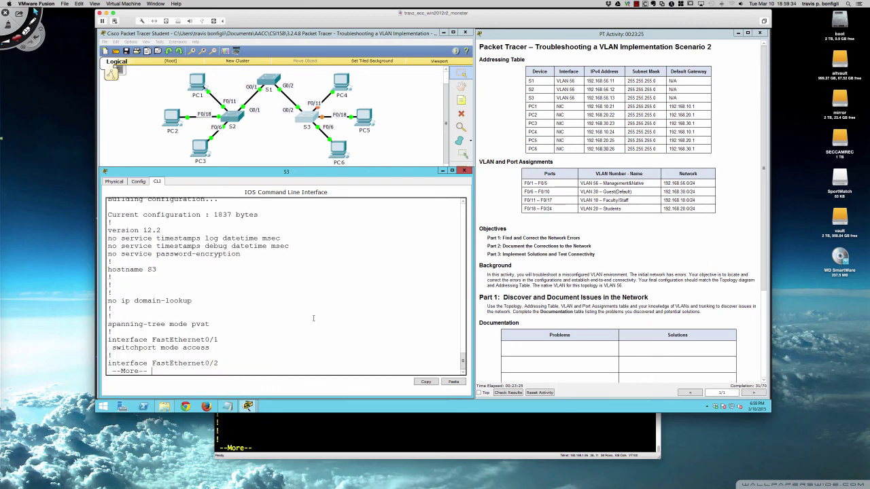
{"action": "key", "text": "Return"}
{"action": "key", "text": "Return"}
{"action": "key", "text": "Return"}
{"action": "key", "text": "Return"}
{"action": "key", "text": "Return"}
{"action": "key", "text": "Return"}
{"action": "key", "text": "Return"}
{"action": "key", "text": "Return"}
{"action": "key", "text": "Return"}
{"action": "key", "text": "Return"}
{"action": "key", "text": "Return"}
{"action": "key", "text": "Return"}
{"action": "key", "text": "Return"}
{"action": "key", "text": "Return"}
{"action": "key", "text": "Return"}
{"action": "key", "text": "Return"}
{"action": "key", "text": "Return"}
{"action": "key", "text": "Return"}
{"action": "key", "text": "Return"}
{"action": "key", "text": "Return"}
{"action": "key", "text": "Return"}
{"action": "key", "text": "Return"}
{"action": "key", "text": "Return"}
{"action": "key", "text": "Return"}
{"action": "key", "text": "Return"}
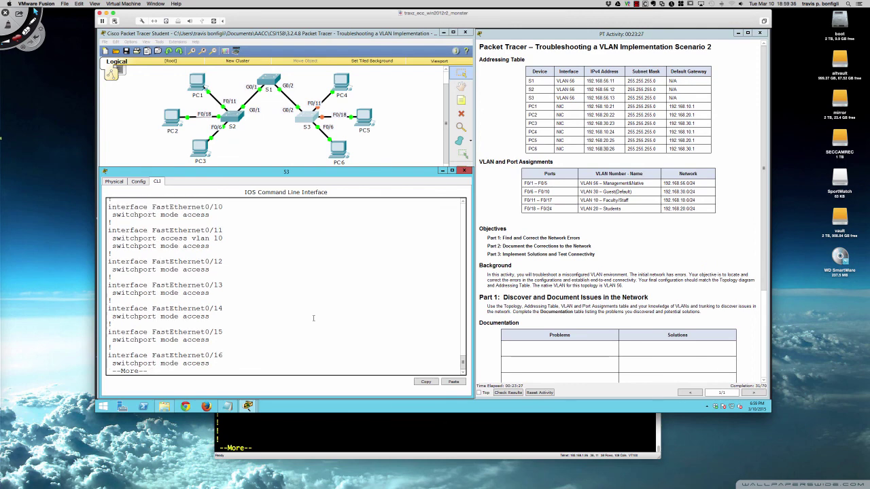
{"action": "key", "text": "Return"}
{"action": "key", "text": "Return"}
{"action": "key", "text": "Return"}
{"action": "key", "text": "Return"}
{"action": "key", "text": "Return"}
{"action": "key", "text": "Return"}
{"action": "key", "text": "Return"}
{"action": "key", "text": "Return"}
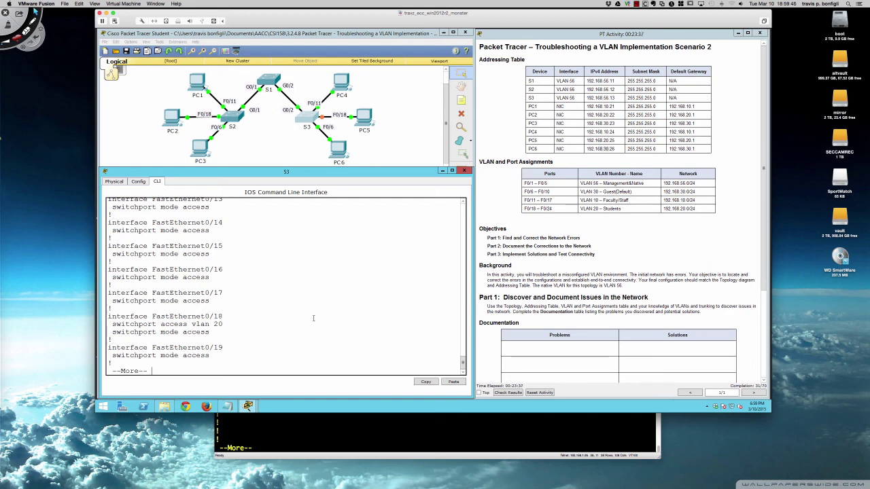
Step: Page to the end of S3's configuration, showing the G0/2 trunk and Vlan56 at 192.168.56.13
{"action": "key", "text": "Return"}
{"action": "key", "text": "Return"}
{"action": "key", "text": "Return"}
{"action": "key", "text": "Return"}
{"action": "key", "text": "Return"}
{"action": "key", "text": "Return"}
{"action": "key", "text": "Return"}
{"action": "key", "text": "Return"}
{"action": "key", "text": "Return"}
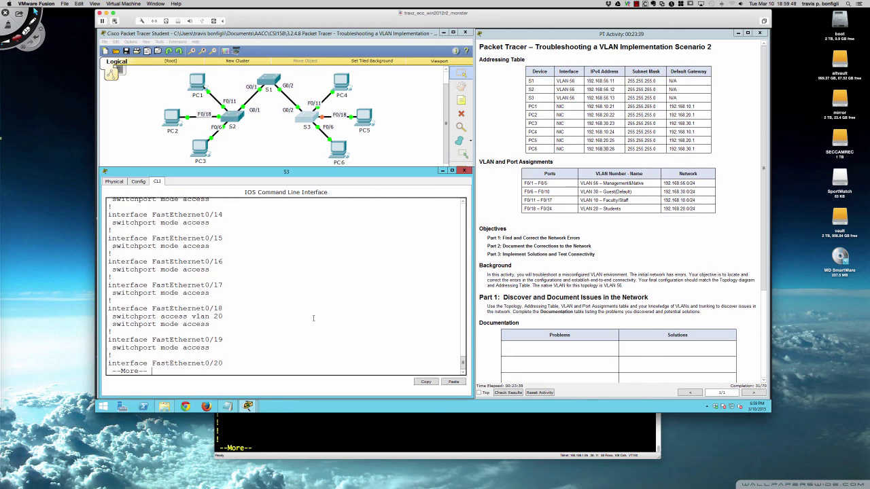
{"action": "key", "text": "Return"}
{"action": "key", "text": "Return"}
{"action": "key", "text": "Return"}
{"action": "key", "text": "Return"}
{"action": "key", "text": "Return"}
{"action": "key", "text": "Return"}
{"action": "key", "text": "Return"}
{"action": "key", "text": "Return"}
{"action": "key", "text": "Return"}
{"action": "key", "text": "Return"}
{"action": "key", "text": "Return"}
{"action": "key", "text": "Return"}
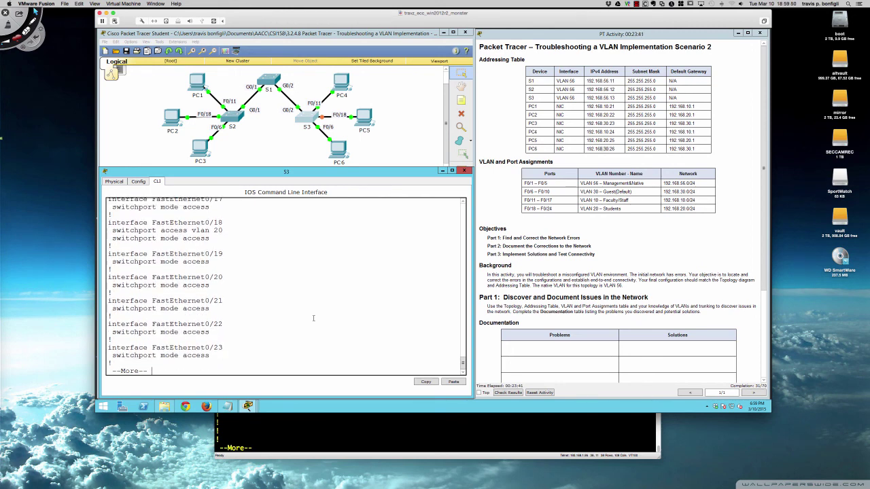
{"action": "key", "text": "Return"}
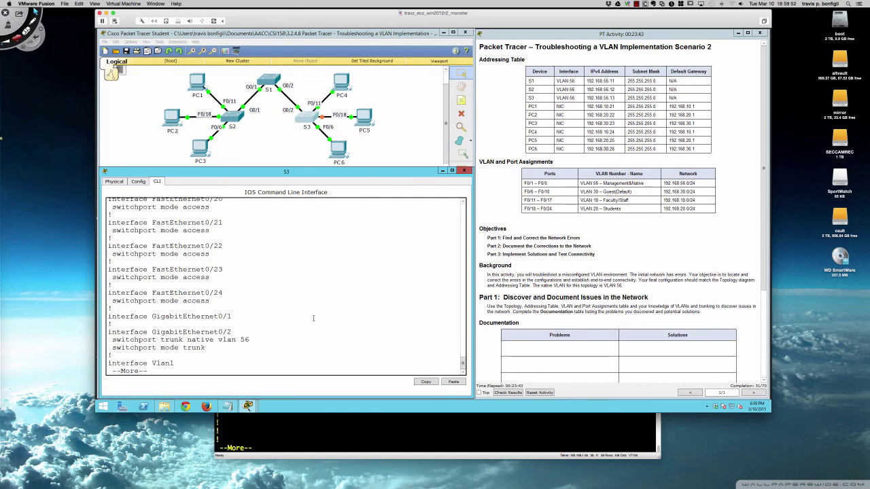
{"action": "key", "text": "Return"}
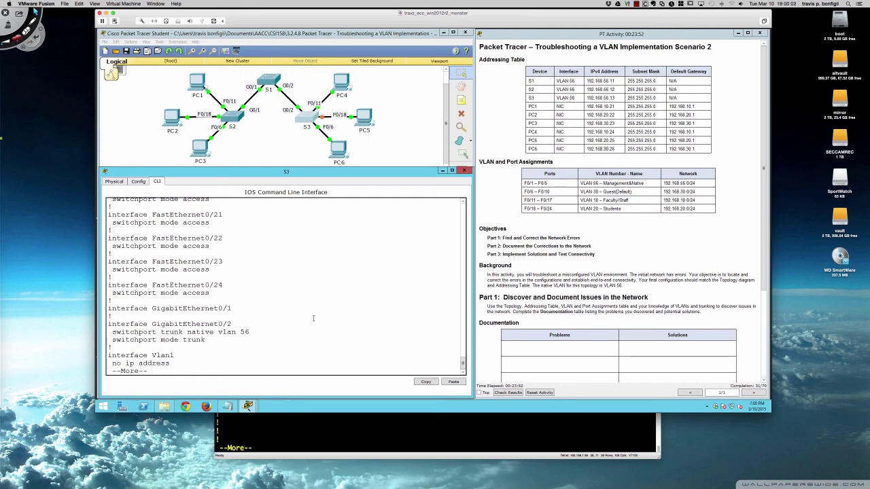
{"action": "key", "text": "space"}
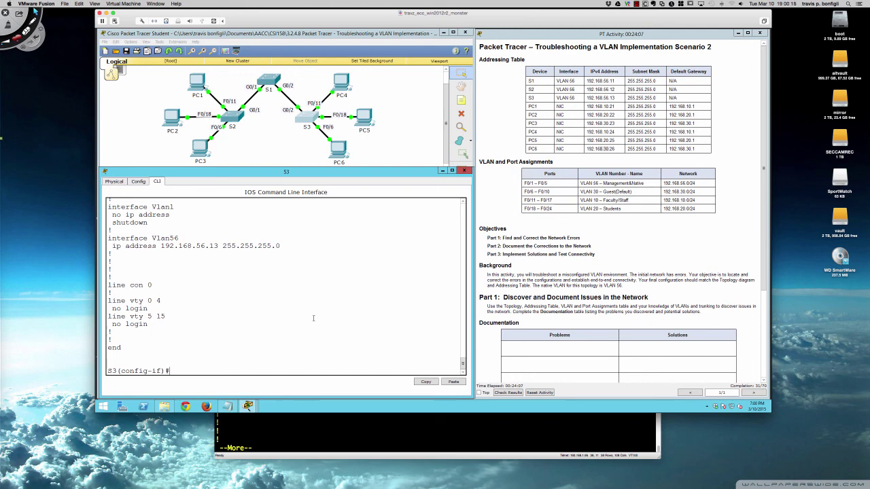
Step: Ping S1 at 192.168.56.11 from S3, then repeat the ping
{"action": "type", "text": "do ping 192.168.56.11"}
{"action": "key", "text": "Return"}
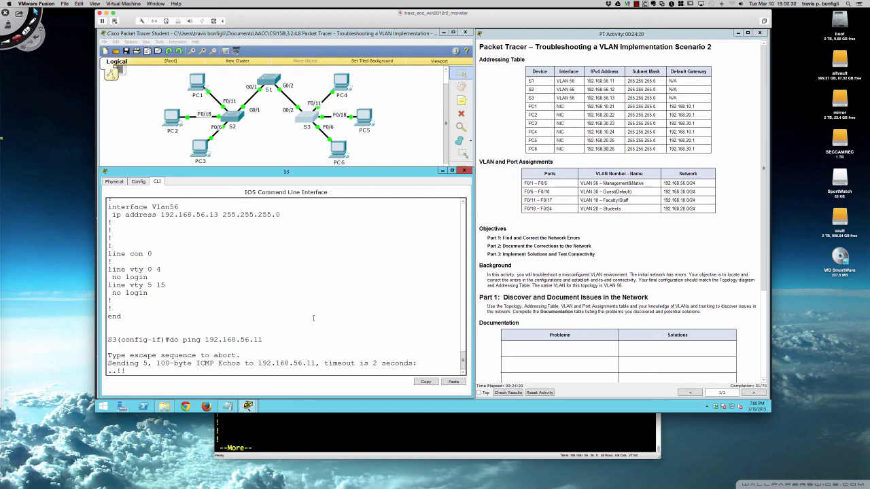
{"action": "key", "text": "Up"}
{"action": "key", "text": "Return"}
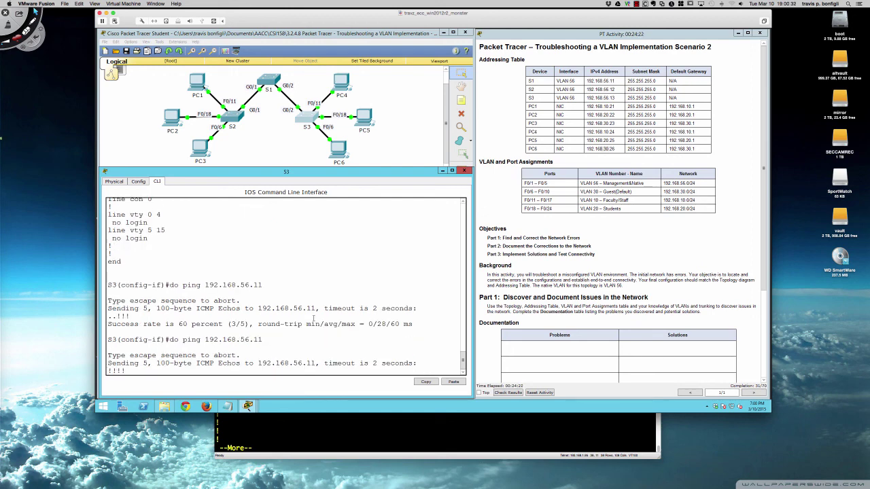
Step: Repeat S3's ping to S1, then rerun PC6's still-failing ping to 192.168.30.23
{"action": "key", "text": "Up"}
{"action": "key", "text": "Return"}
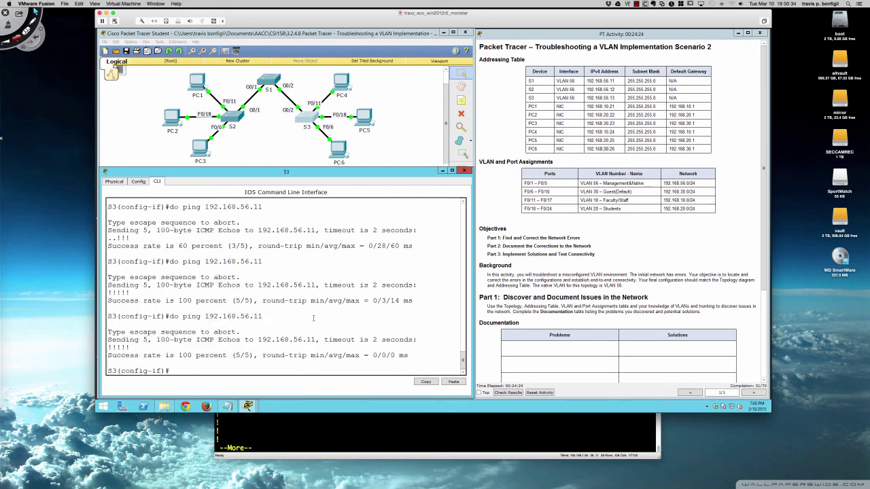
{"action": "left_click", "coordinate": [345, 148]}
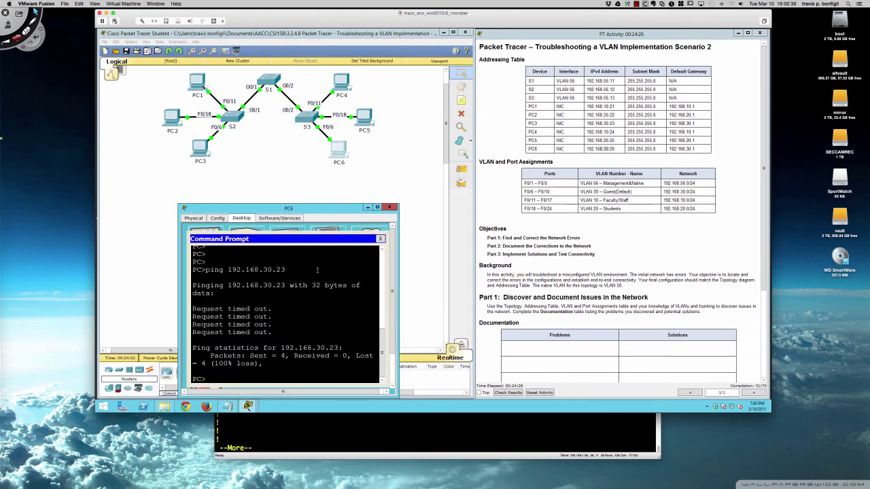
{"action": "key", "text": "Up"}
{"action": "key", "text": "Return"}
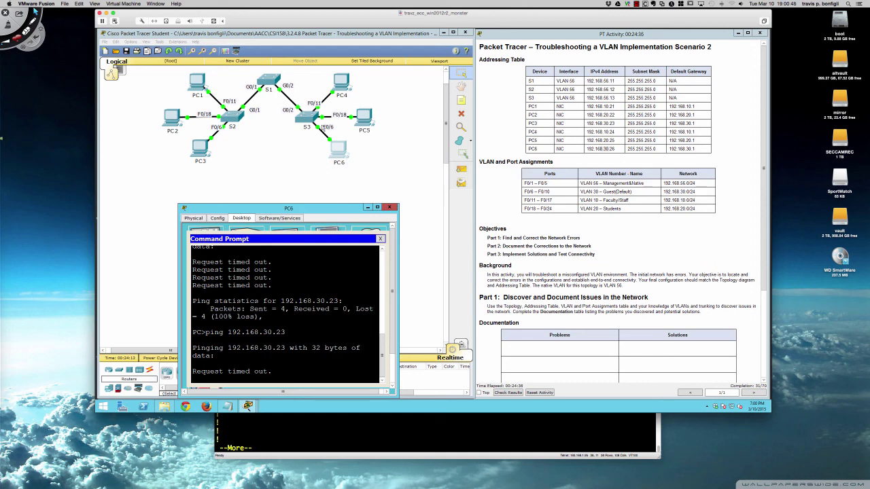
{"action": "left_click", "coordinate": [310, 116]}
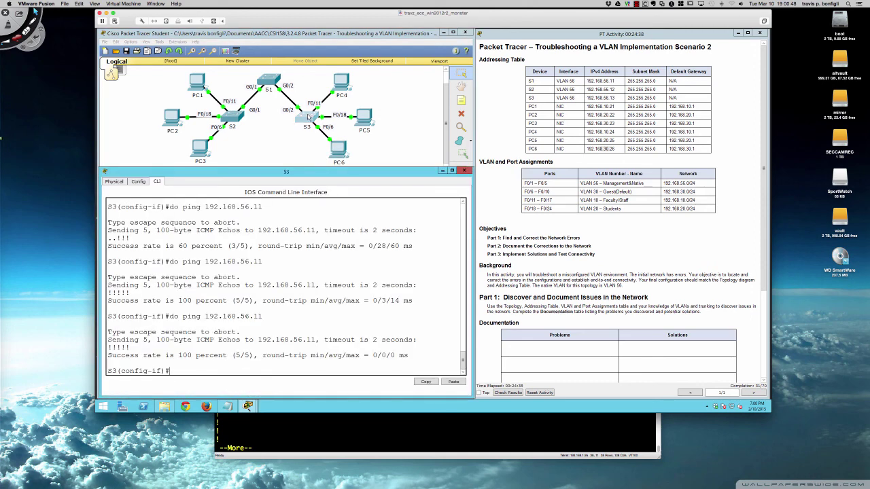
Step: Leave configuration mode and save S3's configuration with wri mem
{"action": "key", "text": "Return"}
{"action": "key", "text": "Return"}
{"action": "key", "text": "Return"}
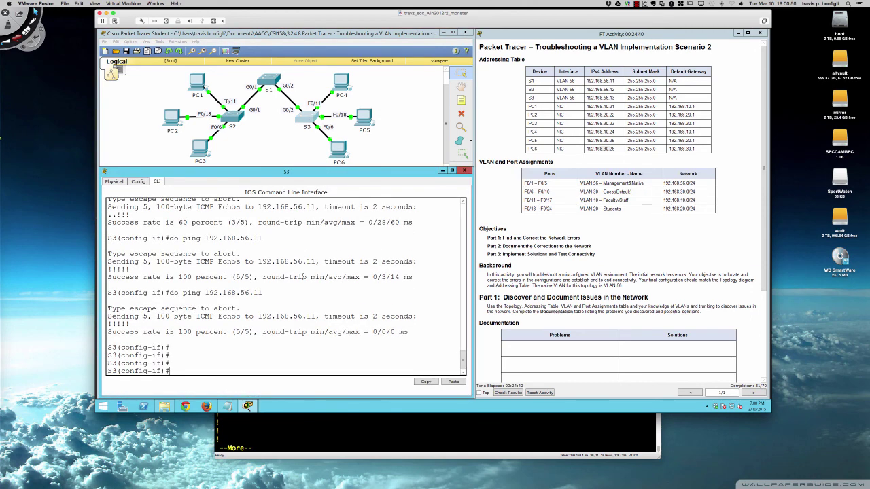
{"action": "type", "text": "end"}
{"action": "key", "text": "Return"}
{"action": "key", "text": "Return"}
{"action": "key", "text": "Return"}
{"action": "key", "text": "Return"}
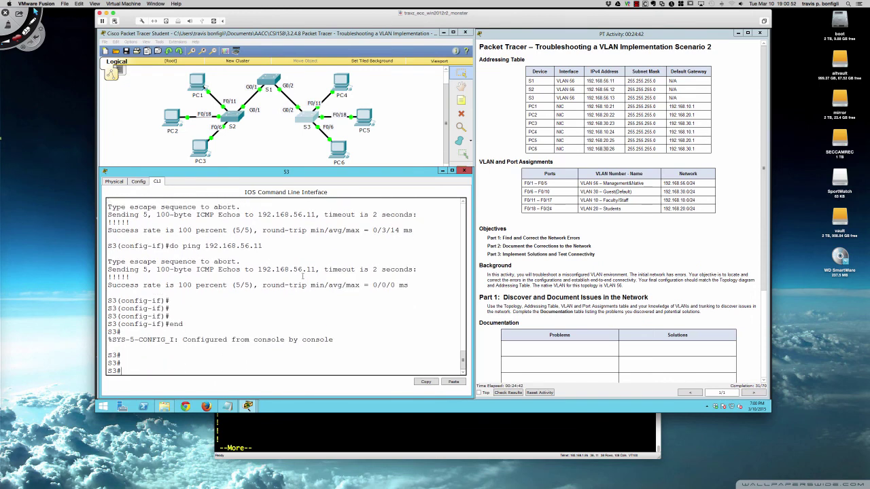
{"action": "type", "text": "wri mem"}
{"action": "key", "text": "Return"}
{"action": "key", "text": "Return"}
{"action": "key", "text": "Return"}
{"action": "key", "text": "Return"}
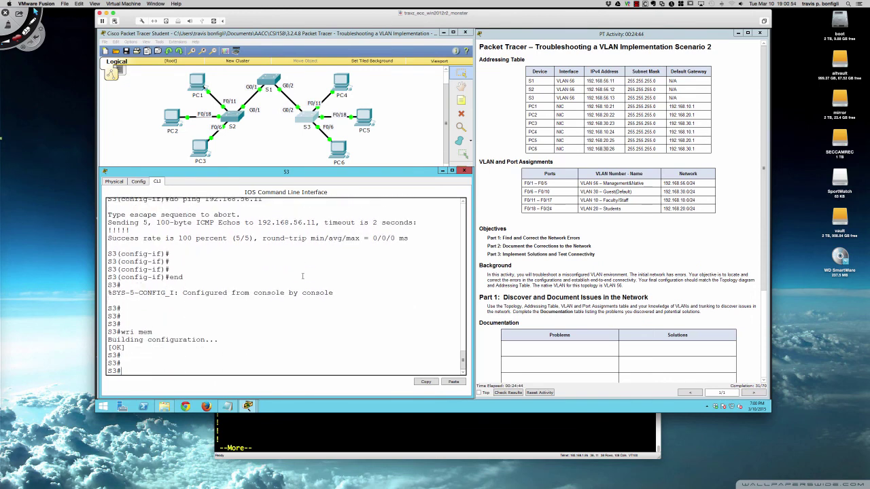
Step: Show switchport details for Fa0/6, Fa0/11 and Fa0/18, confirming access VLANs 30, 10 and 20
{"action": "type", "text": "sh int "}
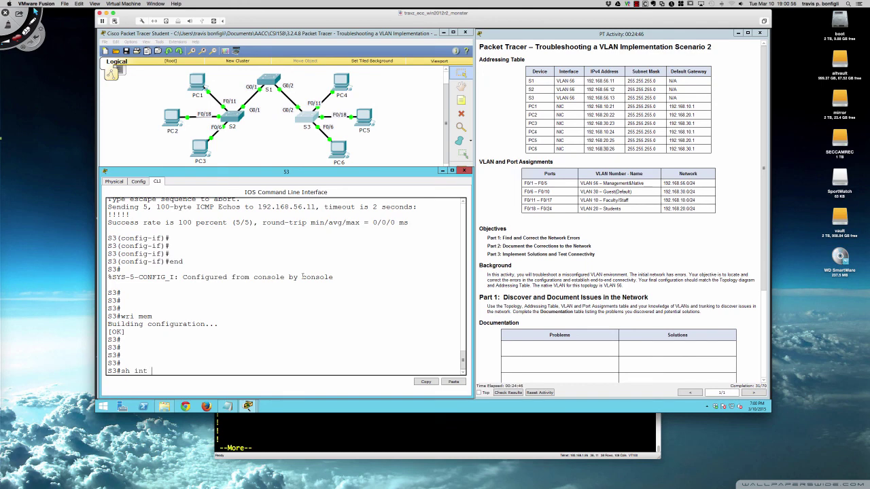
{"action": "type", "text": "fa0/6 sw"}
{"action": "key", "text": "Return"}
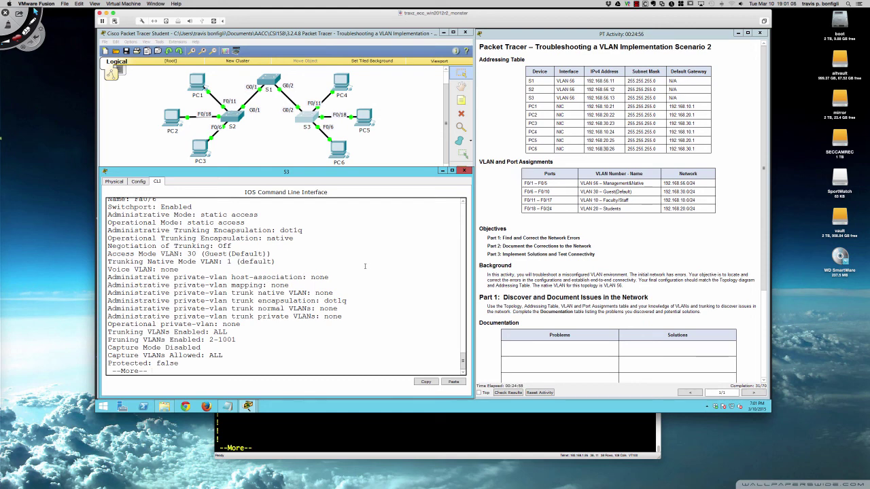
{"action": "key", "text": "q"}
{"action": "key", "text": "Up"}
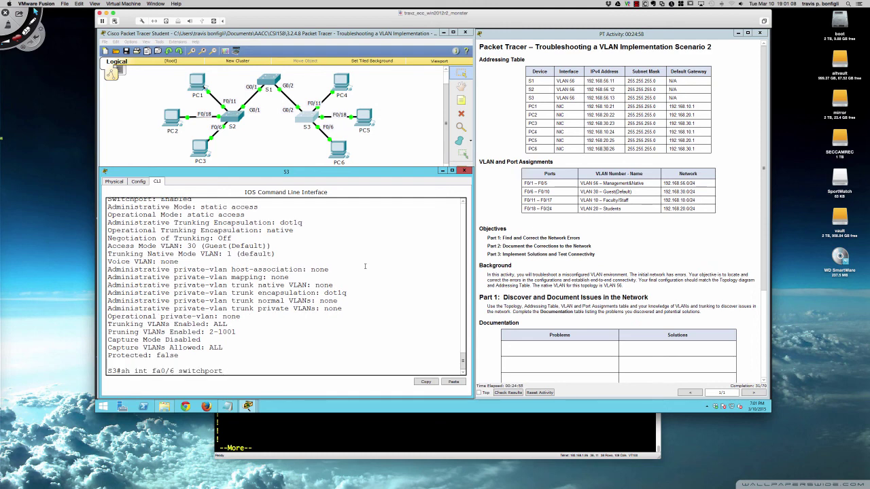
{"action": "key", "text": "BackSpace"}
{"action": "type", "text": "11"}
{"action": "key", "text": "Return"}
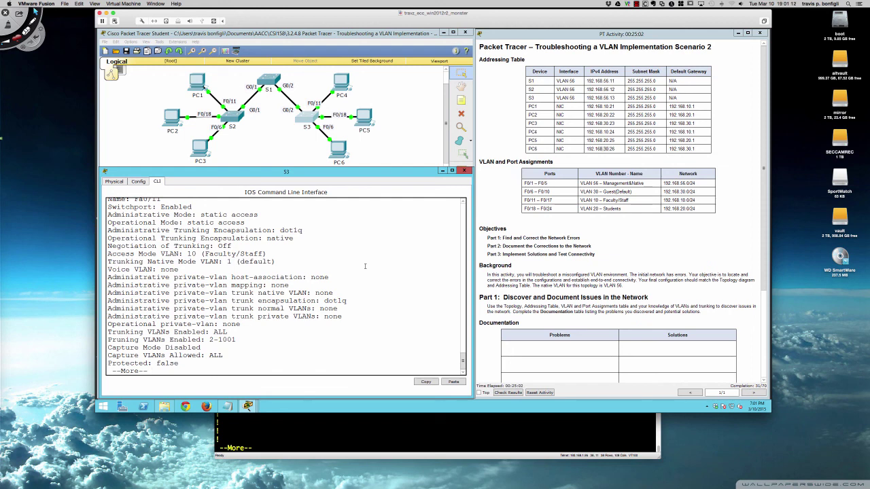
{"action": "key", "text": "q"}
{"action": "key", "text": "Up"}
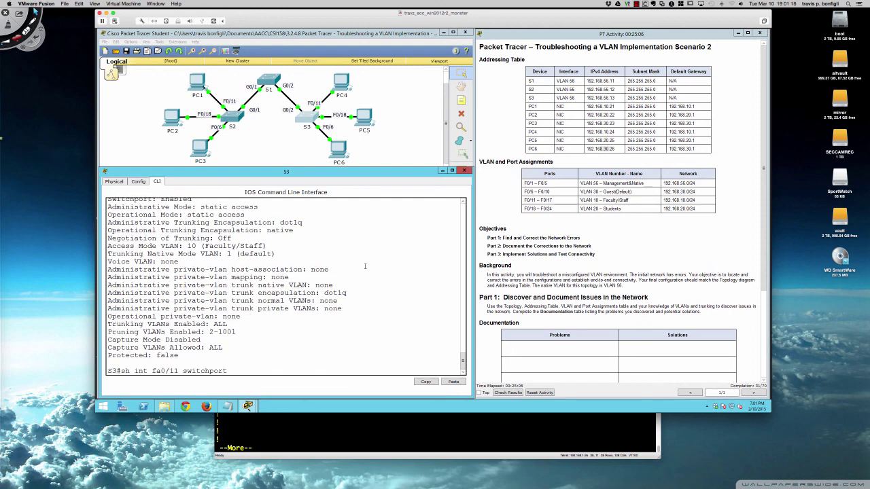
{"action": "key", "text": "BackSpace"}
{"action": "type", "text": "8"}
{"action": "key", "text": "Return"}
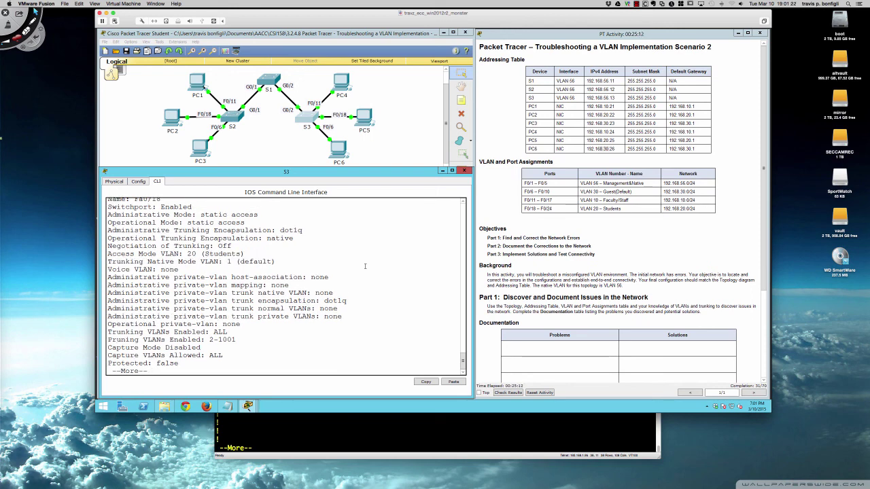
{"action": "key", "text": "Return"}
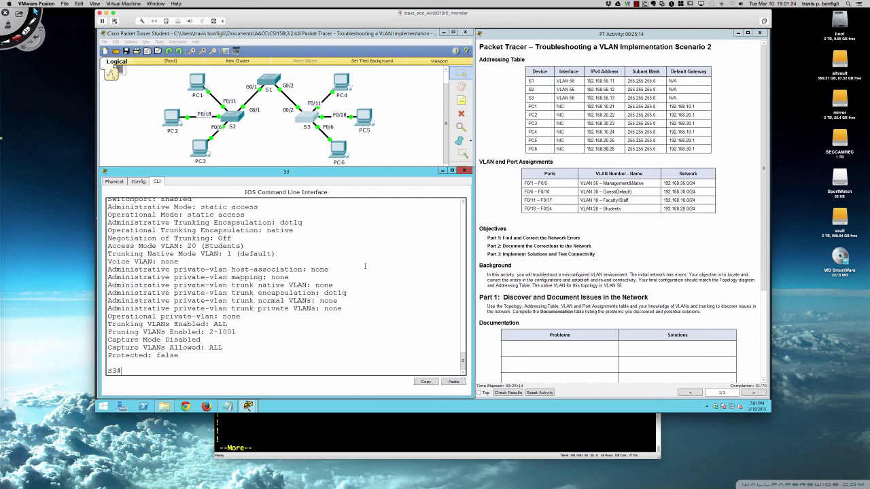
Step: Ping S3 at 192.168.56.13 from S2 several times
{"action": "left_click", "coordinate": [231, 117]}
{"action": "key", "text": "Return"}
{"action": "key", "text": "Return"}
{"action": "key", "text": "Return"}
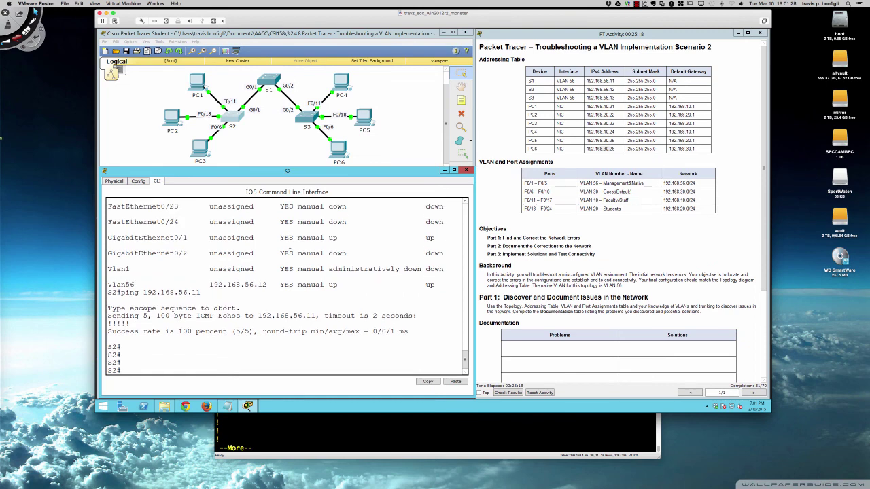
{"action": "type", "text": "ping 192.168.56.13"}
{"action": "key", "text": "Return"}
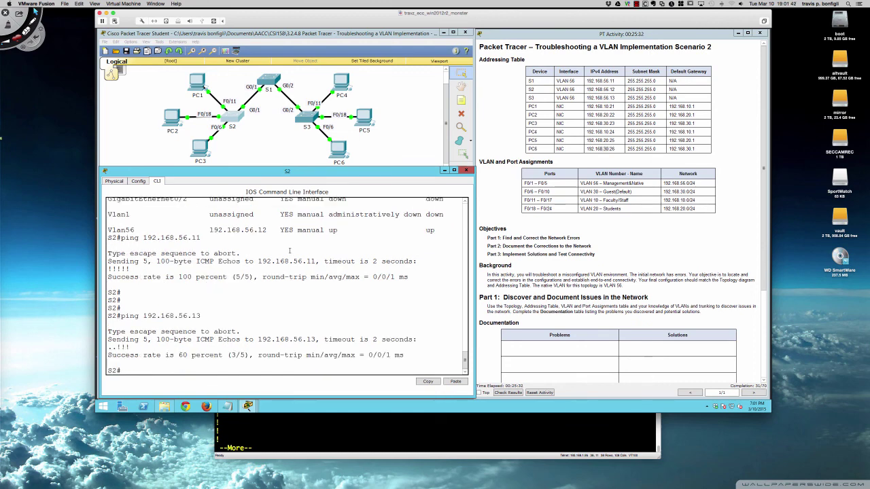
{"action": "key", "text": "Up"}
{"action": "key", "text": "Return"}
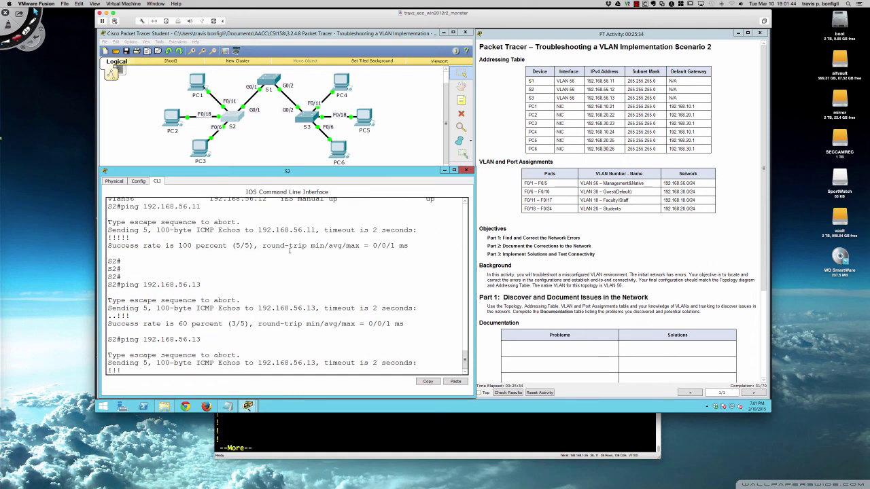
{"action": "key", "text": "Up"}
{"action": "key", "text": "Return"}
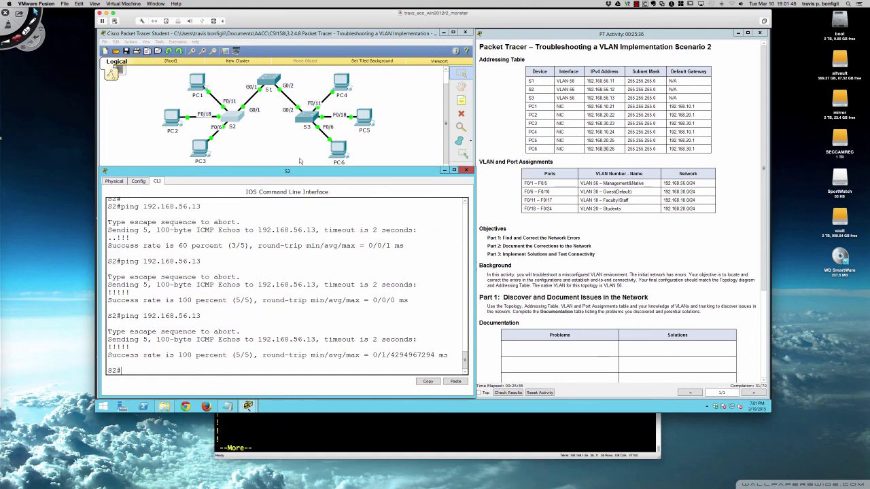
Step: Ping S2 at 192.168.56.12 from S3
{"action": "key", "text": "alt+Tab"}
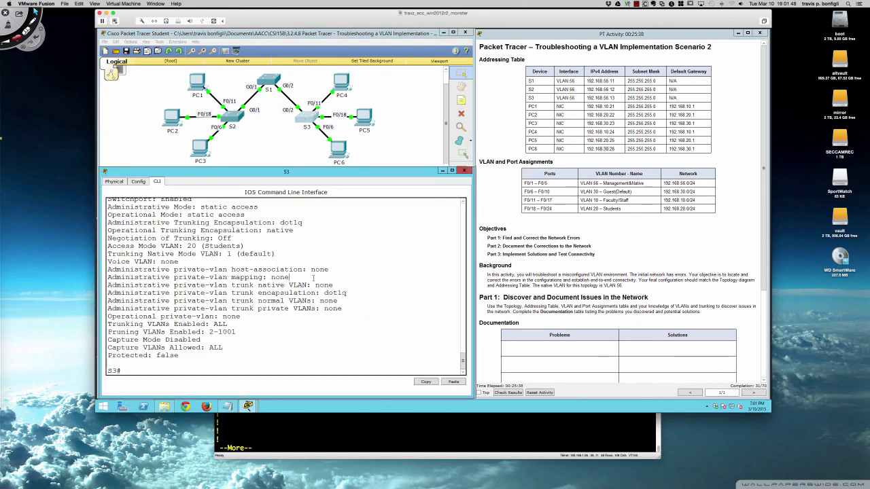
{"action": "type", "text": "conf t"}
{"action": "key", "text": "BackSpace"}
{"action": "key", "text": "BackSpace"}
{"action": "key", "text": "BackSpace"}
{"action": "key", "text": "BackSpace"}
{"action": "key", "text": "BackSpace"}
{"action": "key", "text": "BackSpace"}
{"action": "type", "text": "en"}
{"action": "key", "text": "BackSpace"}
{"action": "key", "text": "BackSpace"}
{"action": "type", "text": "ping 192.168.56.12"}
{"action": "key", "text": "Return"}
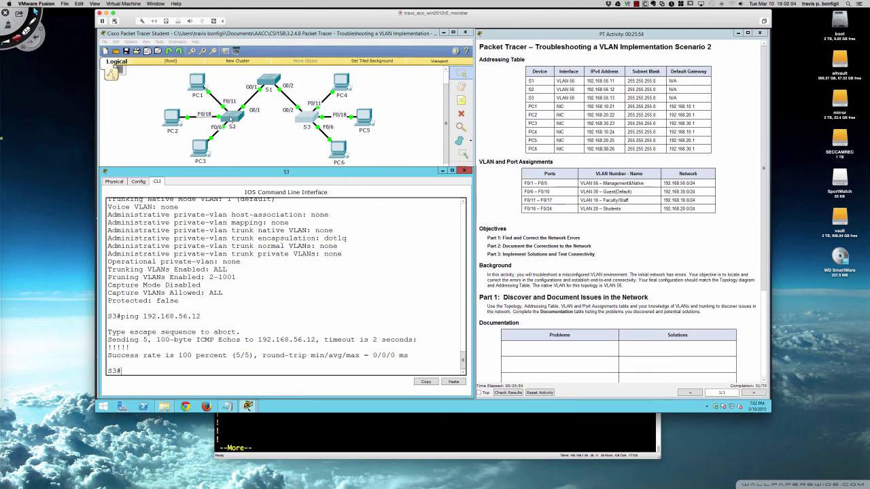
Step: List S2's VLANs and their ports with sh vlan bri
{"action": "left_click", "coordinate": [231, 118]}
{"action": "type", "text": "sh vlan bri"}
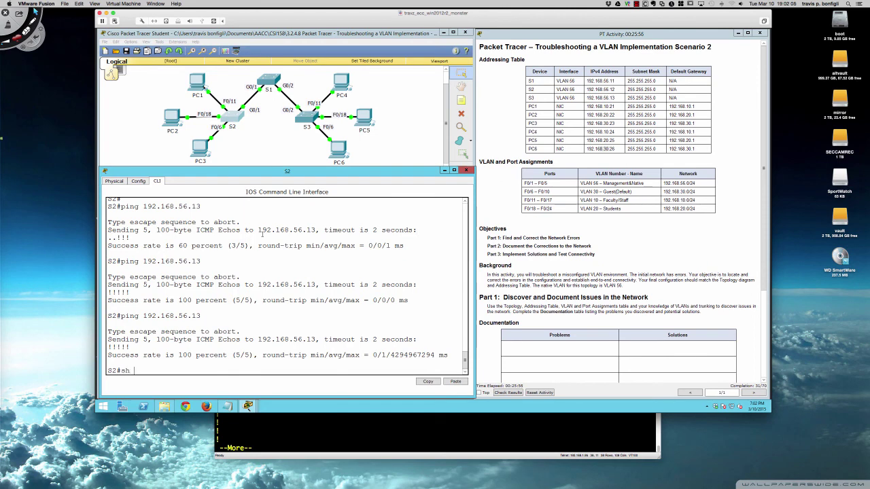
{"action": "key", "text": "Return"}
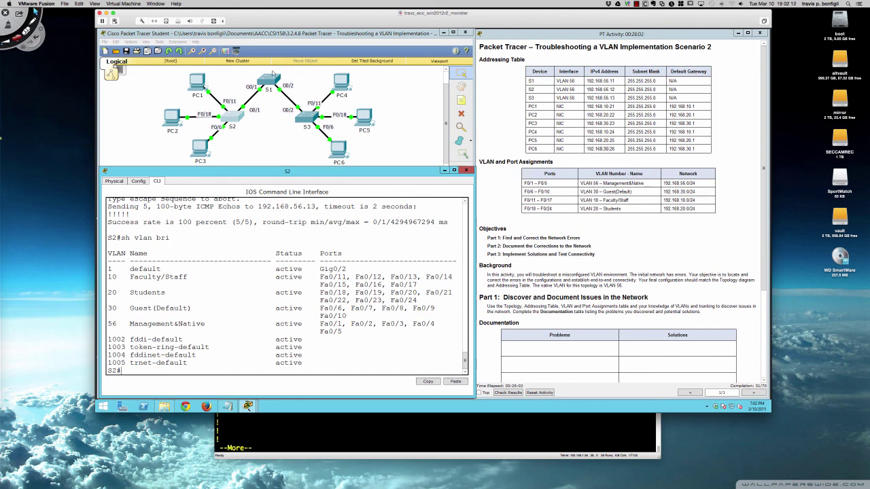
{"action": "left_click", "coordinate": [271, 80]}
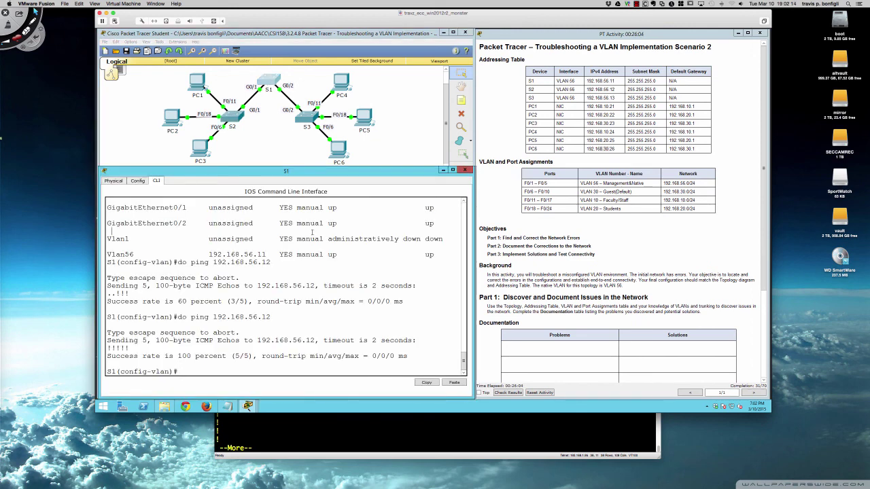
Step: Check S1's VLANs and trunks, finding only VLANs 1 and 56 forwarded
{"action": "type", "text": "do sh vlan brief"}
{"action": "key", "text": "Return"}
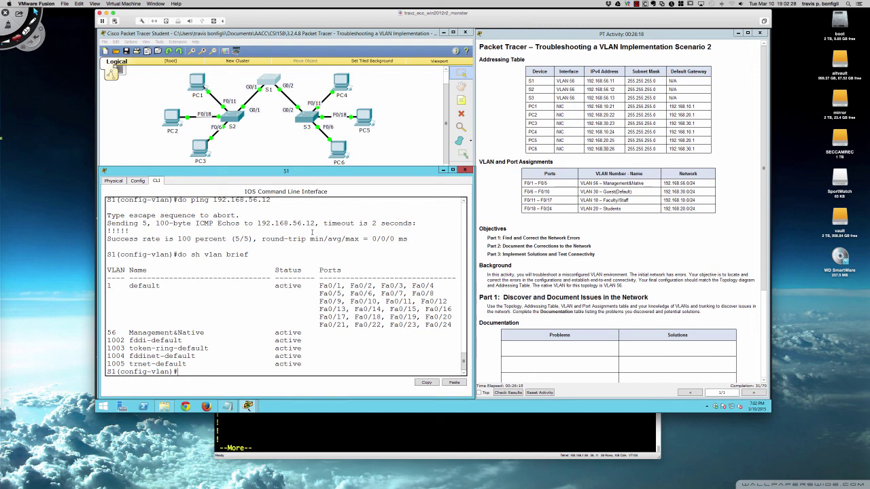
{"action": "type", "text": "do sh int trunk"}
{"action": "key", "text": "Return"}
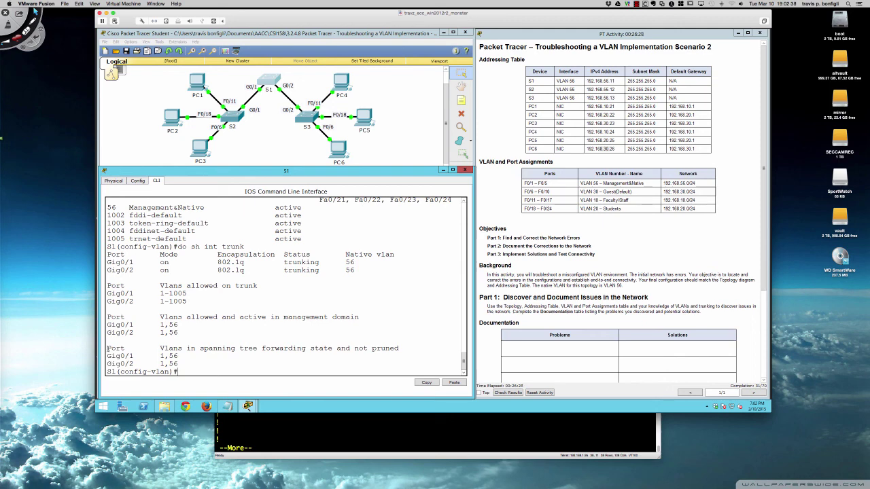
{"action": "left_click_drag", "start_coordinate": [182, 353], "coordinate": [197, 363]}
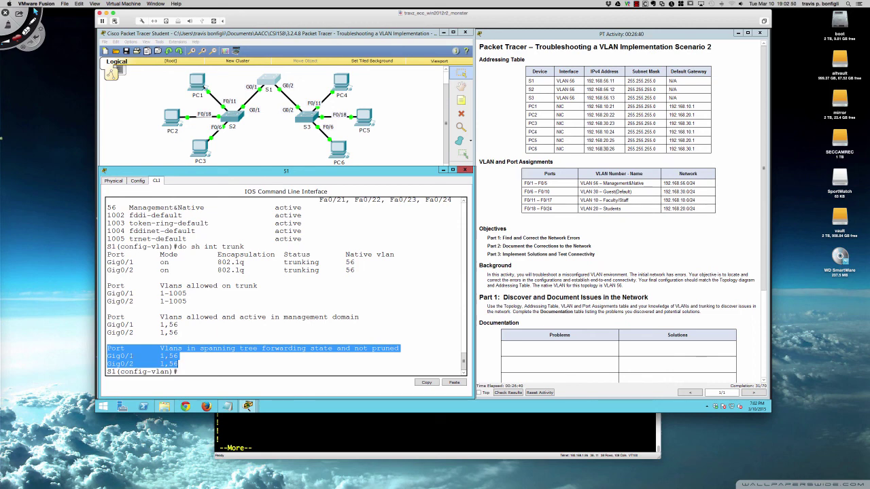
{"action": "left_click_drag", "start_coordinate": [134, 356], "coordinate": [106, 356]}
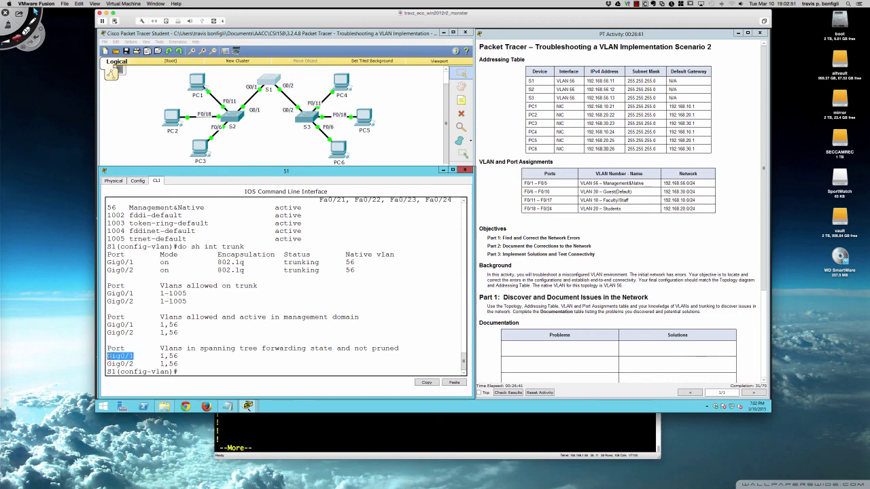
{"action": "left_click", "coordinate": [138, 364]}
Step: Exit the current mode and create VLAN 10 on S1
{"action": "key", "text": "Return"}
{"action": "key", "text": "Return"}
{"action": "key", "text": "Return"}
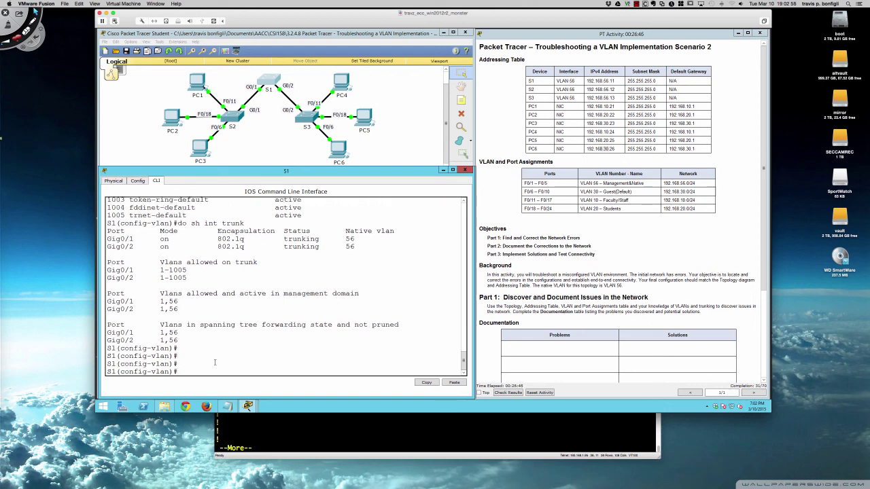
{"action": "type", "text": "exit"}
{"action": "key", "text": "Return"}
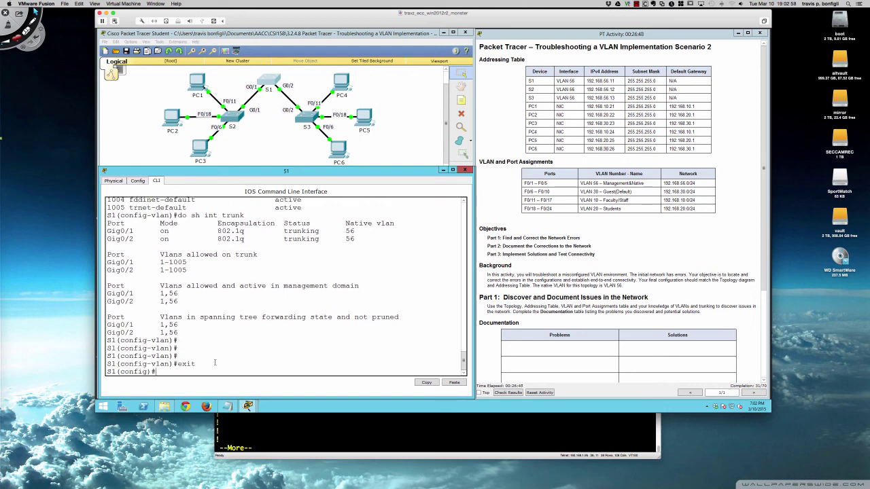
{"action": "type", "text": "vlan 10"}
{"action": "key", "text": "Return"}
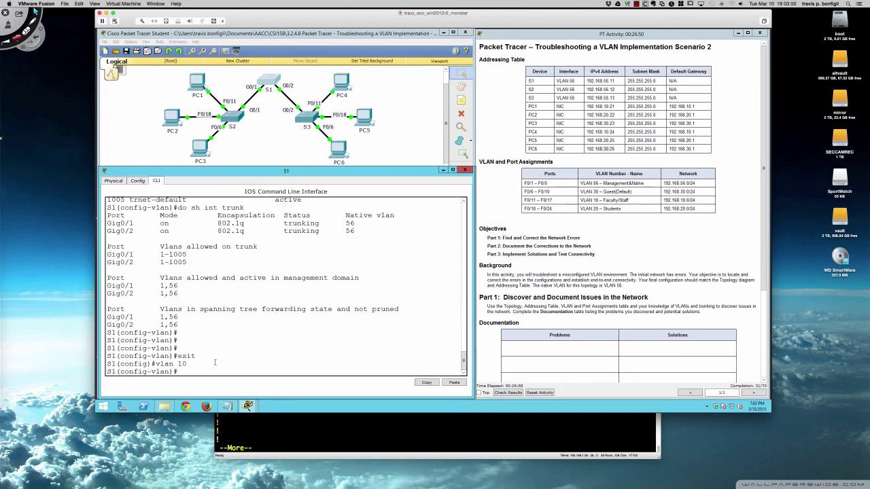
Step: Replace the mistyped VLAN name 'Management&Native' with Guest(Default)
{"action": "type", "text": "name "}
{"action": "type", "text": "Management"}
{"action": "type", "text": "&"}
{"action": "type", "text": "Native"}
{"action": "key", "text": "BackSpace"}
{"action": "key", "text": "BackSpace"}
{"action": "key", "text": "BackSpace"}
{"action": "key", "text": "BackSpace"}
{"action": "key", "text": "BackSpace"}
{"action": "key", "text": "BackSpace"}
{"action": "key", "text": "BackSpace"}
{"action": "key", "text": "BackSpace"}
{"action": "key", "text": "BackSpace"}
{"action": "key", "text": "BackSpace"}
{"action": "key", "text": "BackSpace"}
{"action": "key", "text": "BackSpace"}
{"action": "key", "text": "BackSpace"}
{"action": "key", "text": "BackSpace"}
{"action": "type", "text": "Guest(Default"}
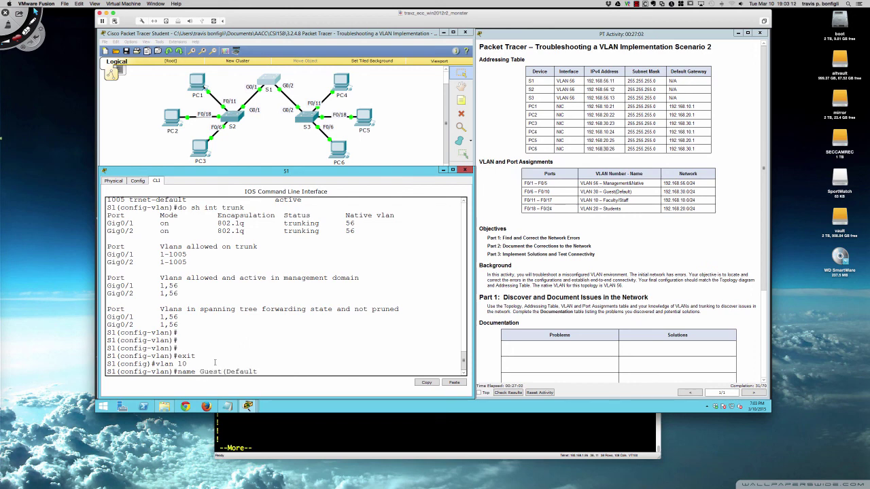
{"action": "type", "text": ")"}
{"action": "key", "text": "Return"}
Step: Create VLAN 20 named Students and rename VLAN 10 to Faculty/Staff on S1
{"action": "type", "text": "vlan "}
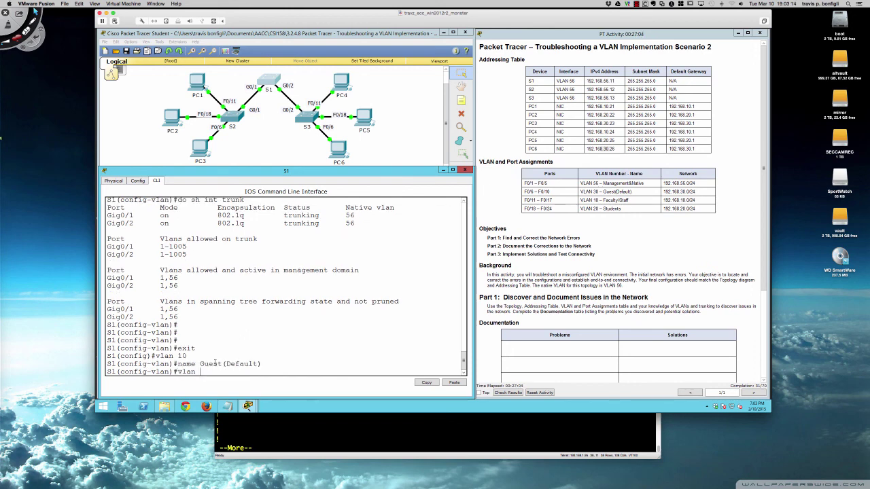
{"action": "type", "text": "20"}
{"action": "key", "text": "Return"}
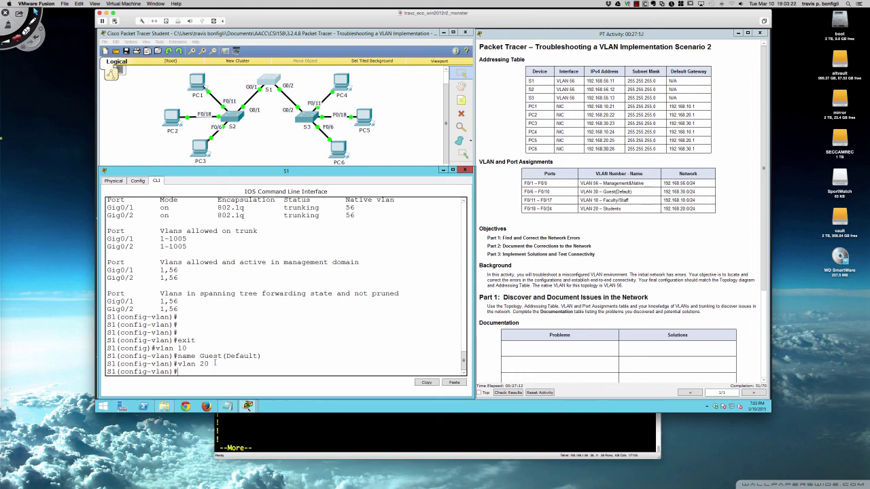
{"action": "type", "text": "name Students"}
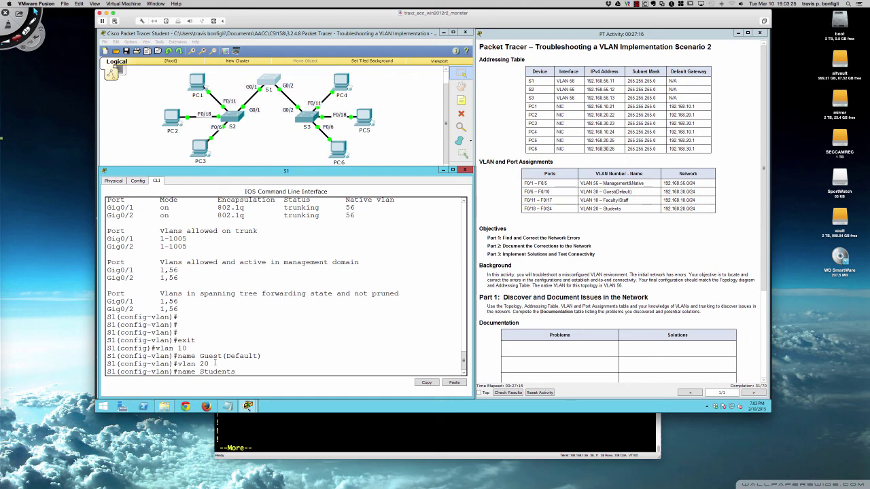
{"action": "key", "text": "Return"}
{"action": "type", "text": "vl"}
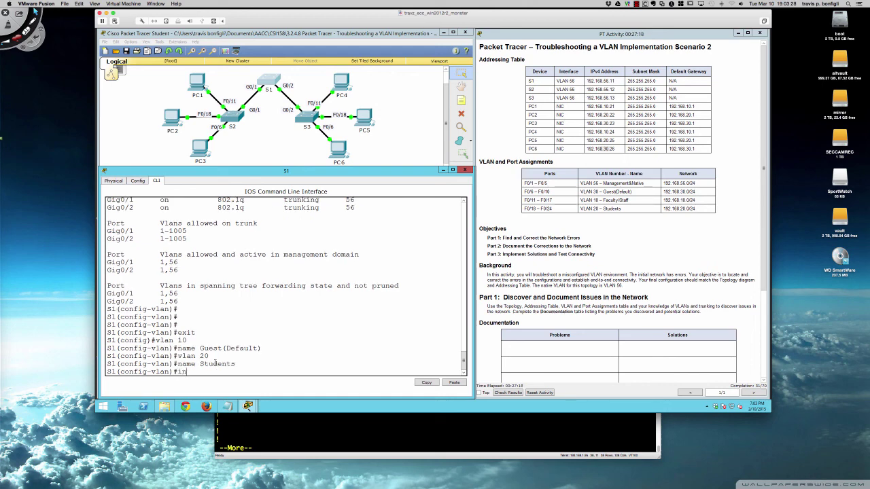
{"action": "type", "text": "an 10"}
{"action": "key", "text": "Return"}
{"action": "type", "text": "name "}
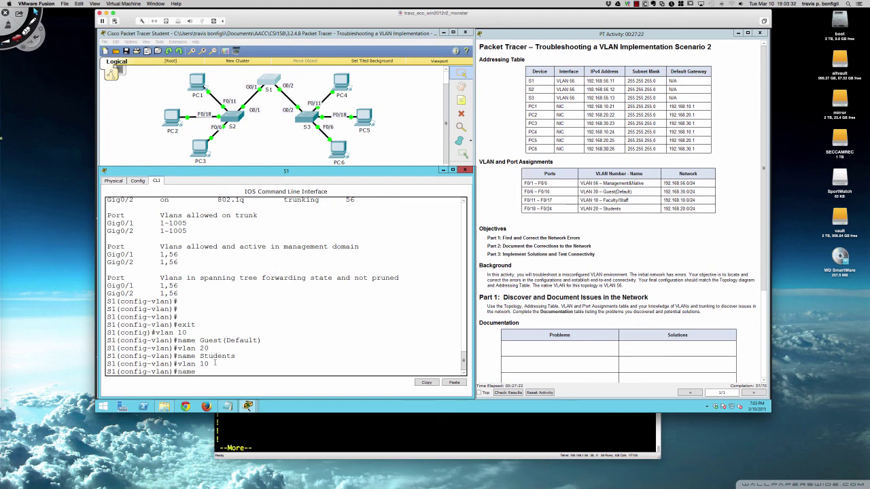
{"action": "type", "text": "Faculty/Staff"}
{"action": "key", "text": "Return"}
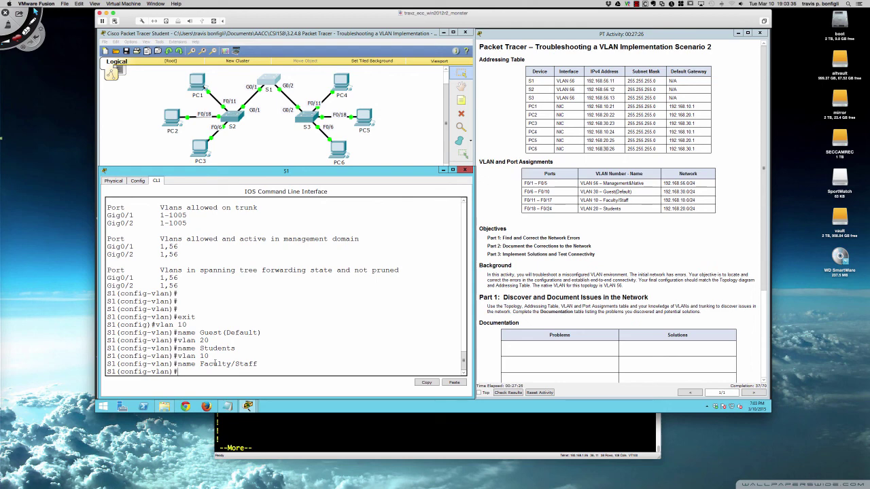
Step: Create VLAN 30 named Guest(Default) and verify the VLANs with 'do sh vlan brief'
{"action": "type", "text": "vlan 30"}
{"action": "key", "text": "Return"}
{"action": "type", "text": "name"}
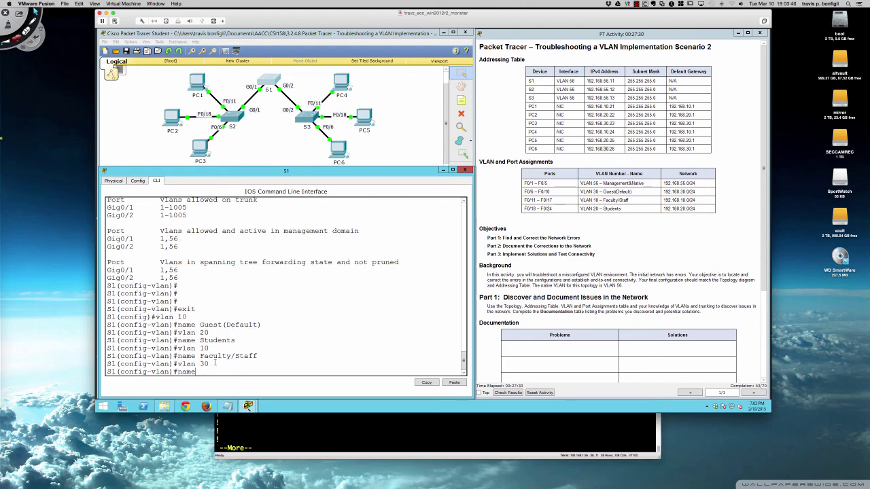
{"action": "type", "text": " Guest(Default"}
{"action": "key", "text": "Return"}
{"action": "key", "text": "Return"}
{"action": "key", "text": "Return"}
{"action": "key", "text": "Return"}
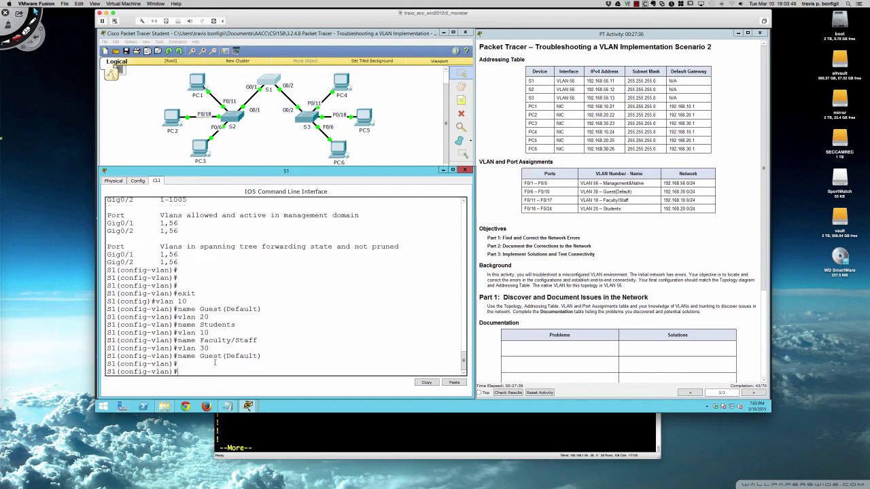
{"action": "type", "text": "do sh vlan brief"}
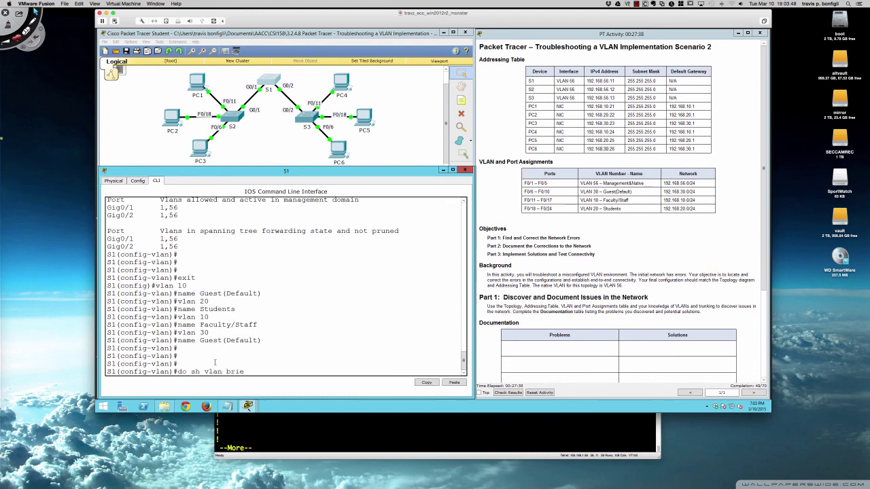
{"action": "key", "text": "Return"}
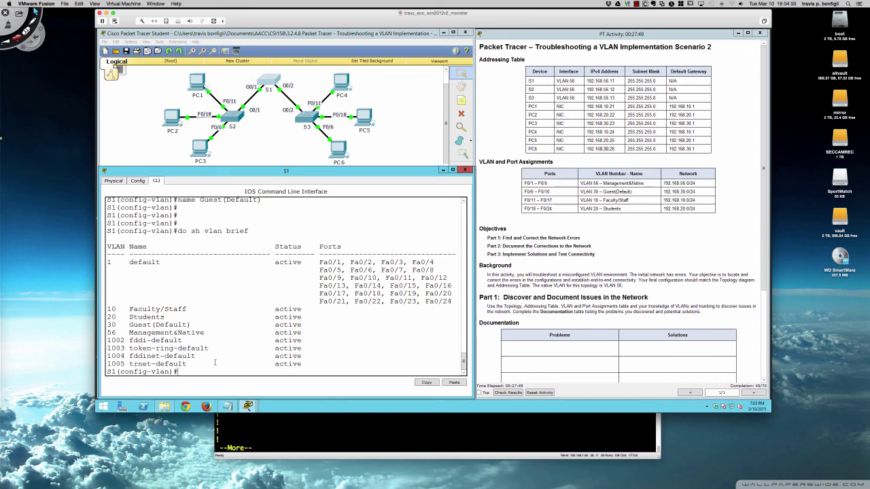
Step: Run 'do sh int trunk' to confirm the trunks forward VLANs 1, 10, 20 and 56
{"action": "type", "text": "do sh int trunk"}
{"action": "key", "text": "BackSpace"}
{"action": "key", "text": "BackSpace"}
{"action": "key", "text": "BackSpace"}
{"action": "key", "text": "Tab"}
{"action": "key", "text": "Return"}
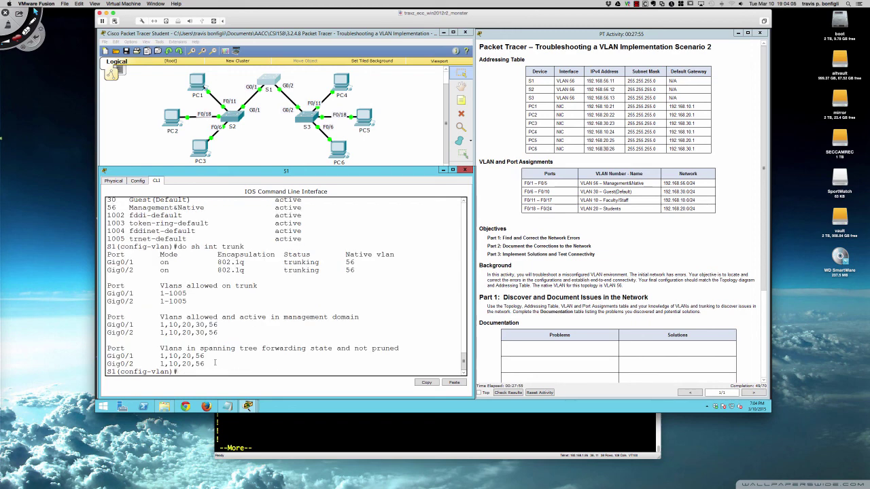
{"action": "left_click_drag", "start_coordinate": [206, 366], "coordinate": [106, 356]}
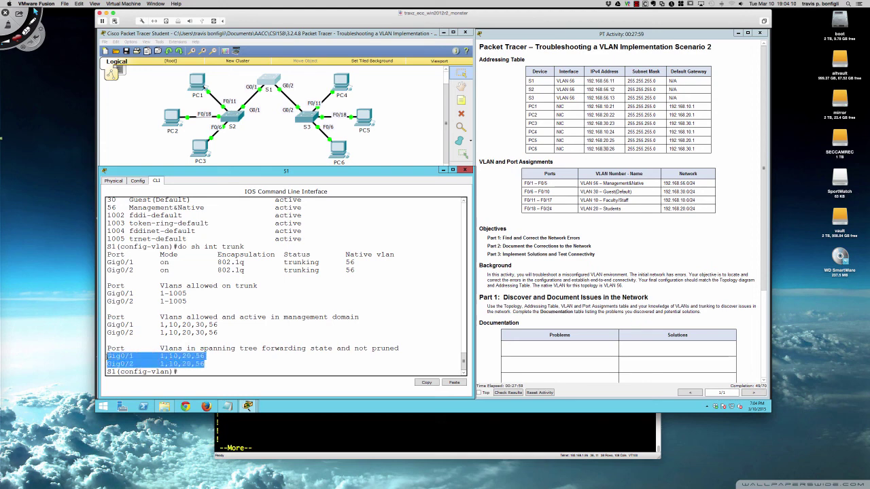
{"action": "left_click", "coordinate": [303, 338]}
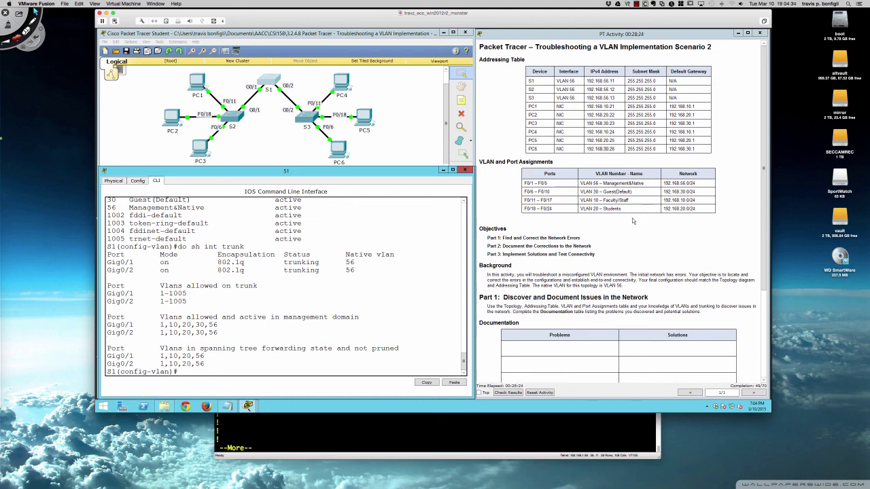
Step: Re-run 'do sh int trunk' on S1 to confirm VLAN 30 forwards on Gig0/1 and Gig0/2
{"action": "scroll", "coordinate": [632, 221], "scroll_direction": "down", "scroll_amount": 1}
{"action": "scroll", "coordinate": [632, 221], "scroll_direction": "up", "scroll_amount": 1}
{"action": "key", "text": "Up"}
{"action": "key", "text": "Return"}
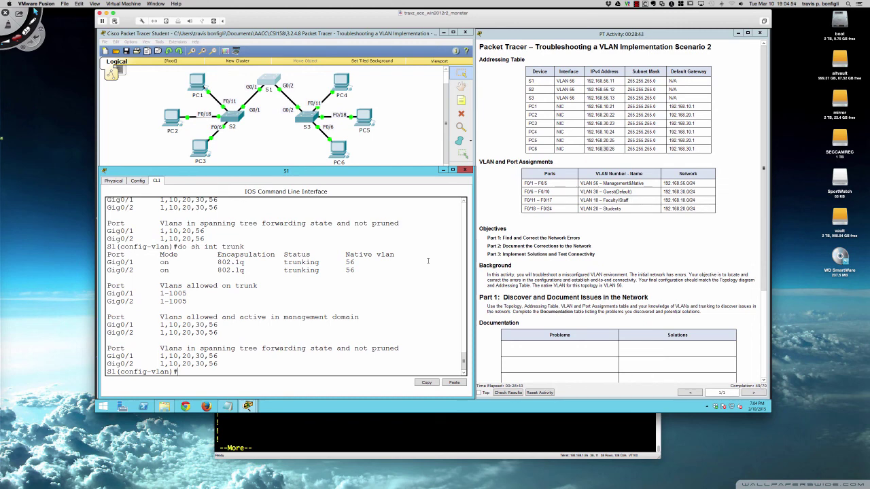
Step: Ping 192.168.10.24 from PC1 and 192.168.20.25 from PC2
{"action": "left_click", "coordinate": [197, 82]}
{"action": "key", "text": "Up"}
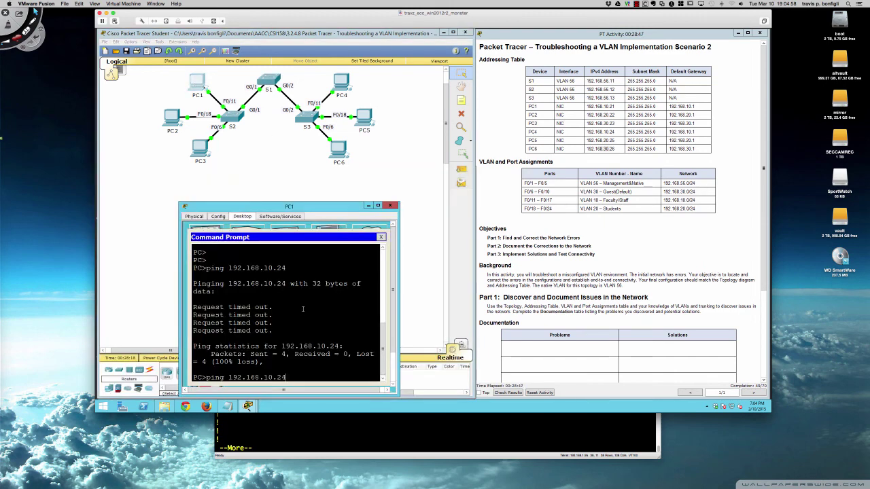
{"action": "key", "text": "Return"}
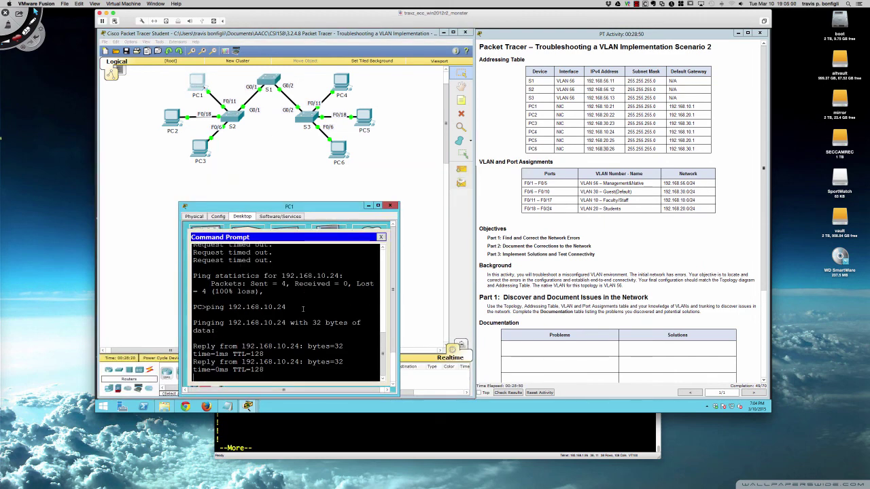
{"action": "left_click", "coordinate": [170, 118]}
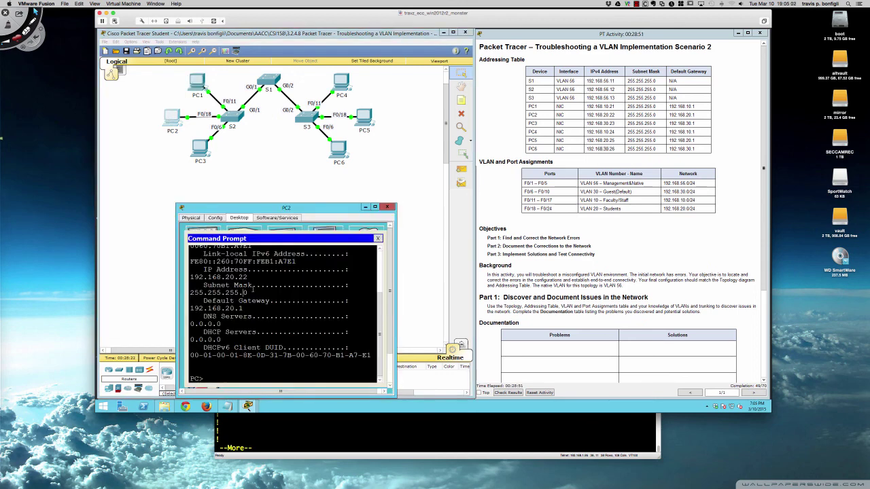
{"action": "key", "text": "Up"}
{"action": "key", "text": "BackSpace"}
{"action": "key", "text": "BackSpace"}
{"action": "key", "text": "BackSpace"}
{"action": "key", "text": "BackSpace"}
{"action": "key", "text": "BackSpace"}
{"action": "key", "text": "BackSpace"}
{"action": "key", "text": "BackSpace"}
{"action": "key", "text": "BackSpace"}
{"action": "key", "text": "BackSpace"}
{"action": "key", "text": "BackSpace"}
{"action": "key", "text": "BackSpace"}
{"action": "key", "text": "BackSpace"}
{"action": "key", "text": "BackSpace"}
{"action": "type", "text": "ping 192.168"}
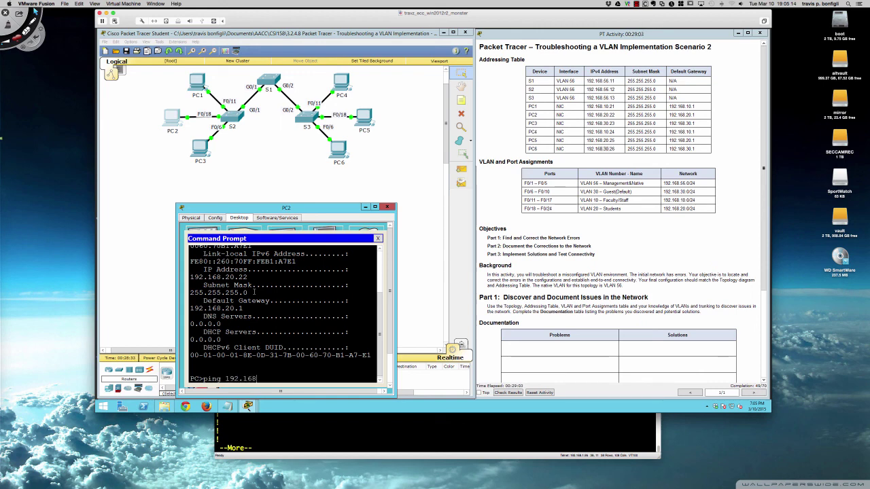
{"action": "type", "text": ".20.25"}
{"action": "key", "text": "Return"}
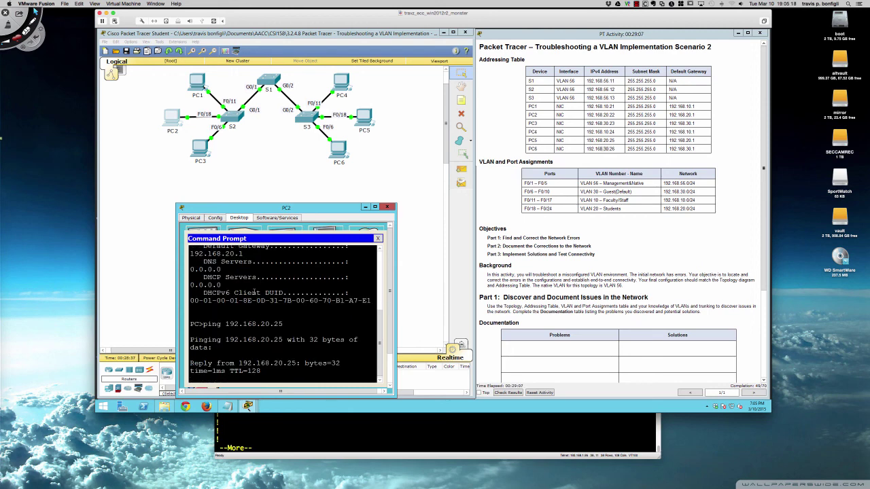
Step: Ping 192.168.30.26 from PC3, then bring up switch S2's command line
{"action": "left_click", "coordinate": [197, 155]}
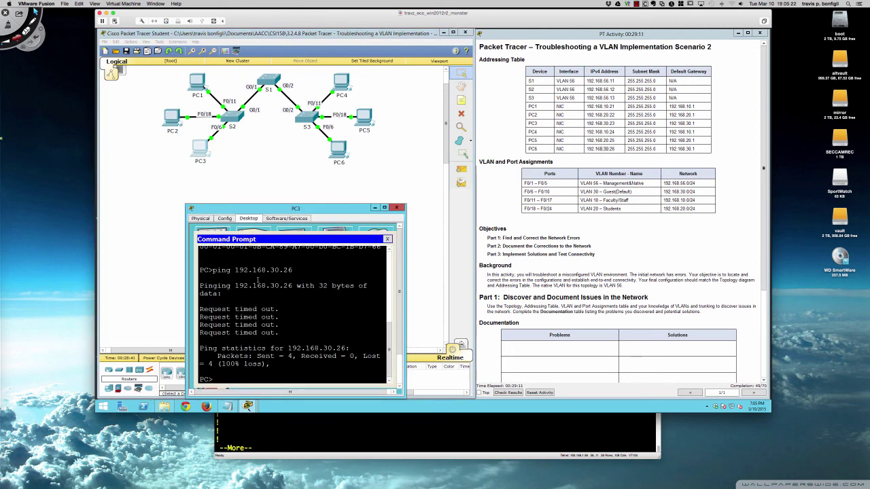
{"action": "key", "text": "Up"}
{"action": "key", "text": "Return"}
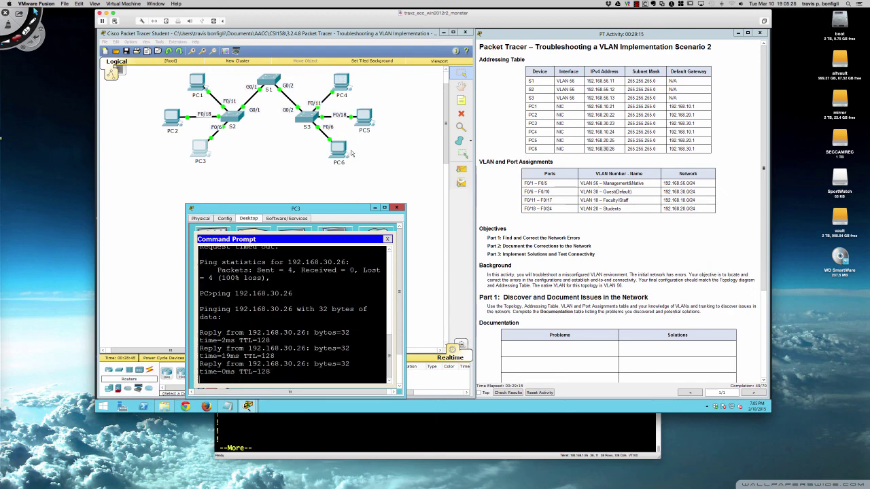
{"action": "left_click", "coordinate": [365, 196]}
{"action": "left_click", "coordinate": [235, 123]}
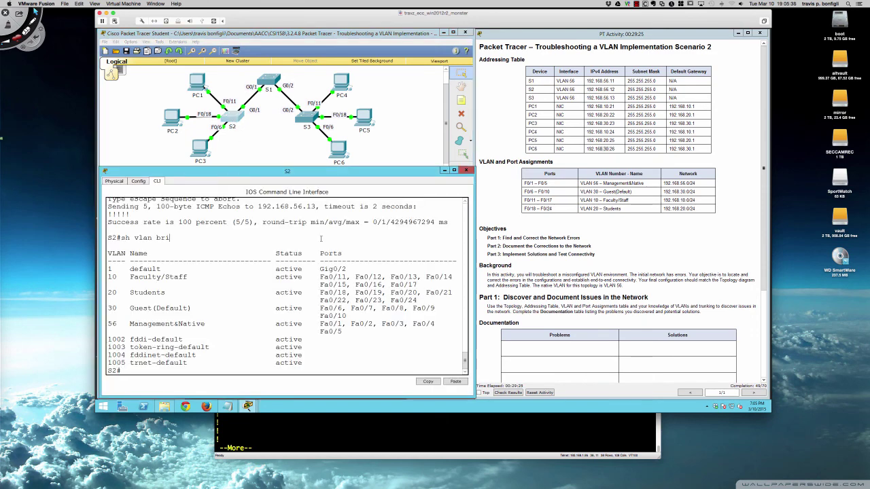
Step: Page through S2's running configuration with 'sh ru'
{"action": "key", "text": "Return"}
{"action": "key", "text": "Return"}
{"action": "key", "text": "Return"}
{"action": "key", "text": "Return"}
{"action": "key", "text": "Return"}
{"action": "key", "text": "Return"}
{"action": "key", "text": "Return"}
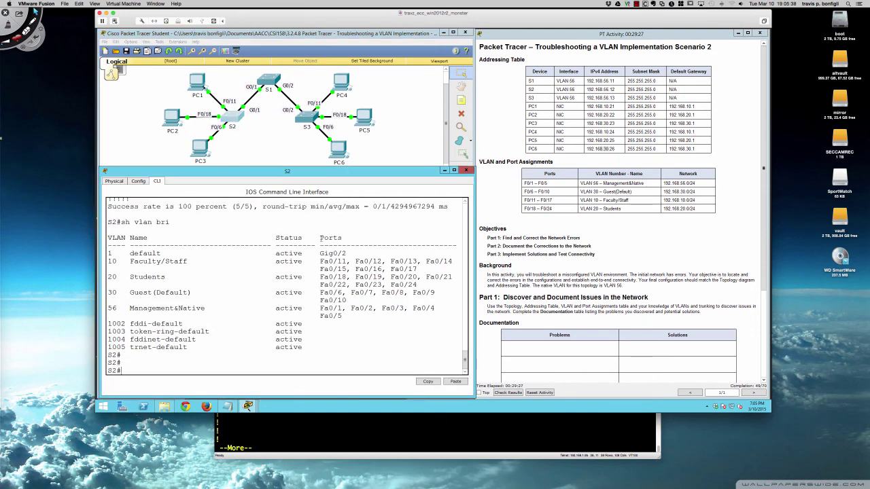
{"action": "type", "text": "sh ru"}
{"action": "key", "text": "Return"}
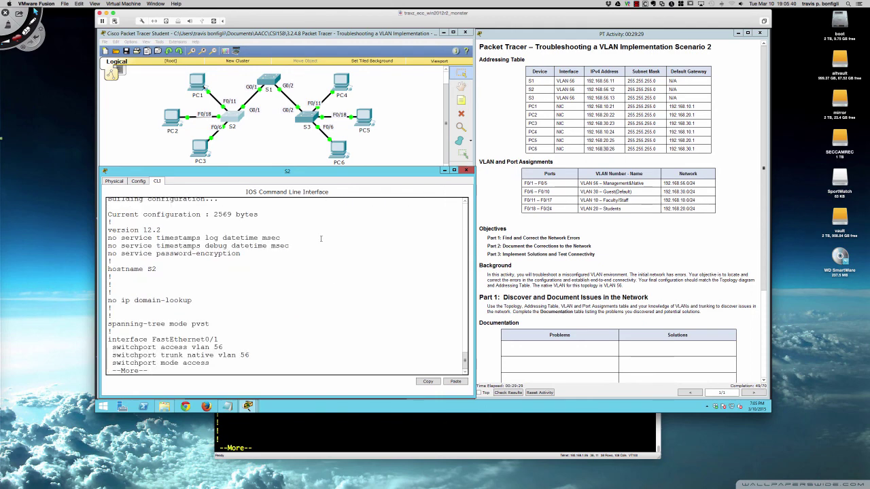
{"action": "key", "text": "space"}
{"action": "key", "text": "space"}
{"action": "key", "text": "space"}
{"action": "key", "text": "space"}
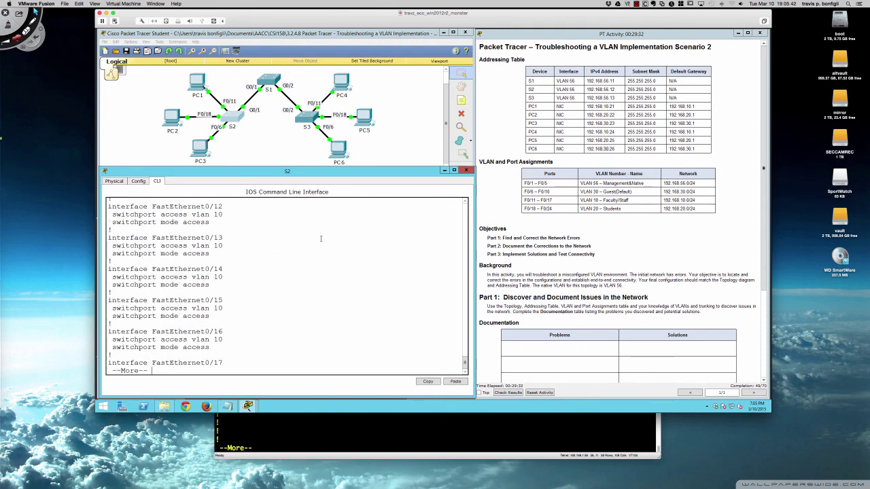
{"action": "key", "text": "space"}
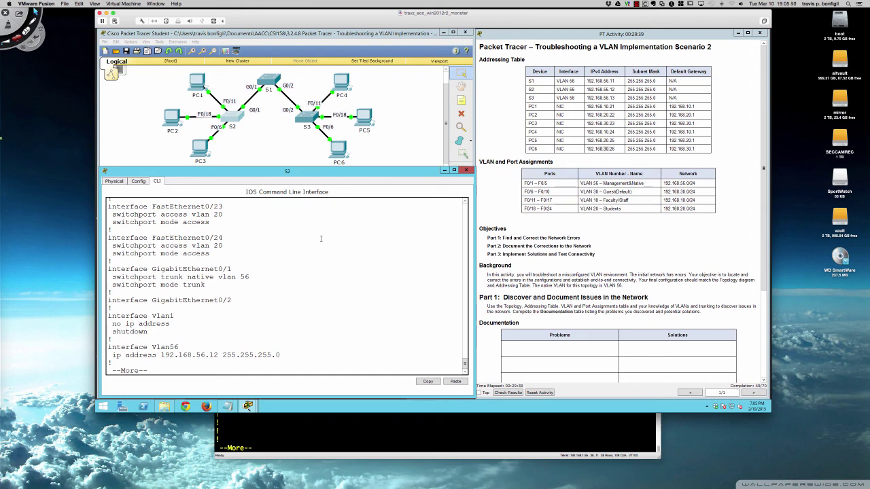
{"action": "key", "text": "space"}
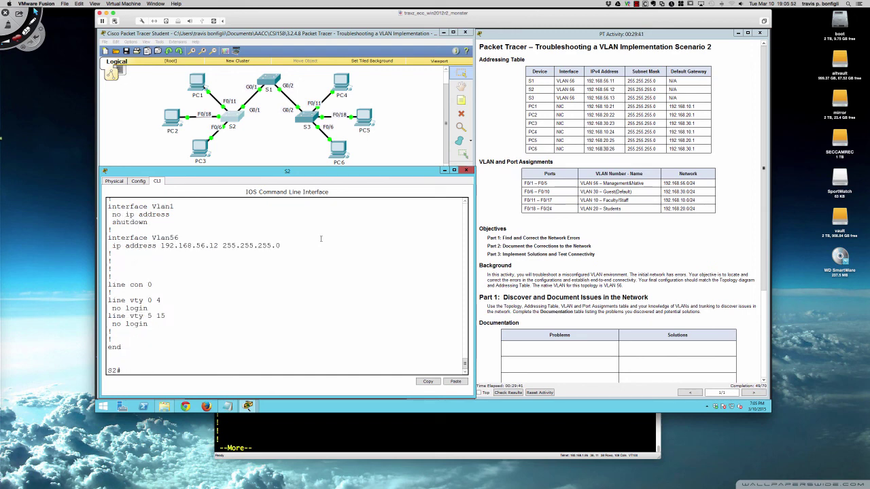
Step: Create interface Vlan10 on S2, then delete it with 'no int vlan 10' and return to S1
{"action": "type", "text": "conf t"}
{"action": "key", "text": "Return"}
{"action": "type", "text": "int "}
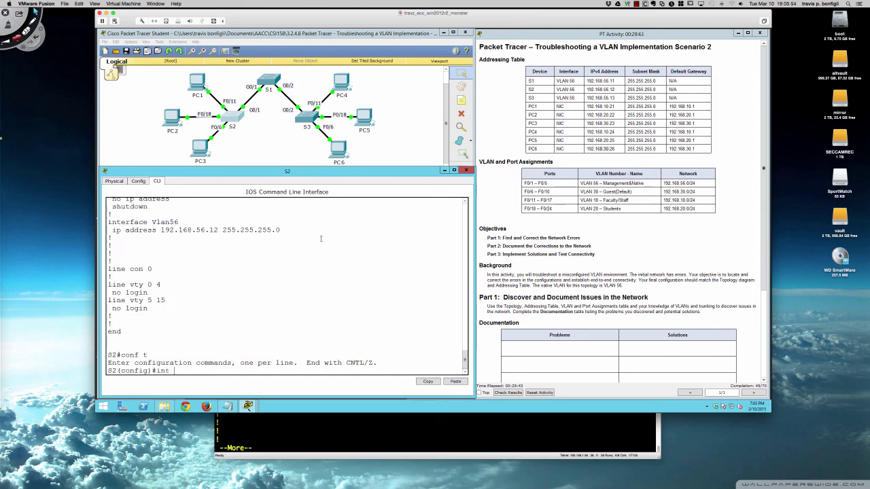
{"action": "type", "text": "vlan 10"}
{"action": "key", "text": "Return"}
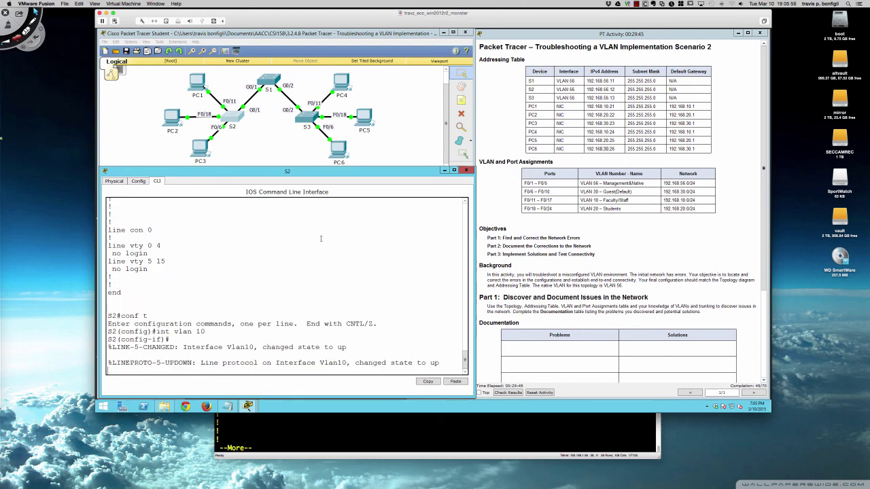
{"action": "key", "text": "Return"}
{"action": "key", "text": "Return"}
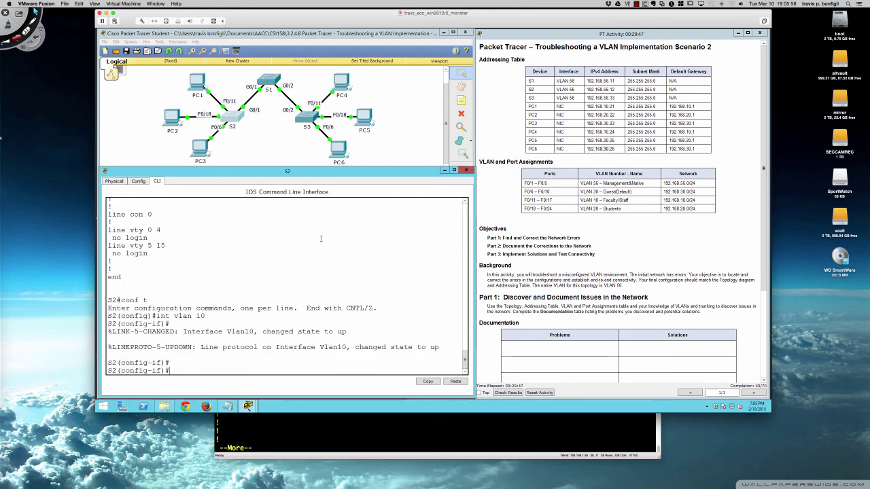
{"action": "type", "text": "ip"}
{"action": "key", "text": "BackSpace"}
{"action": "key", "text": "BackSpace"}
{"action": "key", "text": "BackSpace"}
{"action": "type", "text": "exit"}
{"action": "key", "text": "Return"}
{"action": "type", "text": "no int vlan 10"}
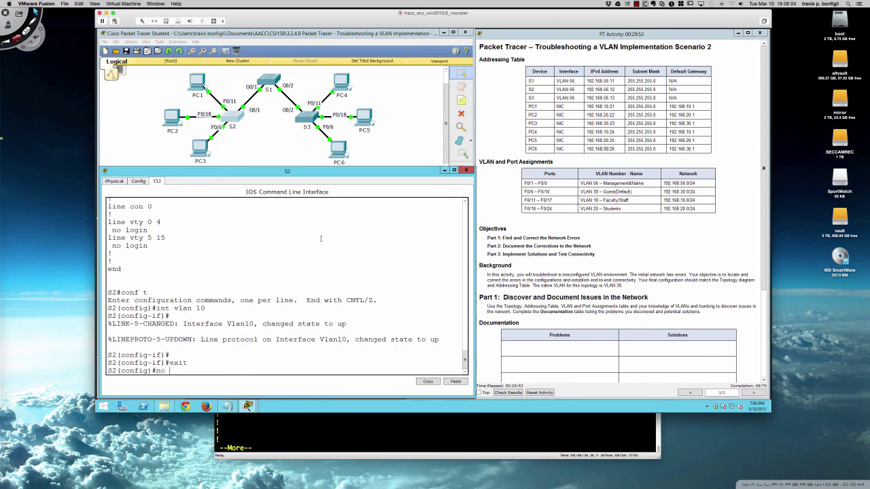
{"action": "key", "text": "Return"}
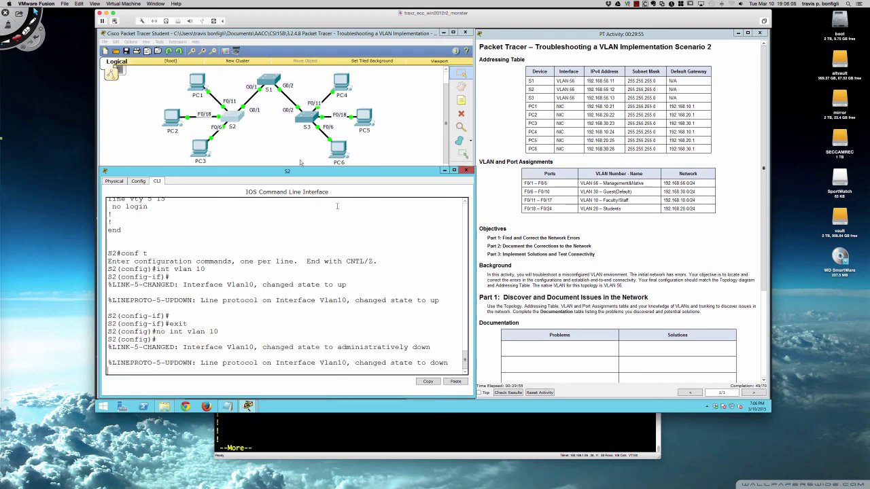
{"action": "left_click", "coordinate": [268, 80]}
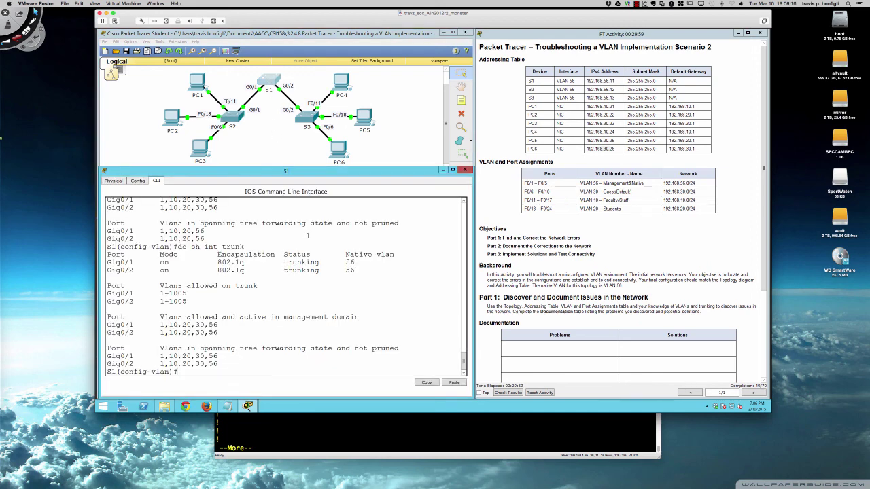
Step: List S1's running config with 'do sh run', showing native VLAN 56 trunks and Vlan56 at 192.168.56.11
{"action": "type", "text": "sh run"}
{"action": "key", "text": "Return"}
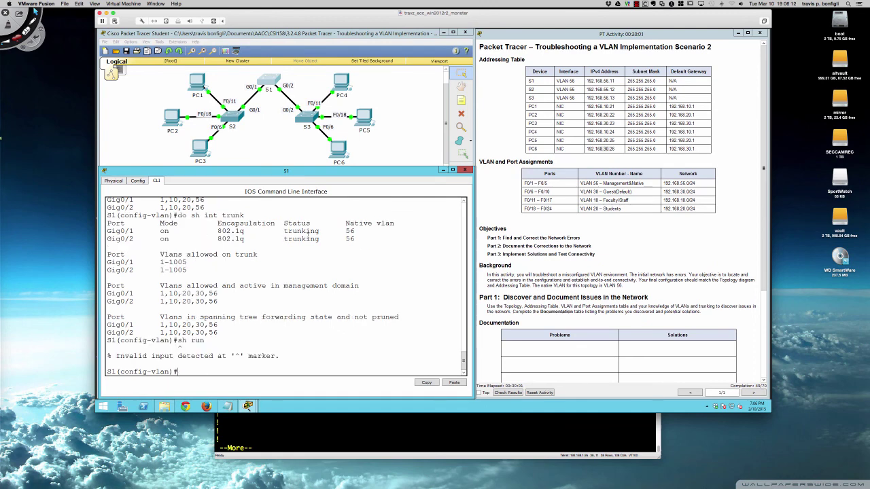
{"action": "type", "text": "do sh run"}
{"action": "key", "text": "Return"}
{"action": "key", "text": "space"}
{"action": "key", "text": "space"}
{"action": "key", "text": "space"}
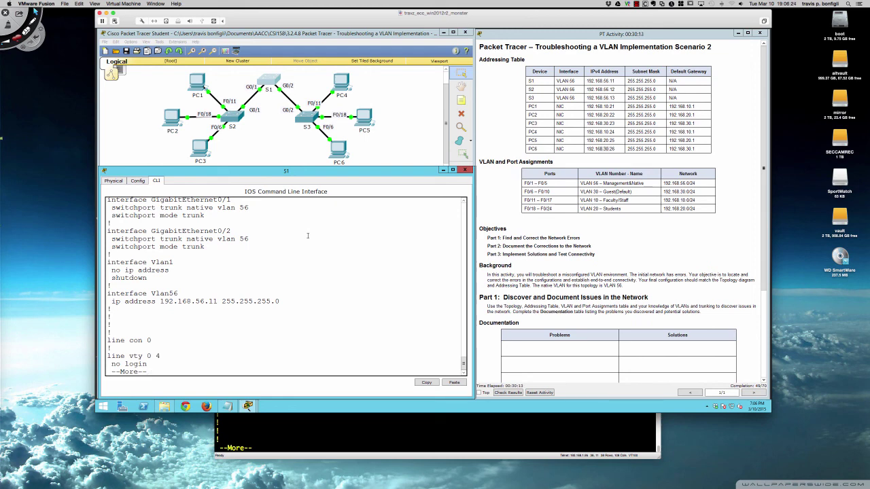
{"action": "key", "text": "q"}
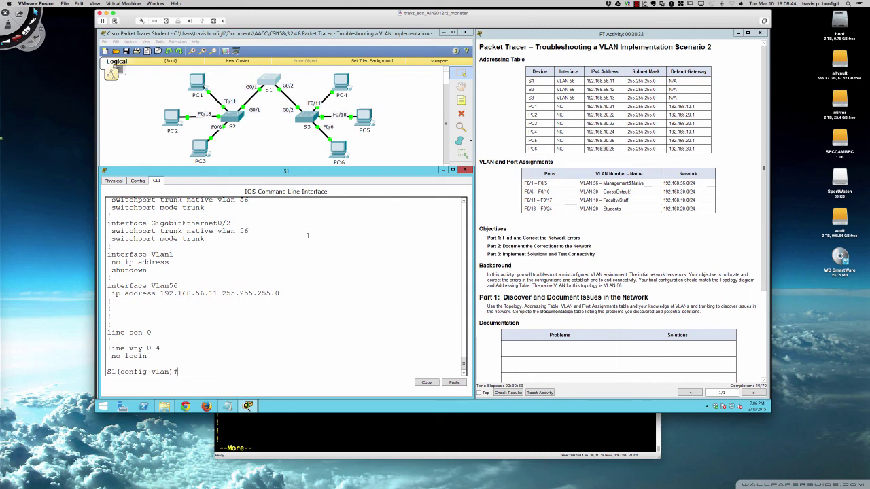
Step: Review the IP configuration of PC3, PC2 and PC1
{"action": "left_click", "coordinate": [197, 148]}
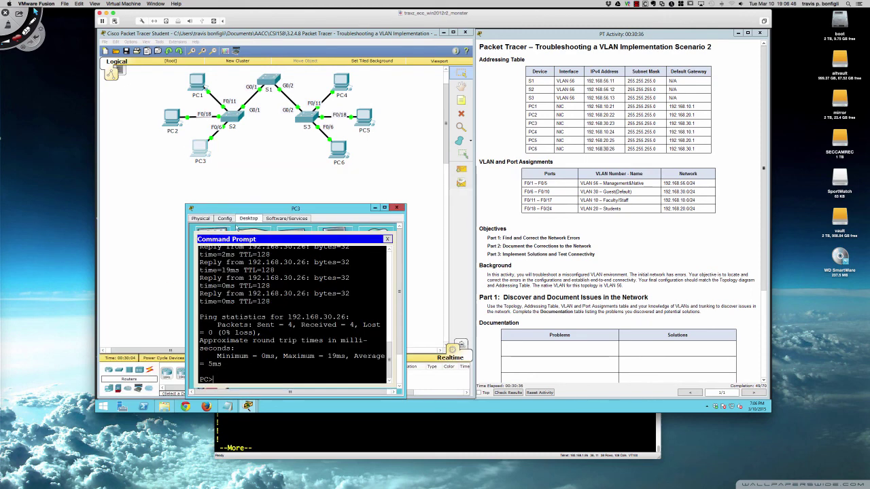
{"action": "left_click", "coordinate": [388, 241]}
{"action": "left_click", "coordinate": [211, 235]}
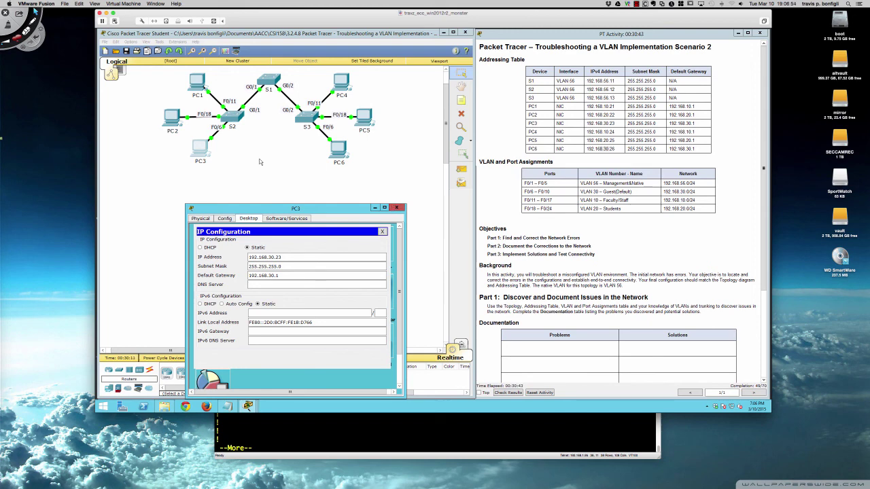
{"action": "left_click", "coordinate": [167, 114]}
{"action": "left_click", "coordinate": [377, 241]}
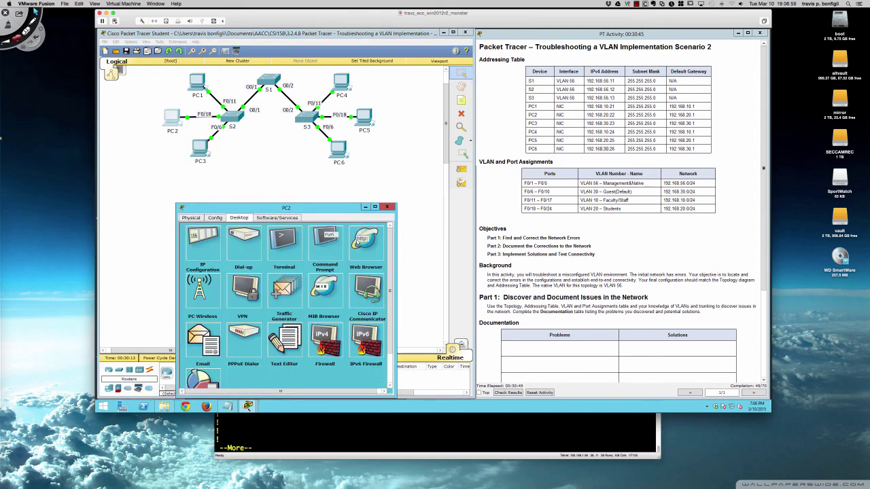
{"action": "left_click", "coordinate": [211, 235]}
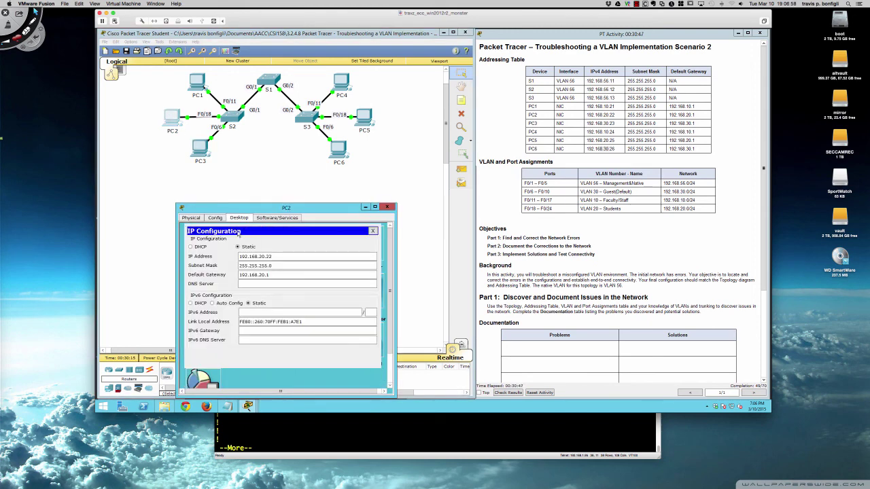
{"action": "left_click", "coordinate": [200, 88]}
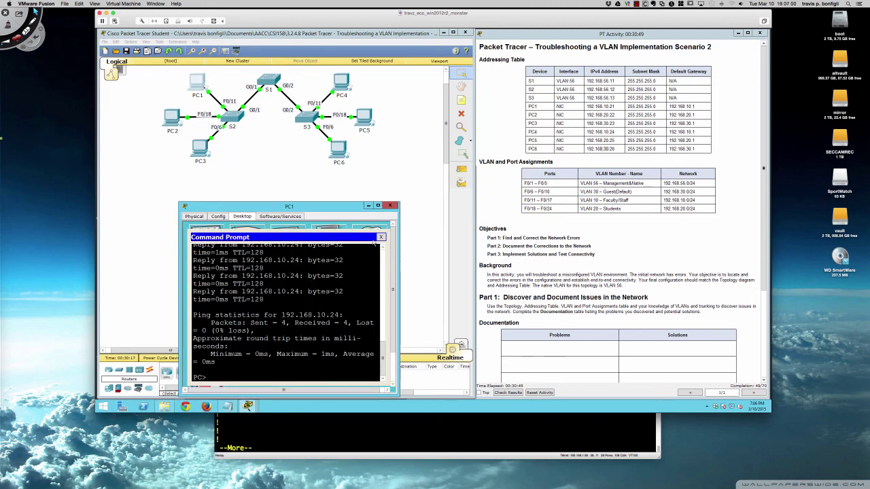
{"action": "left_click", "coordinate": [380, 236]}
{"action": "left_click", "coordinate": [211, 238]}
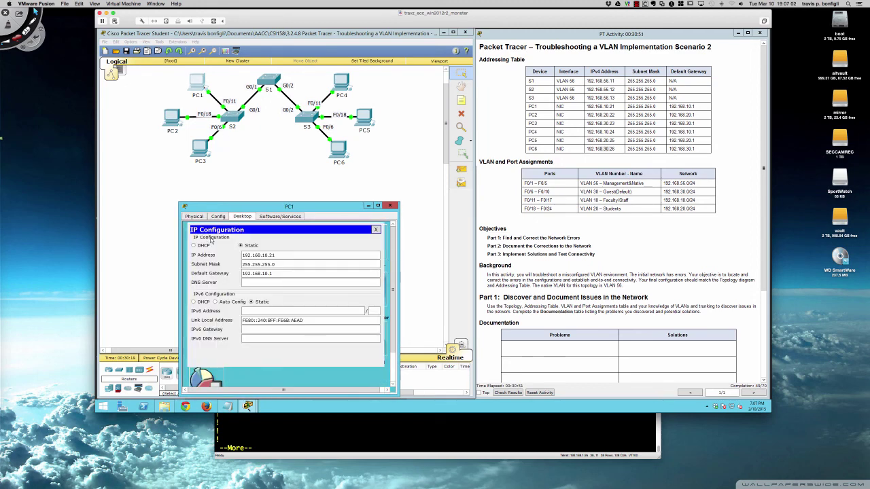
Step: Review the IP configuration of PC4, PC5 and PC6, closing their windows
{"action": "left_click", "coordinate": [339, 83]}
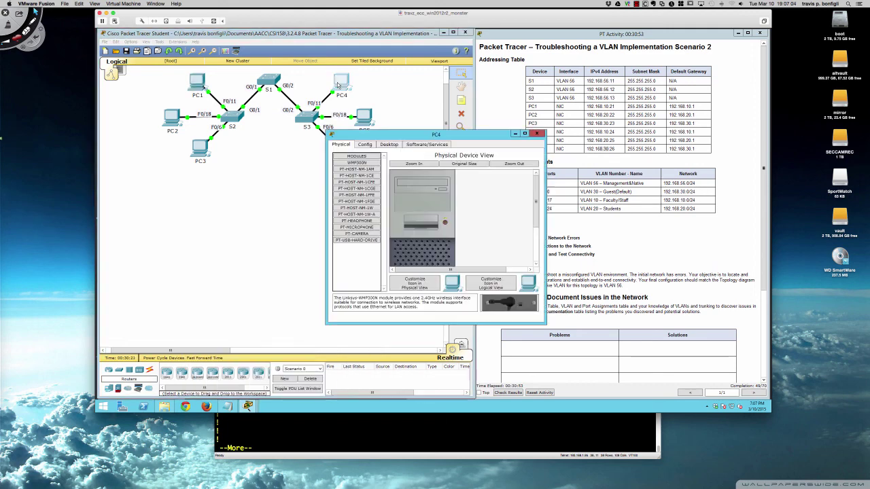
{"action": "left_click", "coordinate": [389, 144]}
{"action": "left_click_drag", "start_coordinate": [403, 138], "coordinate": [266, 207]}
{"action": "left_click", "coordinate": [229, 233]}
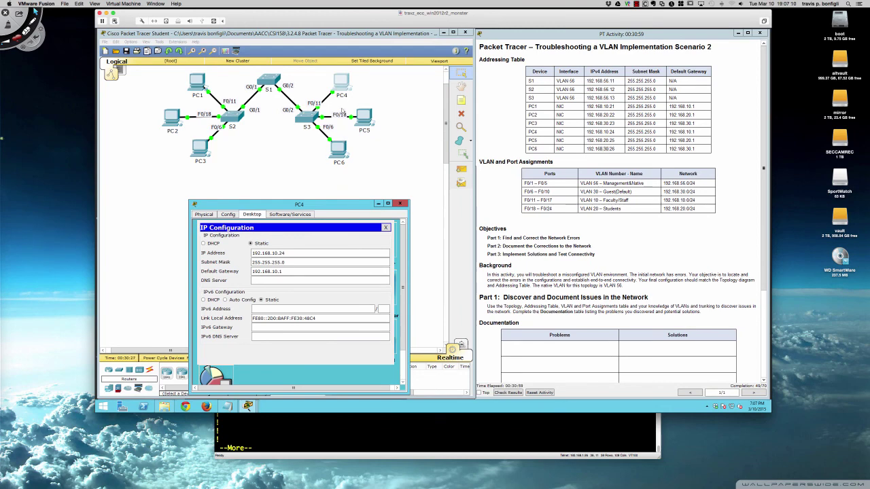
{"action": "left_click", "coordinate": [365, 118]}
{"action": "left_click_drag", "start_coordinate": [406, 138], "coordinate": [259, 212]}
{"action": "left_click", "coordinate": [242, 222]}
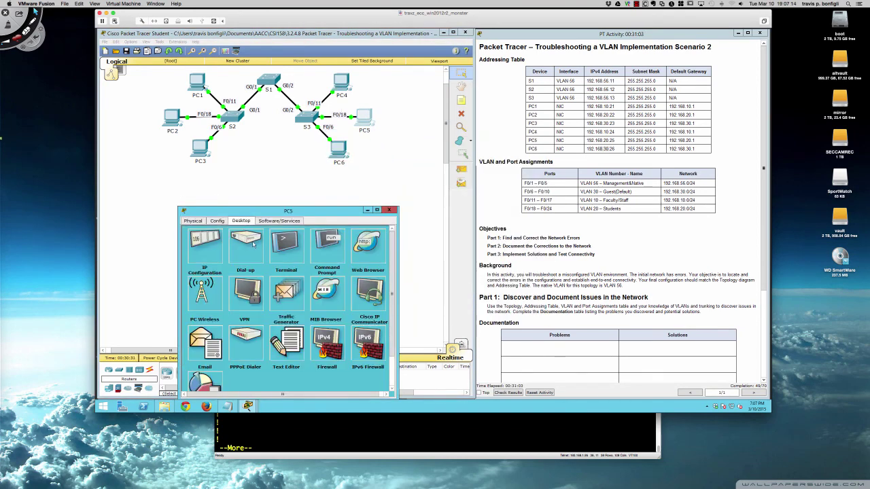
{"action": "left_click", "coordinate": [207, 249]}
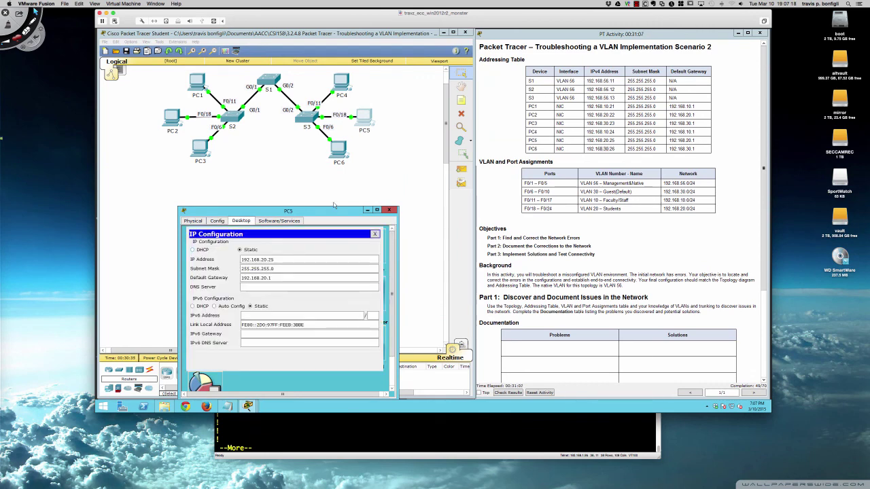
{"action": "left_click", "coordinate": [340, 154]}
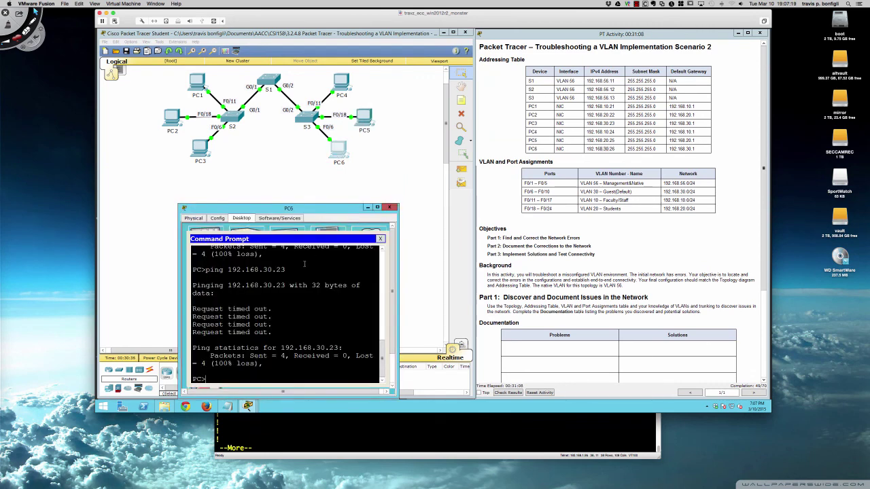
{"action": "left_click", "coordinate": [379, 239]}
{"action": "left_click", "coordinate": [215, 245]}
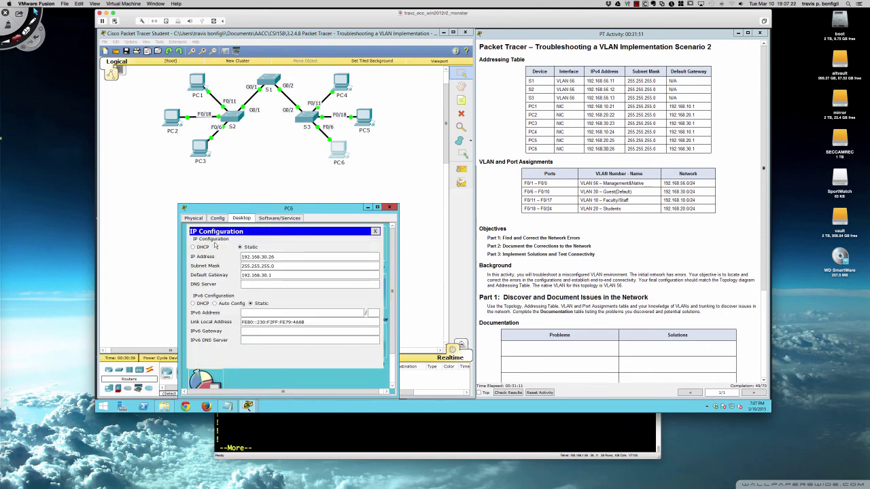
{"action": "left_click", "coordinate": [367, 208]}
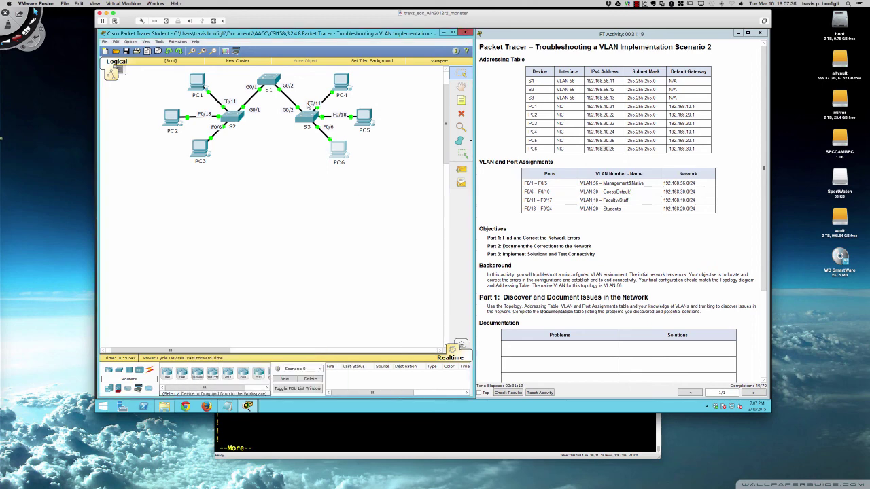
Step: On S1, give interface Vlan10 the address 192.168.10.1 255.255.255.0
{"action": "left_click", "coordinate": [264, 81]}
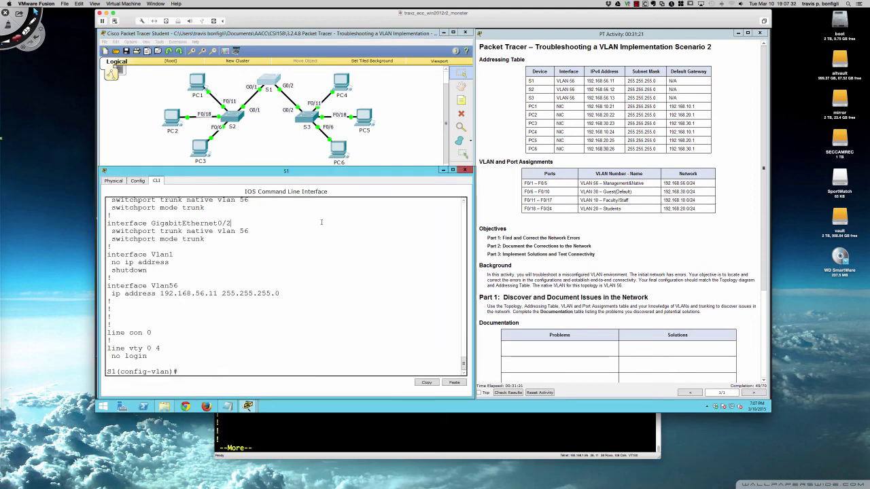
{"action": "key", "text": "Return"}
{"action": "key", "text": "Return"}
{"action": "type", "text": "exit"}
{"action": "key", "text": "Return"}
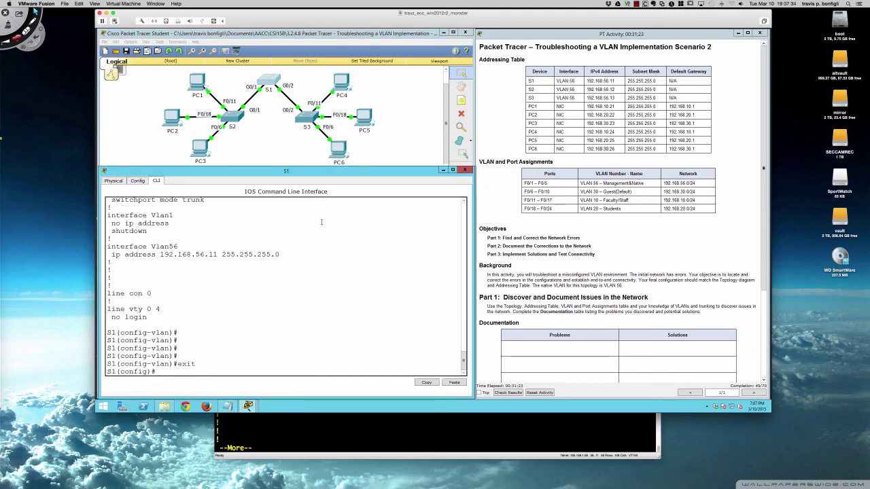
{"action": "type", "text": "int vlan 10"}
{"action": "key", "text": "Return"}
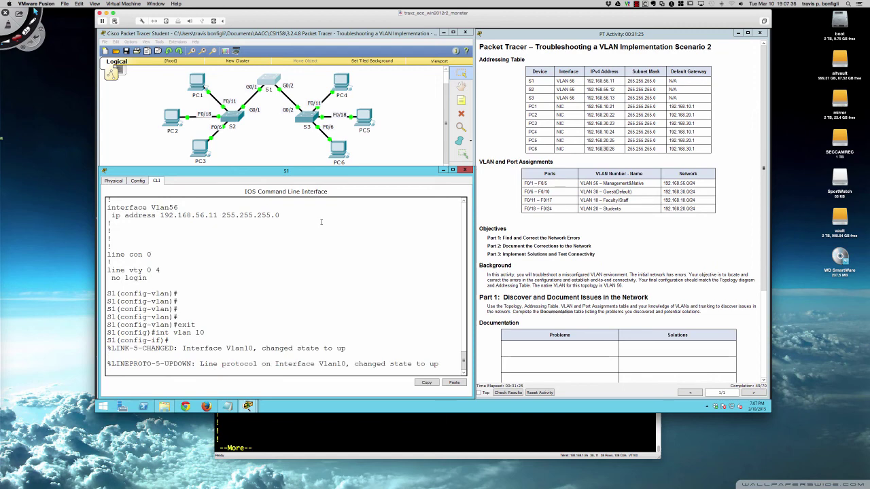
{"action": "key", "text": "Return"}
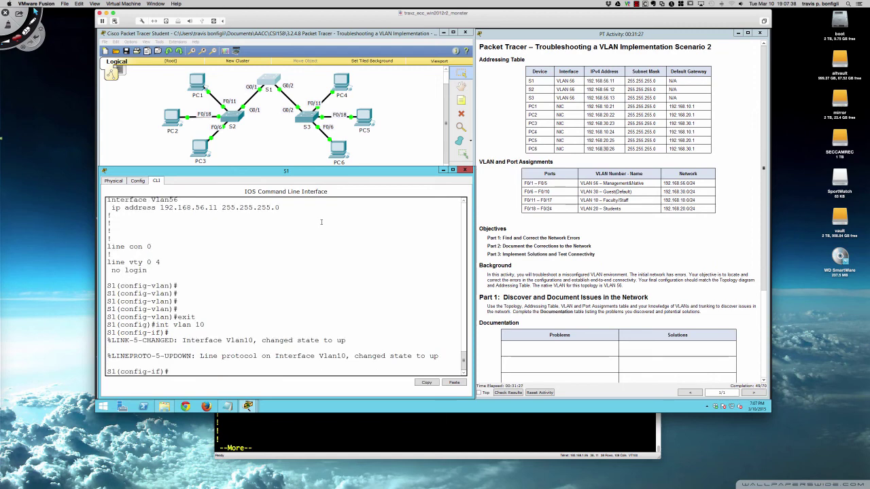
{"action": "type", "text": "ip add 192.168"}
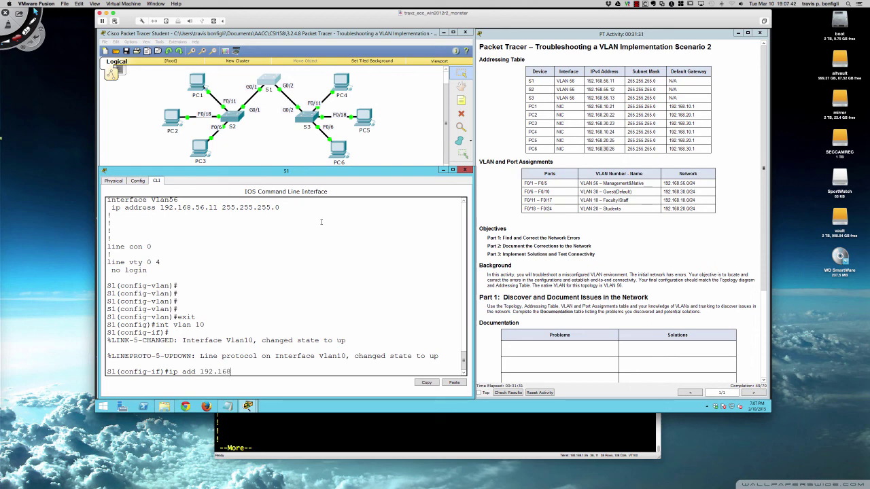
{"action": "type", "text": ".10.1 255.255.255.0"}
{"action": "key", "text": "Return"}
{"action": "key", "text": "Return"}
{"action": "key", "text": "Return"}
{"action": "key", "text": "Return"}
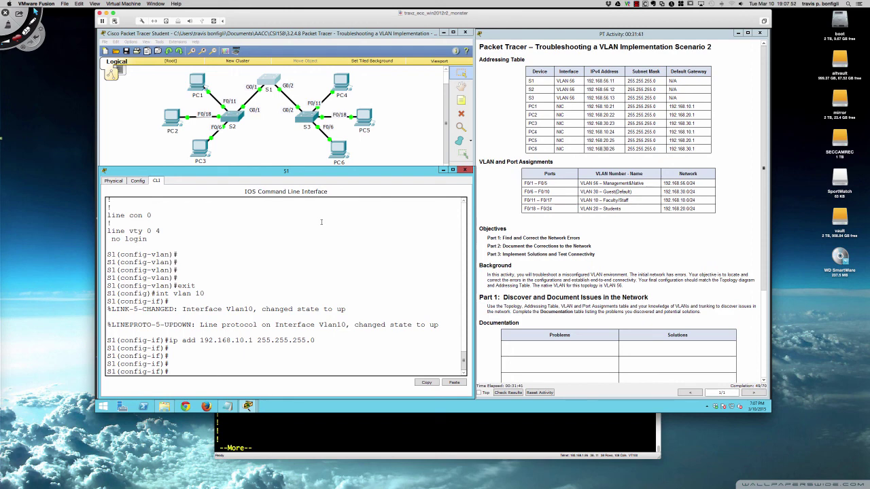
Step: Delete S1's Vlan10 interface again with 'no int vlan 10'
{"action": "type", "text": "exit"}
{"action": "key", "text": "Return"}
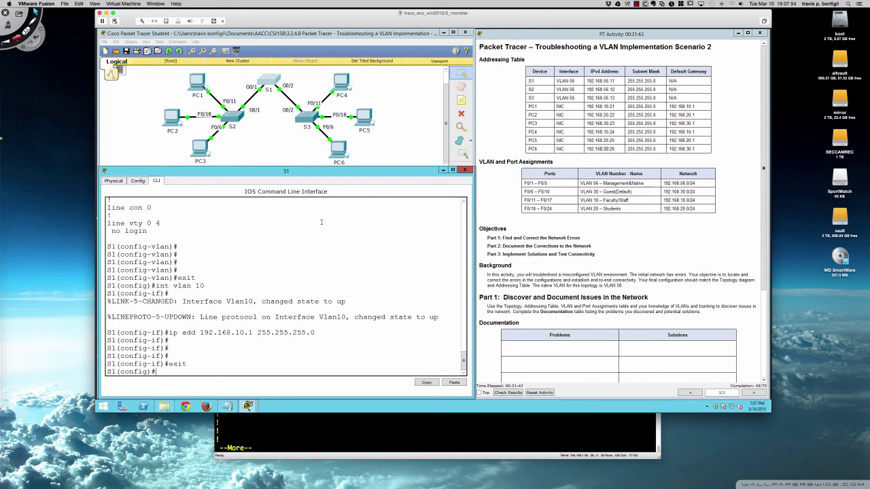
{"action": "key", "text": "Return"}
{"action": "key", "text": "Return"}
{"action": "key", "text": "Return"}
{"action": "key", "text": "Return"}
{"action": "key", "text": "Return"}
{"action": "type", "text": "no int vlan"}
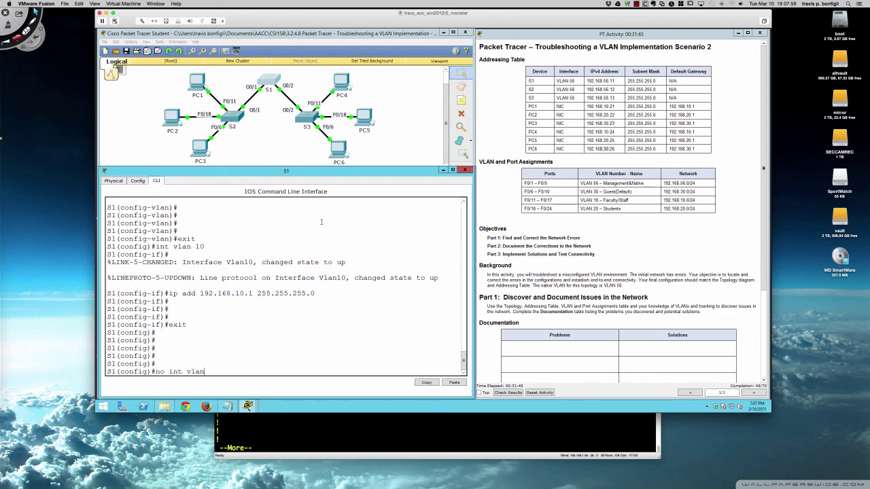
{"action": "type", "text": " 10"}
{"action": "key", "text": "Return"}
{"action": "key", "text": "Return"}
{"action": "key", "text": "Return"}
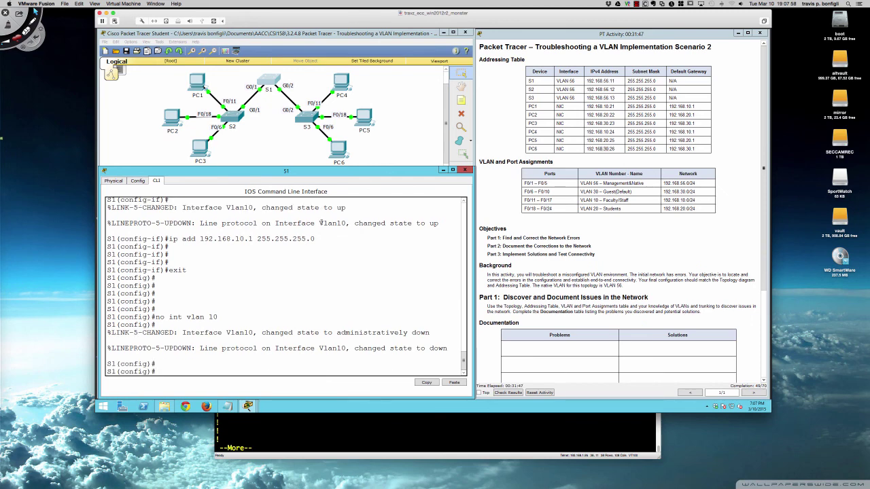
{"action": "scroll", "coordinate": [568, 220], "scroll_direction": "down", "scroll_amount": 3}
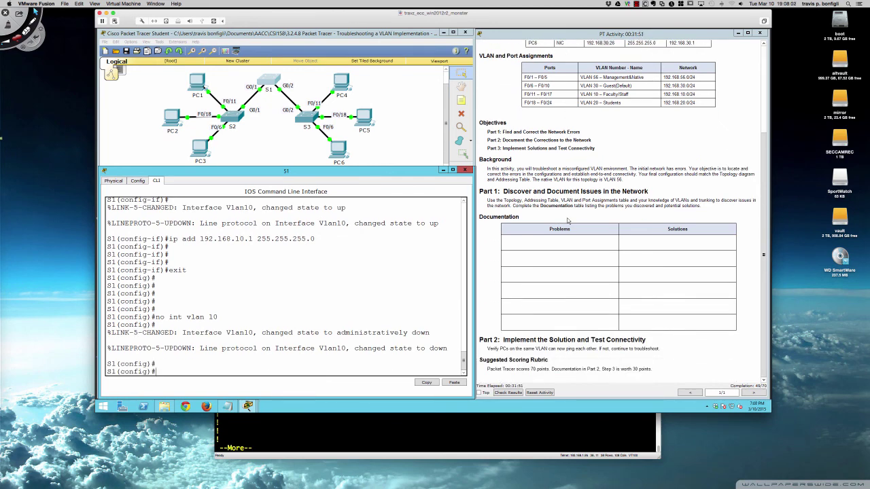
Step: Check the activity results (incomplete, 49/70), close S1's and the results windows, and move the instructions
{"action": "left_click", "coordinate": [516, 393]}
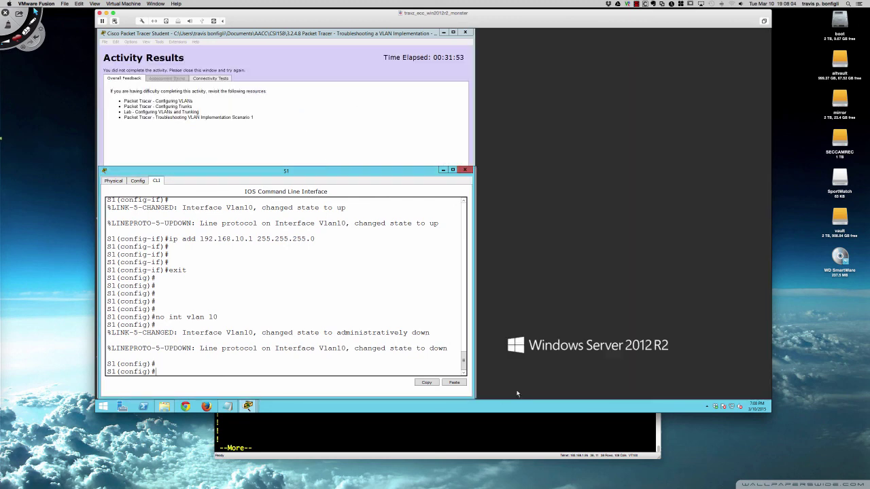
{"action": "left_click", "coordinate": [465, 169]}
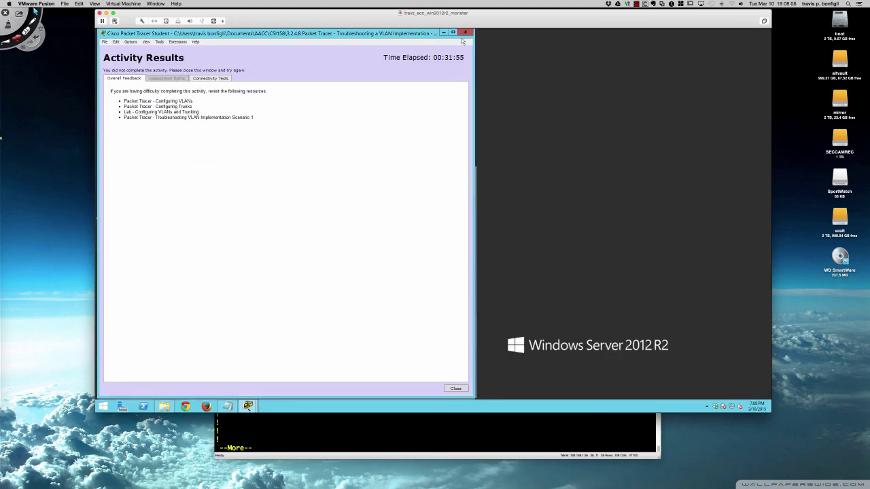
{"action": "left_click", "coordinate": [464, 31]}
{"action": "left_click_drag", "start_coordinate": [483, 49], "coordinate": [670, 36]}
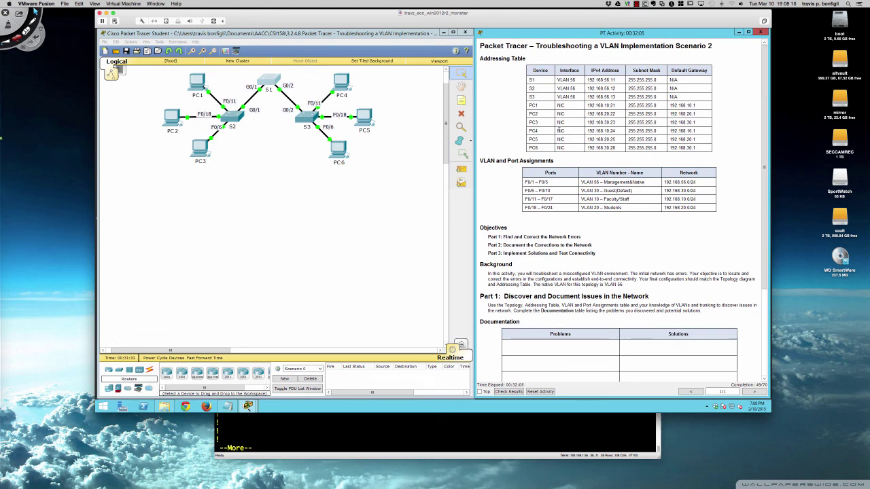
{"action": "scroll", "coordinate": [559, 129], "scroll_direction": "down", "scroll_amount": 2}
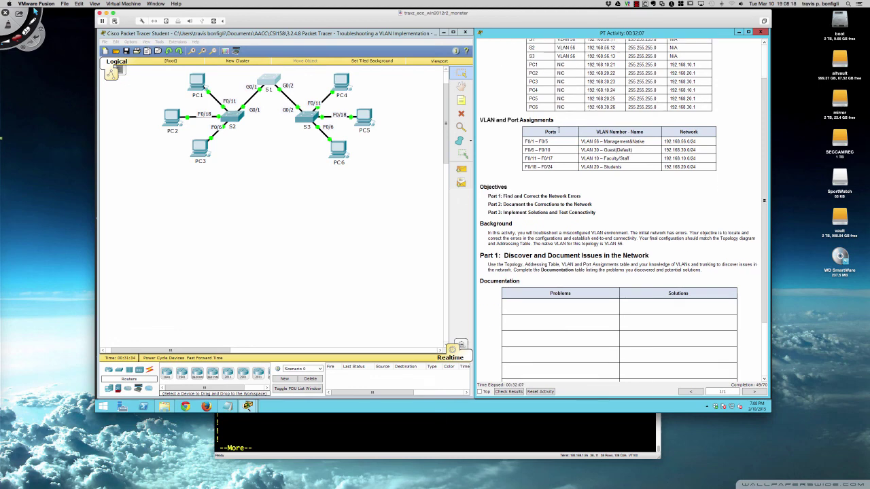
{"action": "scroll", "coordinate": [559, 130], "scroll_direction": "down", "scroll_amount": 2}
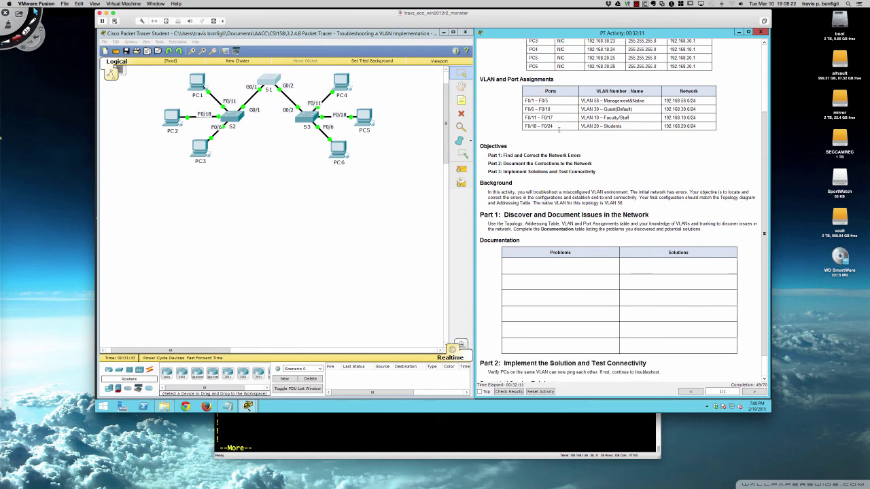
{"action": "scroll", "coordinate": [558, 129], "scroll_direction": "down", "scroll_amount": 1}
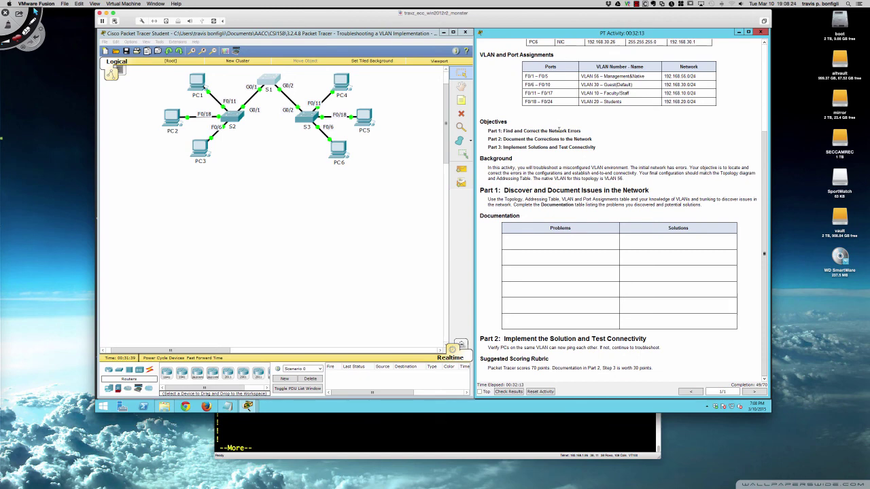
{"action": "scroll", "coordinate": [559, 129], "scroll_direction": "up", "scroll_amount": 4}
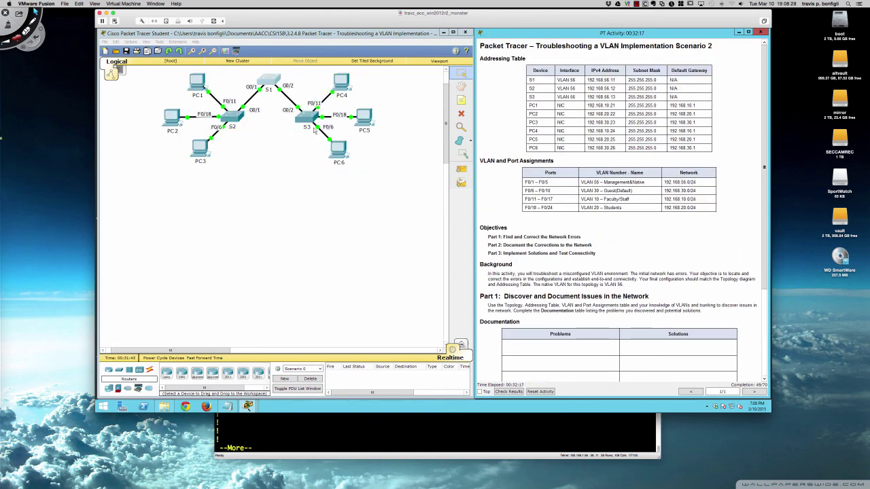
{"action": "left_click", "coordinate": [322, 120]}
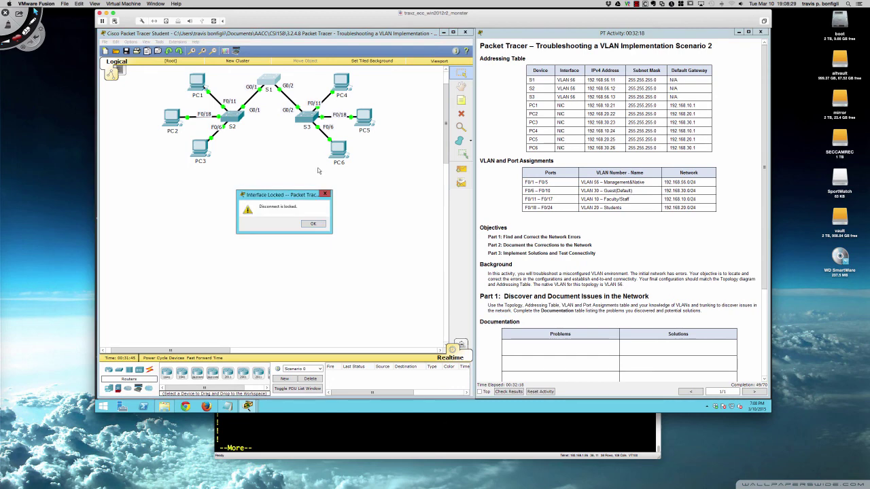
{"action": "left_click", "coordinate": [317, 223]}
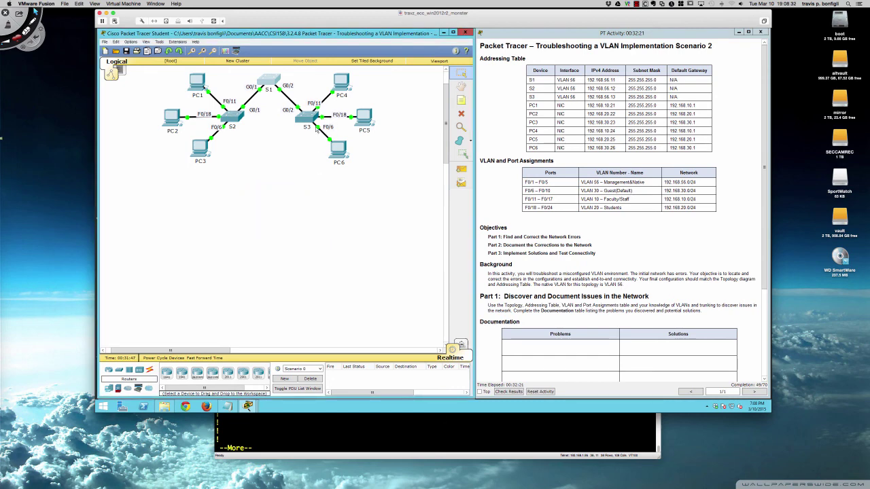
{"action": "left_click", "coordinate": [318, 131]}
{"action": "left_click", "coordinate": [315, 227]}
{"action": "left_click", "coordinate": [316, 110]}
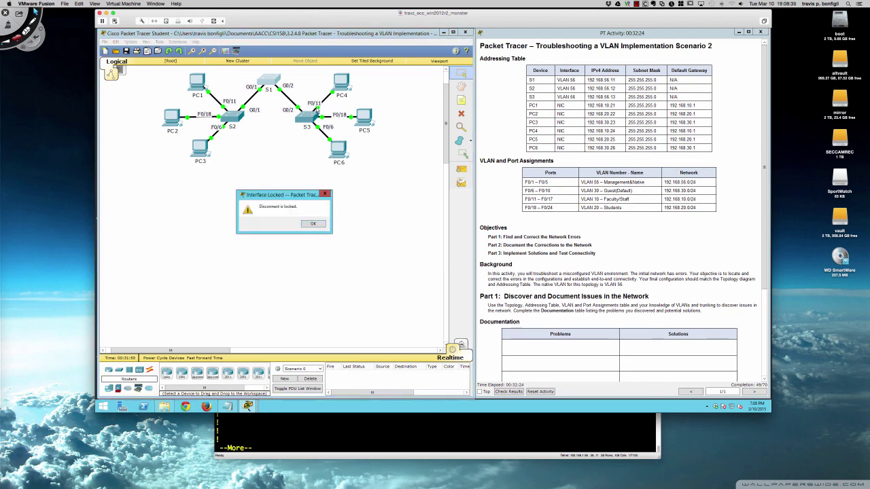
{"action": "left_click", "coordinate": [314, 223]}
{"action": "left_click", "coordinate": [224, 109]}
{"action": "left_click", "coordinate": [317, 228]}
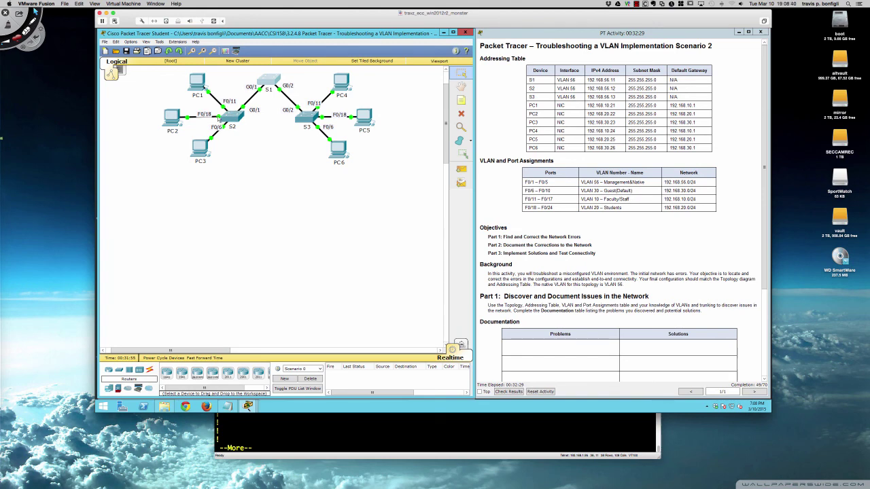
{"action": "left_click", "coordinate": [220, 123]}
{"action": "left_click", "coordinate": [305, 224]}
{"action": "left_click", "coordinate": [225, 127]}
{"action": "left_click", "coordinate": [310, 224]}
Step: List S3's VLANs and port assignments with 'sh vlan bri'
{"action": "left_click", "coordinate": [306, 115]}
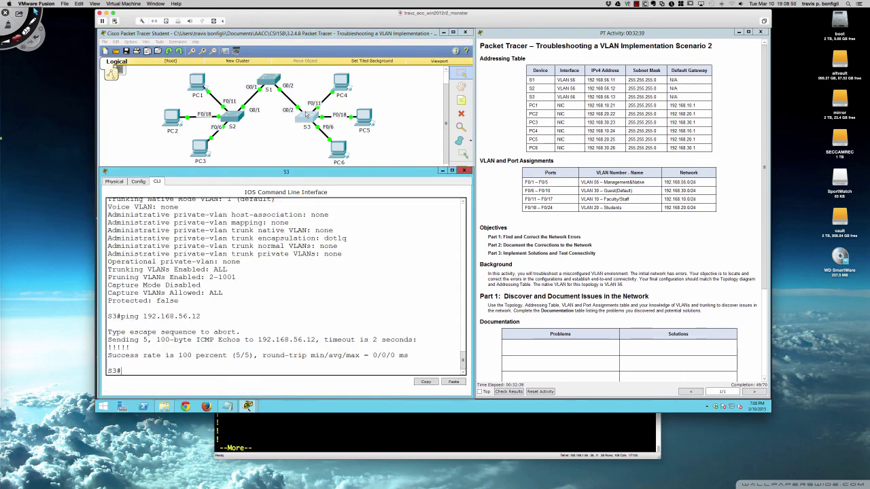
{"action": "key", "text": "Return"}
{"action": "key", "text": "Return"}
{"action": "key", "text": "Return"}
{"action": "key", "text": "Return"}
{"action": "type", "text": "sh vlan bri"}
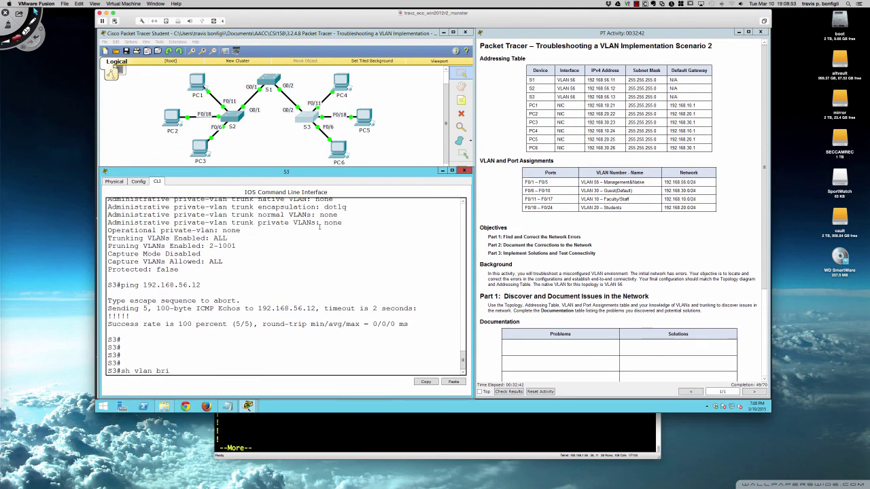
{"action": "key", "text": "Return"}
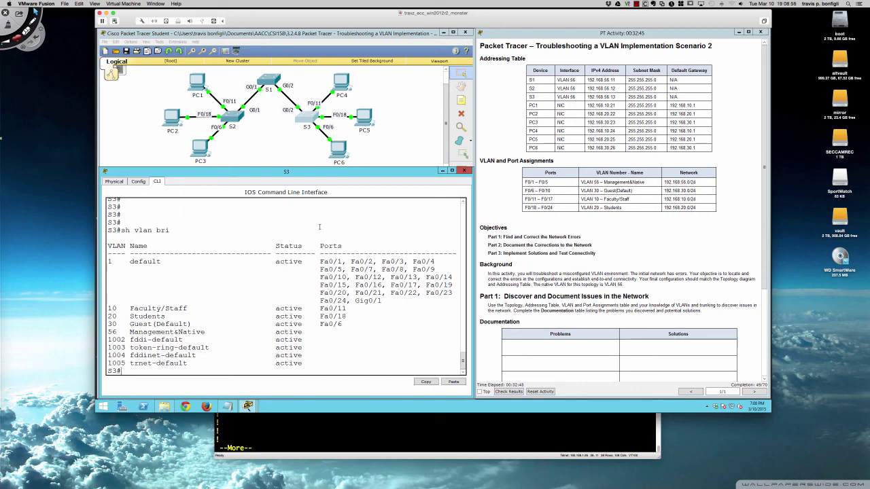
Step: List S1's VLANs with 'do sh vlan bri', showing every access port still in VLAN 1
{"action": "left_click", "coordinate": [266, 82]}
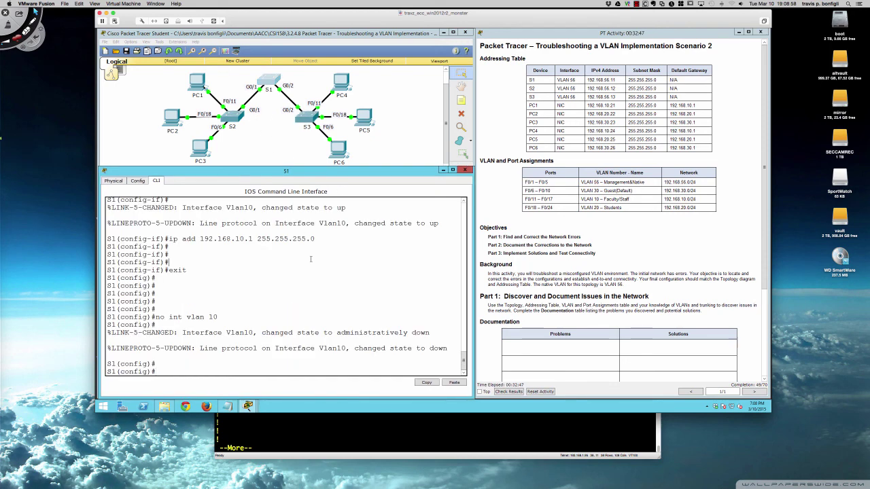
{"action": "key", "text": "Return"}
{"action": "key", "text": "Return"}
{"action": "key", "text": "Return"}
{"action": "type", "text": "do sh vlan"}
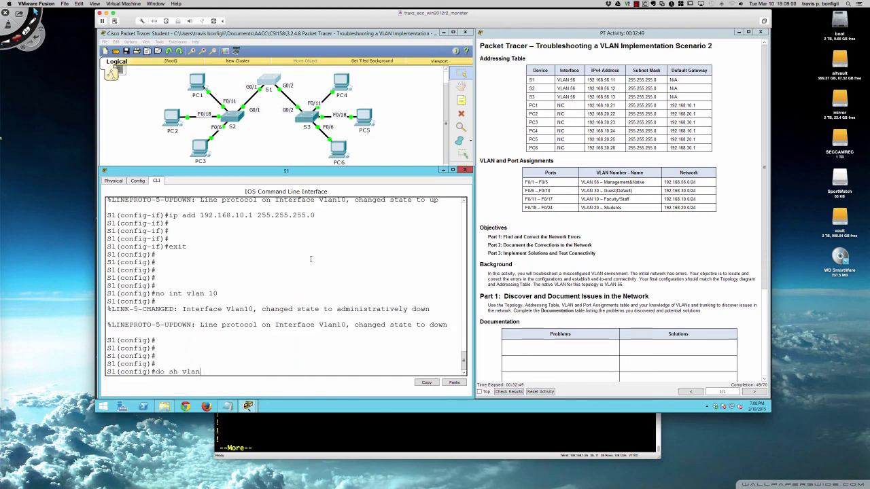
{"action": "type", "text": " bri"}
{"action": "key", "text": "Return"}
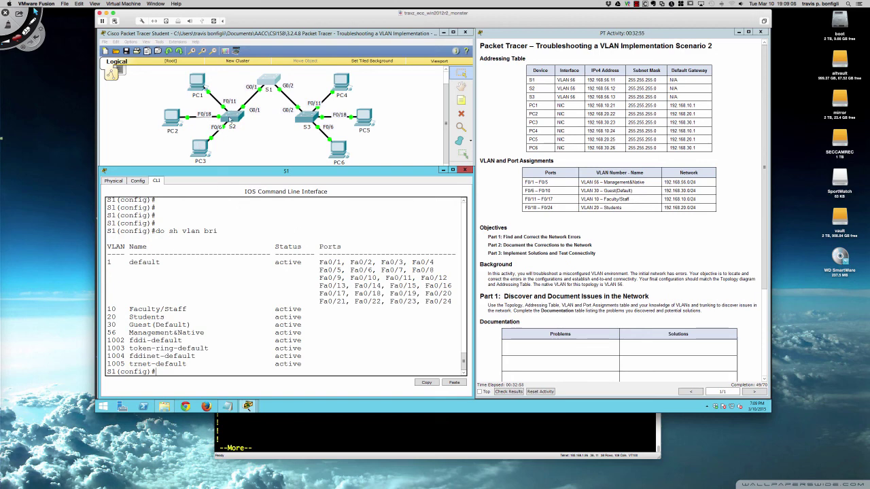
{"action": "left_click", "coordinate": [230, 119]}
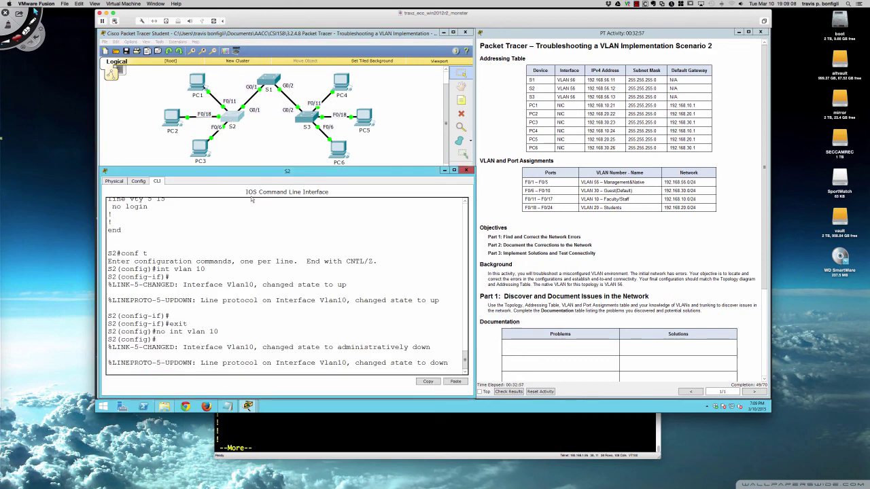
Step: Show S2's VLAN brief, with Fa0/1–24 spread across Management&Native, Guest, Faculty/Staff and Students
{"action": "key", "text": "Return"}
{"action": "key", "text": "Return"}
{"action": "type", "text": "do s"}
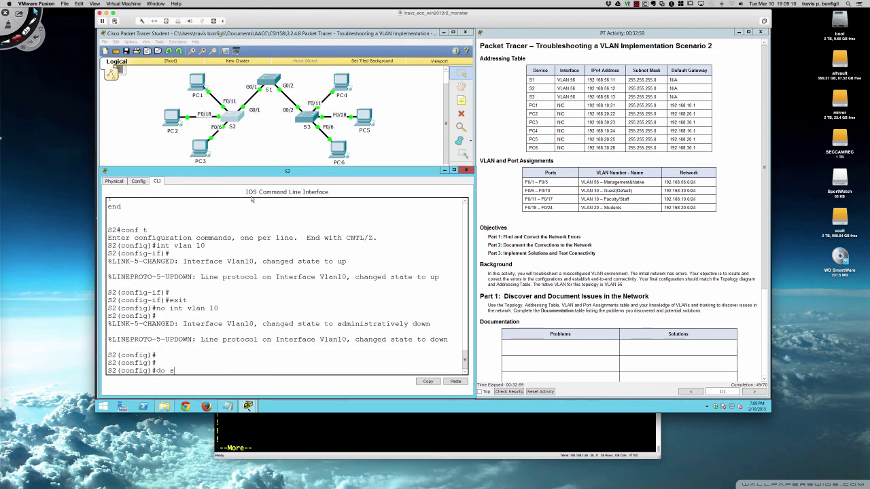
{"action": "type", "text": "h vlan brief"}
{"action": "key", "text": "Return"}
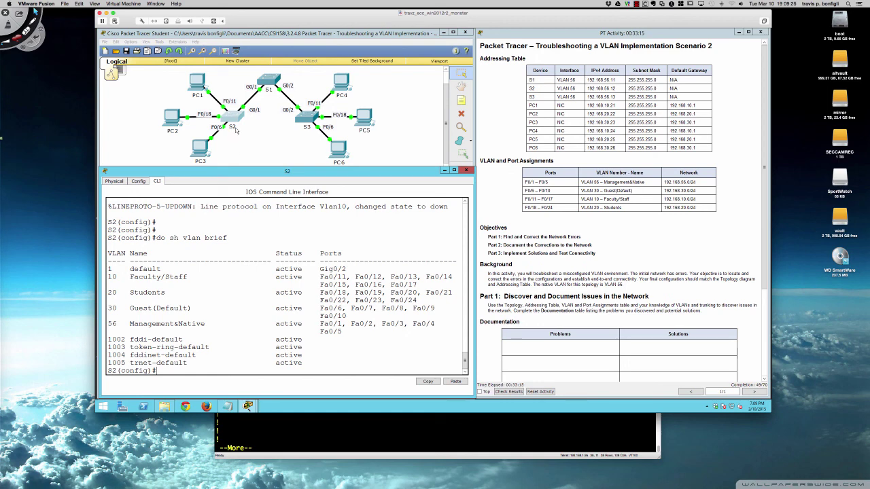
Step: Start the 'ip default-gateway' command on S2 using Tab completion
{"action": "key", "text": "Return"}
{"action": "key", "text": "Return"}
{"action": "key", "text": "Return"}
{"action": "key", "text": "Return"}
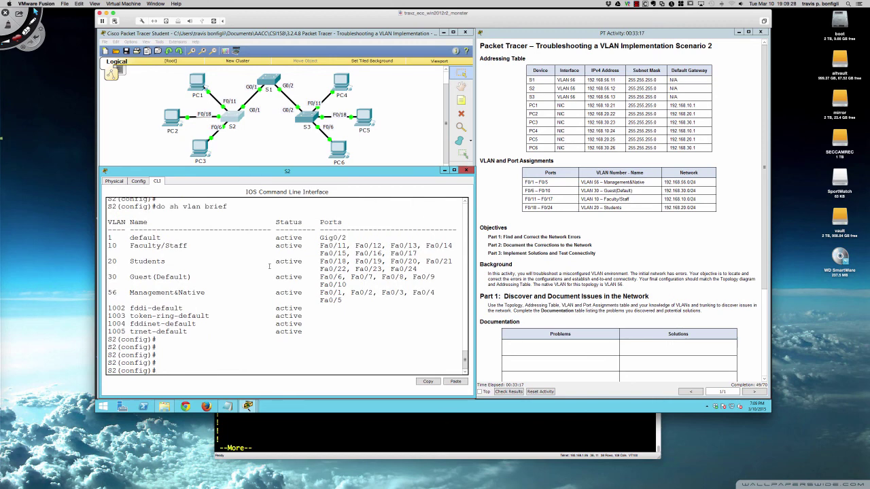
{"action": "type", "text": "ip def"}
{"action": "key", "text": "Tab"}
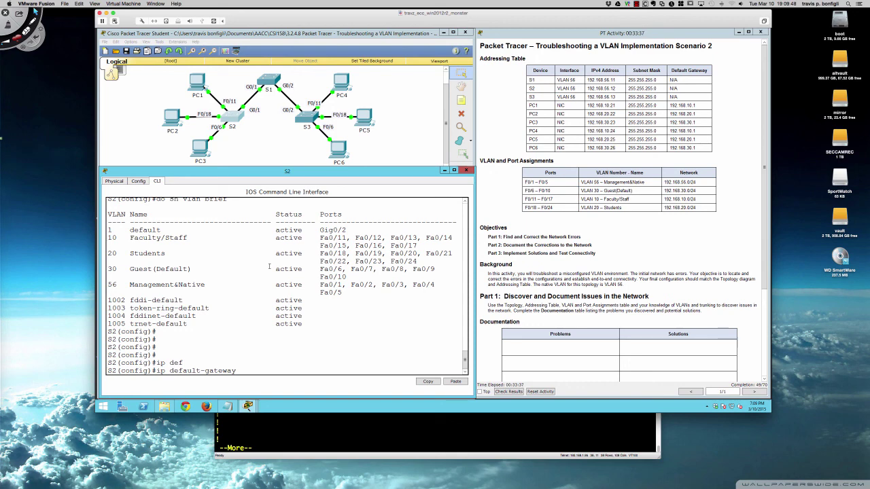
Step: Set S2's default gateway to 192.168.56.1, then remove it with 'no ip default-gateway'
{"action": "type", "text": "192.168.56.1"}
{"action": "key", "text": "Return"}
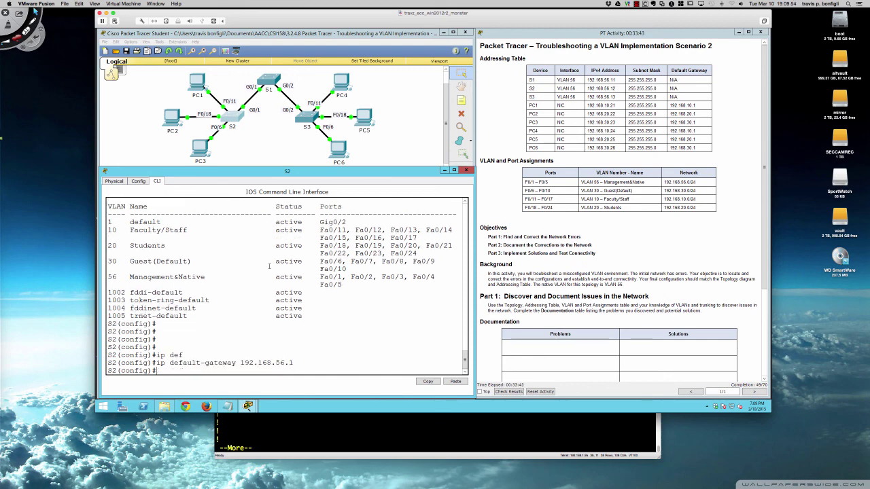
{"action": "key", "text": "Return"}
{"action": "key", "text": "Return"}
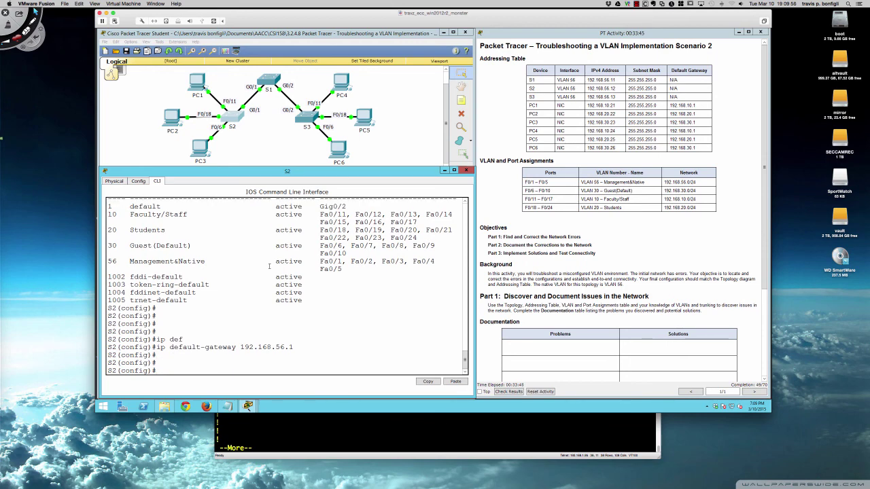
{"action": "key", "text": "Up"}
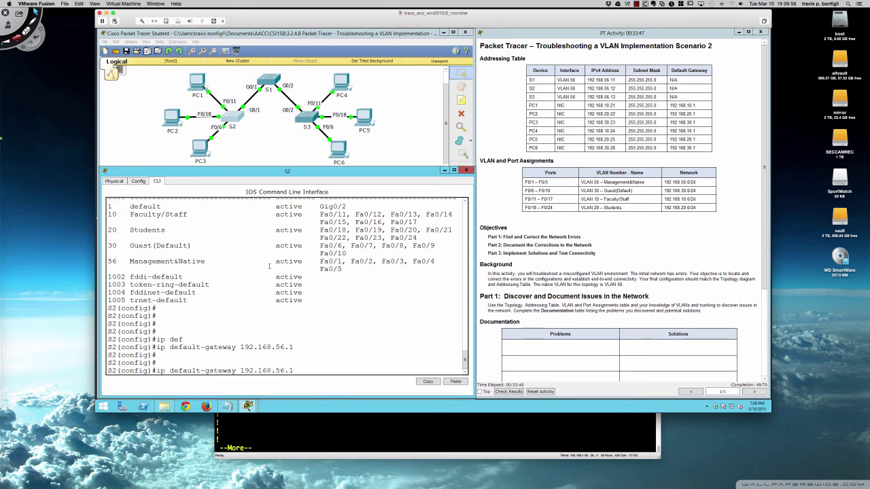
{"action": "key", "text": "ctrl+a"}
{"action": "type", "text": "no"}
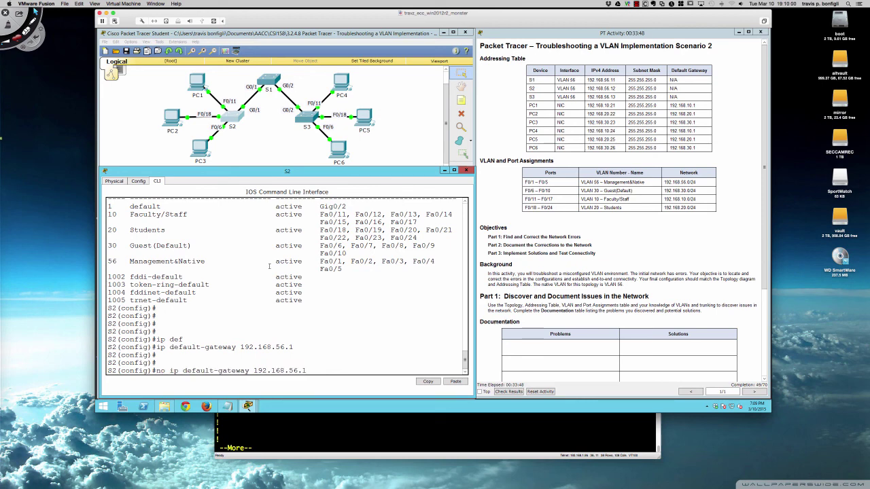
{"action": "key", "text": "Return"}
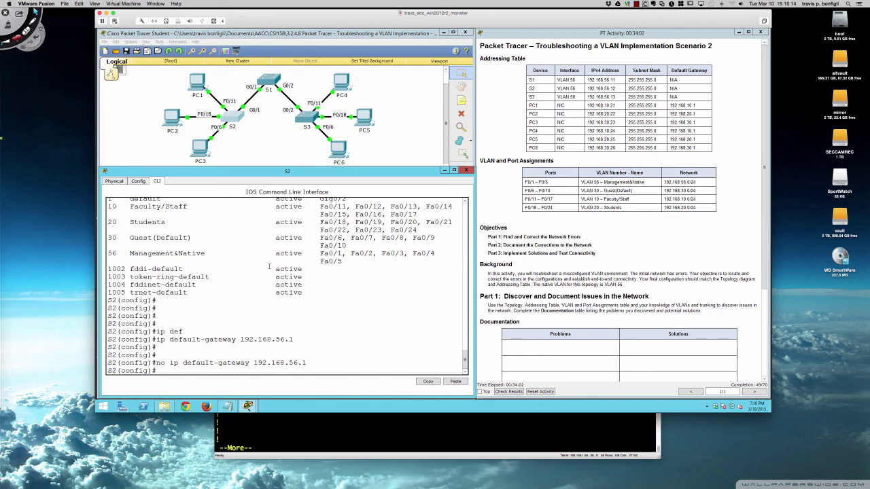
{"action": "left_click", "coordinate": [636, 5]}
{"action": "left_click", "coordinate": [645, 18]}
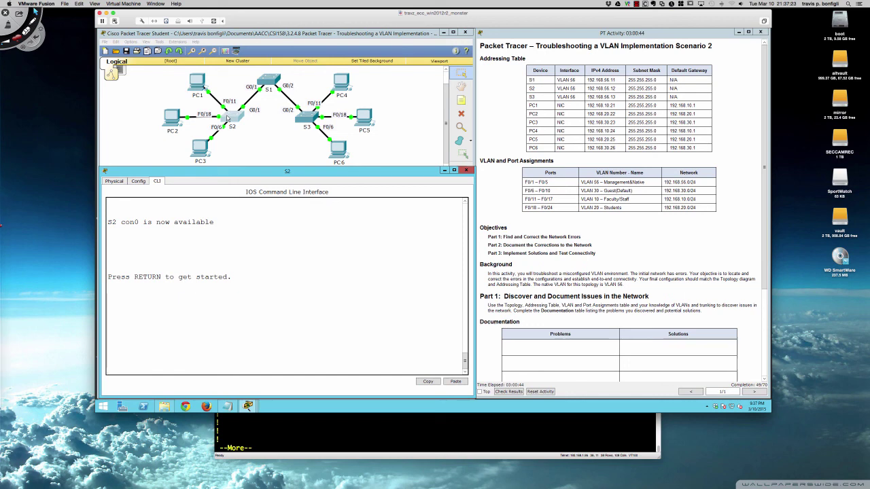
Step: Enter privileged and global configuration mode on switch S2 (en, conf t)
{"action": "left_click", "coordinate": [274, 227]}
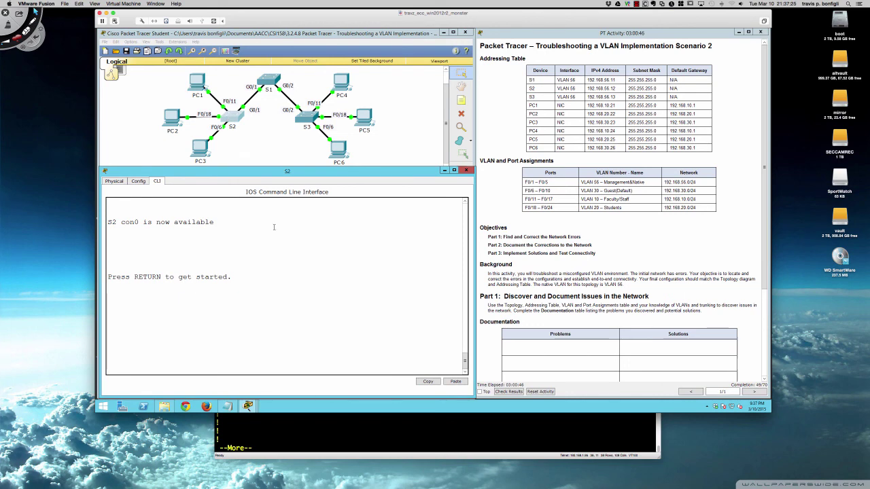
{"action": "key", "text": "Return"}
{"action": "key", "text": "Return"}
{"action": "key", "text": "Return"}
{"action": "key", "text": "Return"}
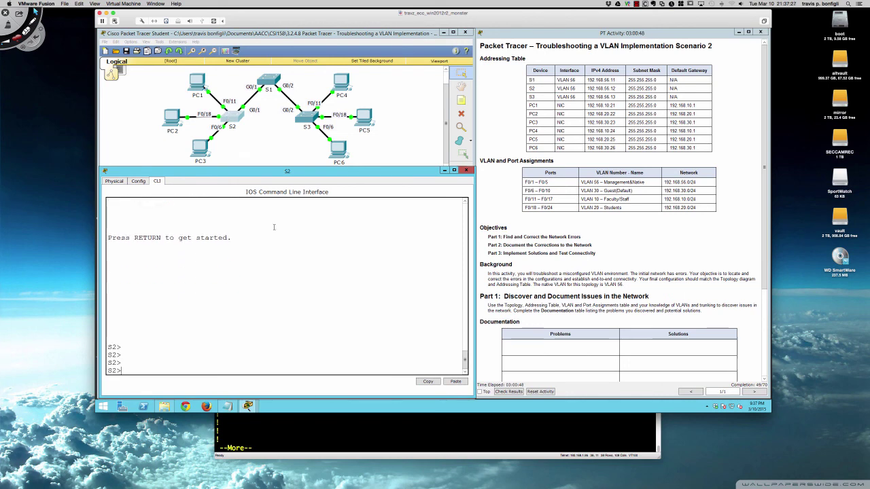
{"action": "type", "text": "en"}
{"action": "key", "text": "Return"}
{"action": "key", "text": "Return"}
{"action": "key", "text": "Return"}
{"action": "key", "text": "Return"}
{"action": "key", "text": "Return"}
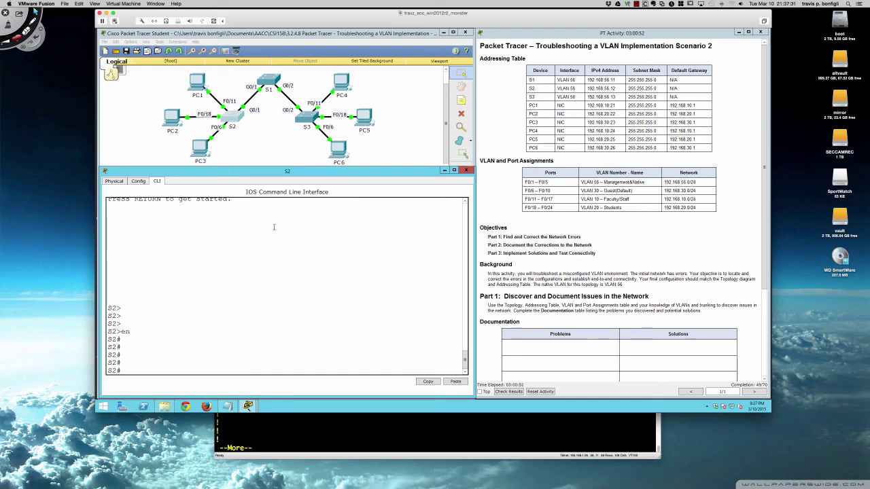
{"action": "type", "text": "conf t"}
{"action": "key", "text": "Return"}
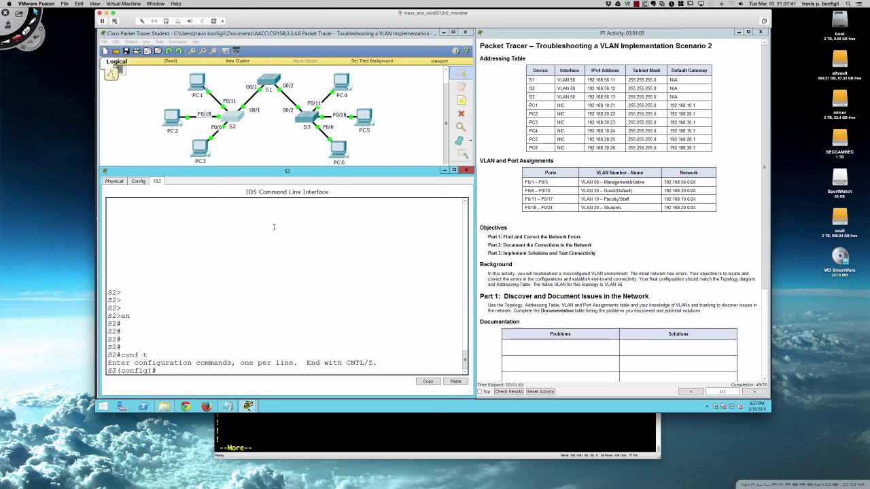
Step: Make S2 ports Fa0/1–5 access ports in VLAN 56
{"action": "type", "text": "int ra fa0/1 -5"}
{"action": "key", "text": "Return"}
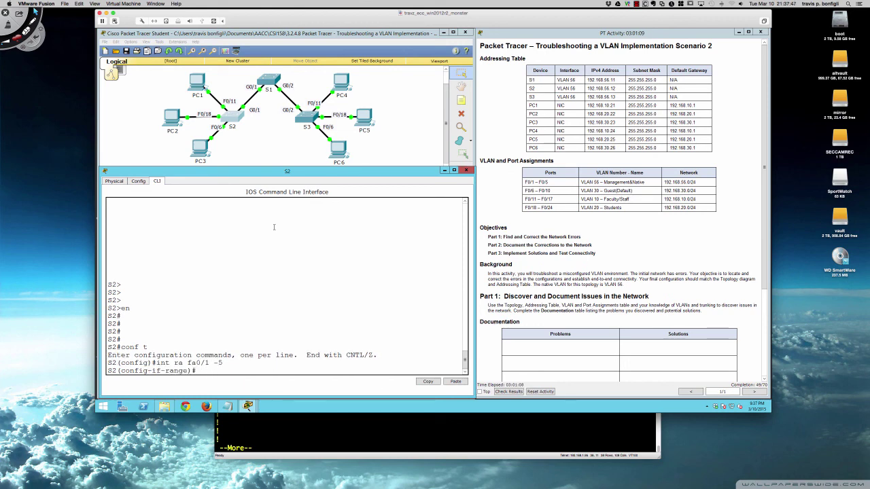
{"action": "type", "text": "swi"}
{"action": "key", "text": "Tab"}
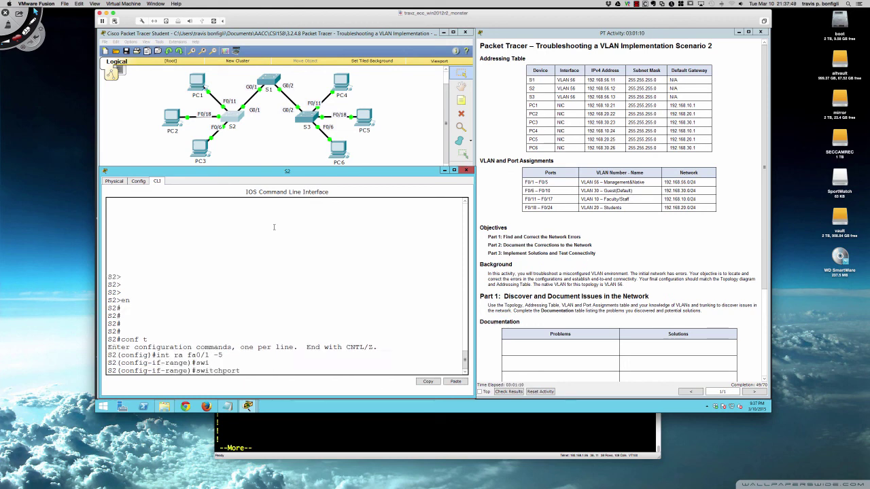
{"action": "type", "text": "mode ac"}
{"action": "type", "text": "c"}
{"action": "key", "text": "Tab"}
{"action": "type", "text": "swi"}
{"action": "key", "text": "Tab"}
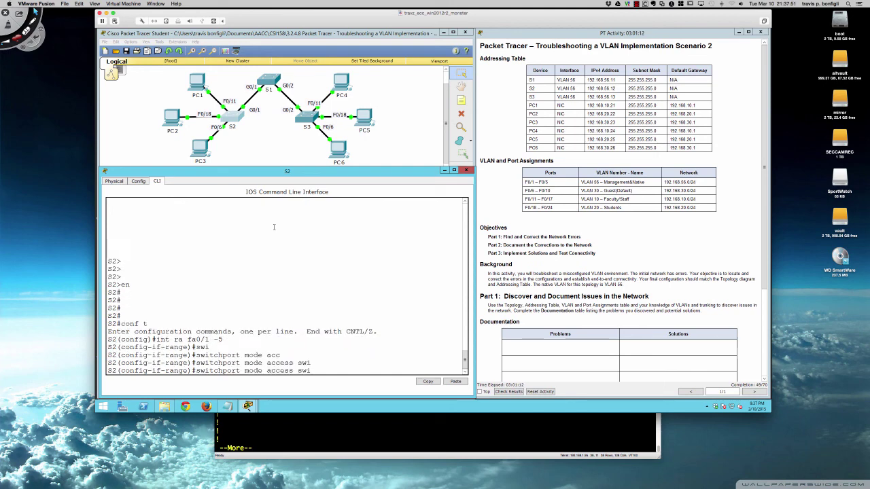
{"action": "key", "text": "BackSpace"}
{"action": "key", "text": "BackSpace"}
{"action": "key", "text": "BackSpace"}
{"action": "key", "text": "Return"}
{"action": "type", "text": "swi"}
{"action": "key", "text": "Tab"}
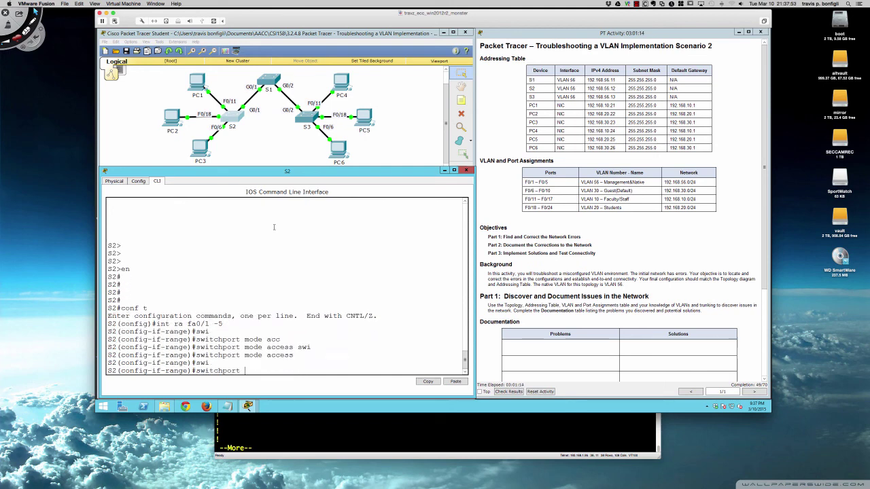
{"action": "type", "text": "ac"}
{"action": "key", "text": "Tab"}
{"action": "type", "text": "vlan 56"}
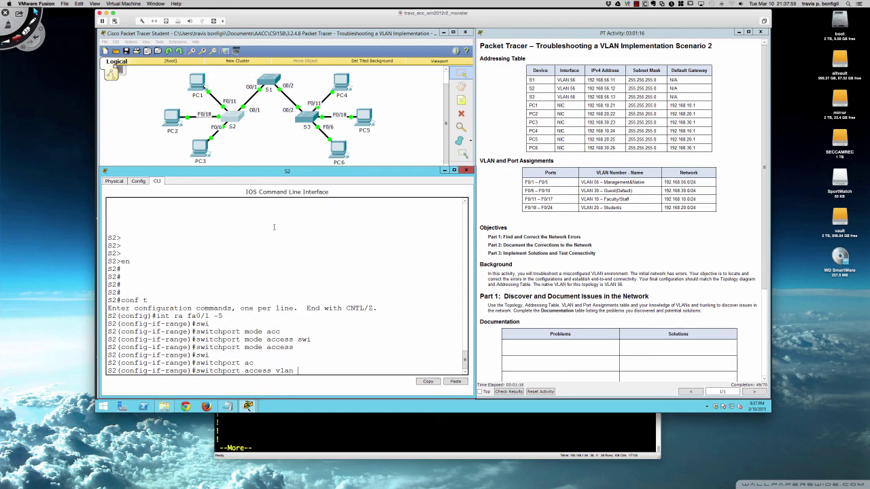
{"action": "key", "text": "Return"}
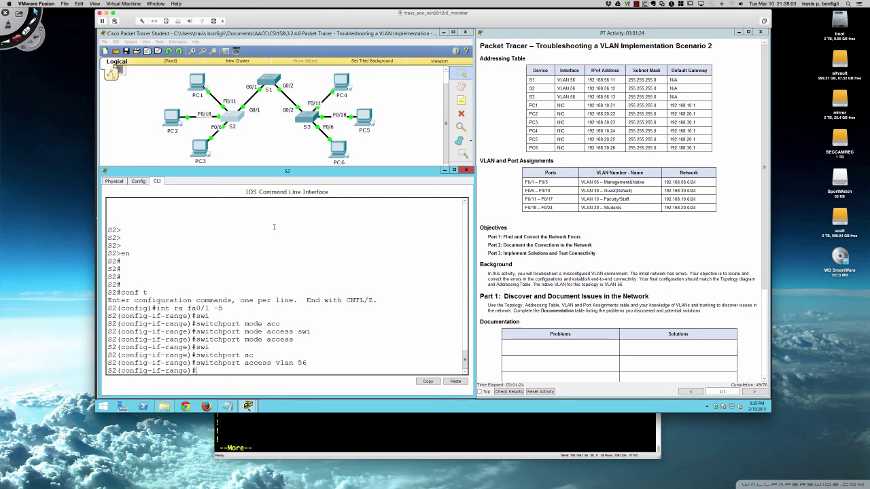
Step: Make S2 ports Fa0/6–10 access ports in VLAN 30
{"action": "type", "text": "int ra fa0/6 - 10"}
{"action": "key", "text": "Return"}
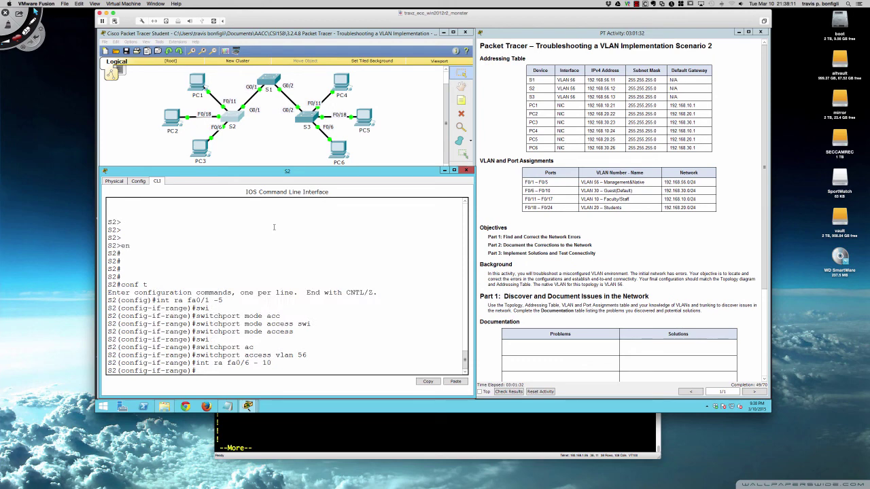
{"action": "type", "text": "swi"}
{"action": "key", "text": "Tab"}
{"action": "type", "text": "mode acc"}
{"action": "key", "text": "Tab"}
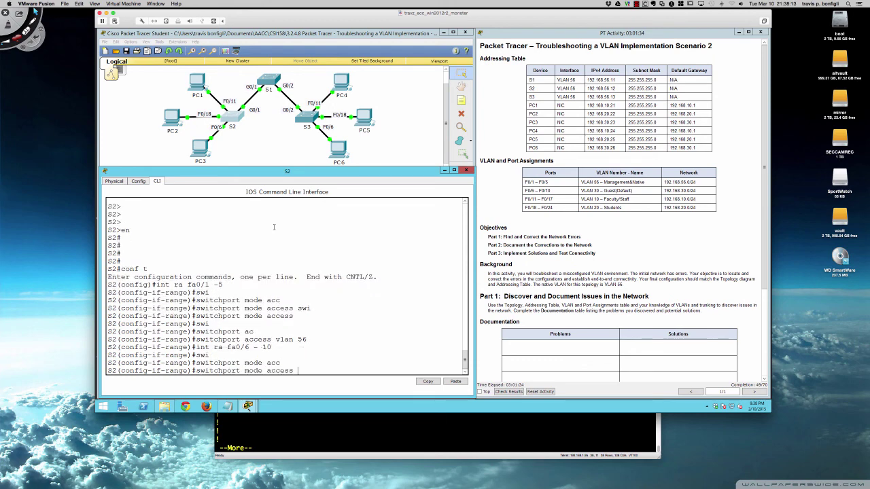
{"action": "key", "text": "Return"}
{"action": "type", "text": "swi"}
{"action": "key", "text": "Tab"}
{"action": "type", "text": "acc"}
{"action": "key", "text": "Tab"}
{"action": "type", "text": "vla"}
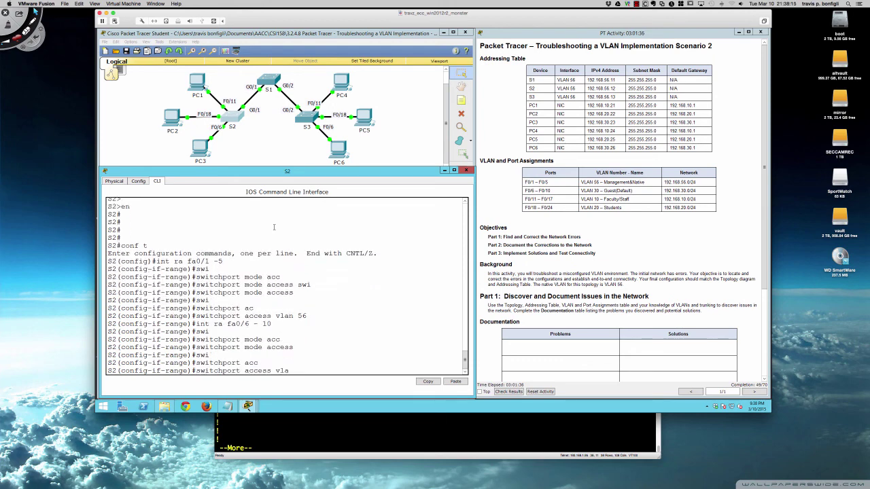
{"action": "type", "text": "n 30"}
{"action": "key", "text": "Return"}
Step: Make S2 ports Fa0/11–17 access ports in VLAN 10
{"action": "type", "text": "int ra fa"}
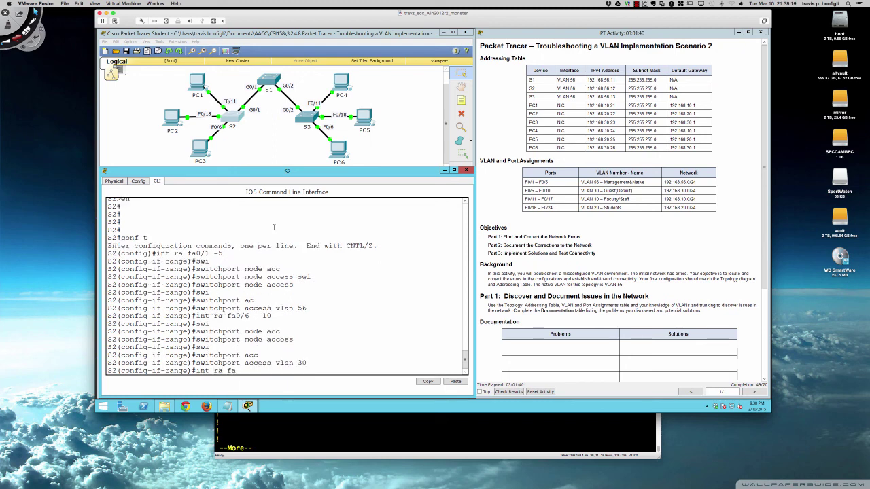
{"action": "type", "text": "0/11 -1"}
{"action": "key", "text": "BackSpace"}
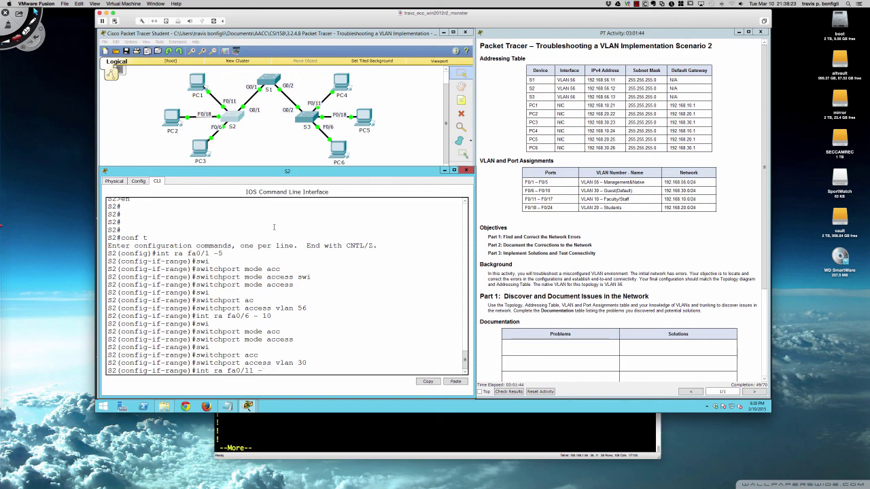
{"action": "type", "text": "17"}
{"action": "key", "text": "Return"}
{"action": "type", "text": "swi"}
{"action": "key", "text": "Tab"}
{"action": "type", "text": "m"}
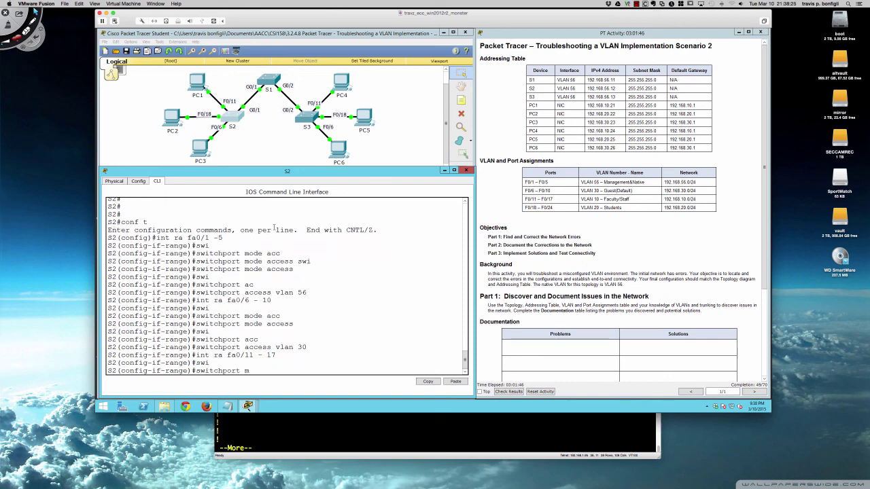
{"action": "type", "text": "ode acc"}
{"action": "key", "text": "Tab"}
{"action": "key", "text": "Return"}
{"action": "type", "text": "swi"}
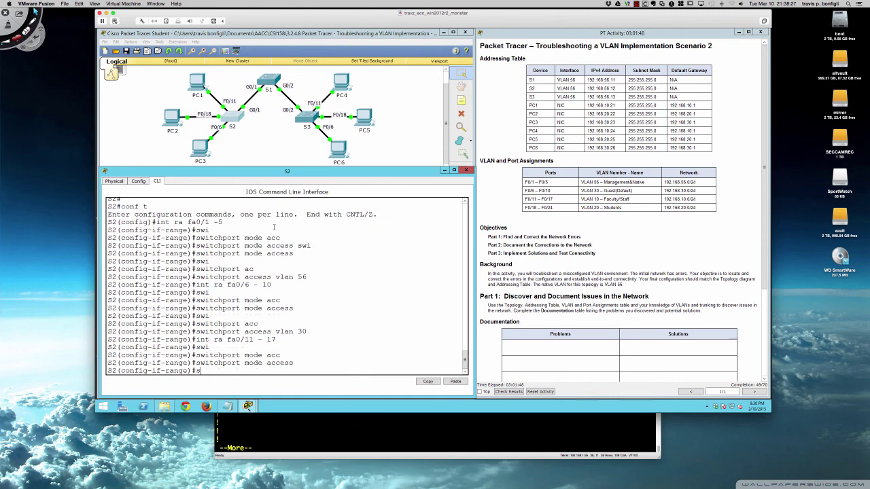
{"action": "key", "text": "Tab"}
{"action": "type", "text": "acc"}
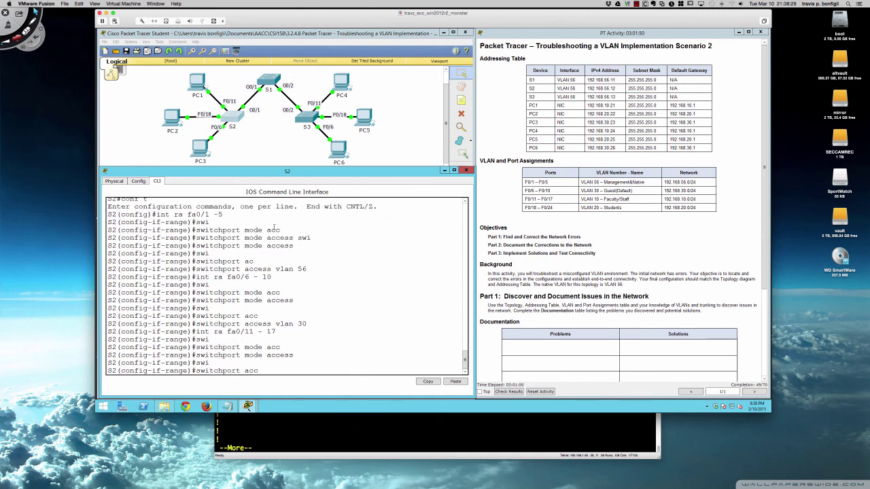
{"action": "key", "text": "Tab"}
{"action": "type", "text": "vlan"}
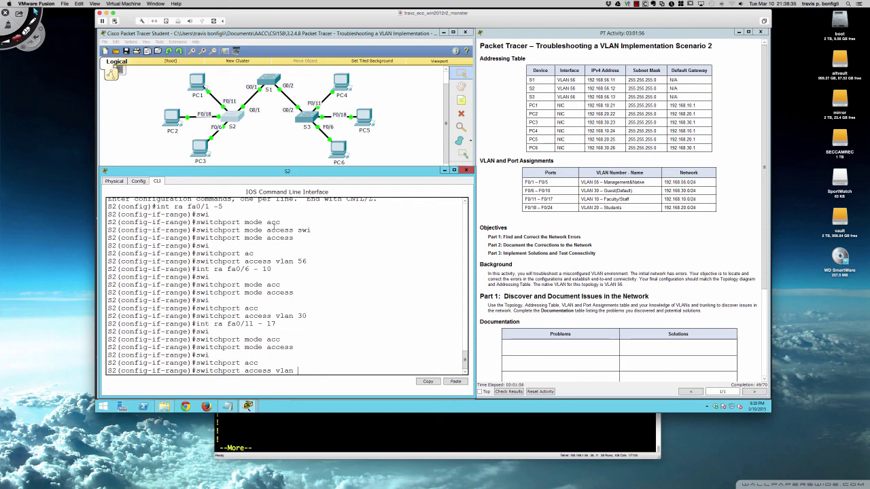
{"action": "type", "text": "10"}
{"action": "key", "text": "Return"}
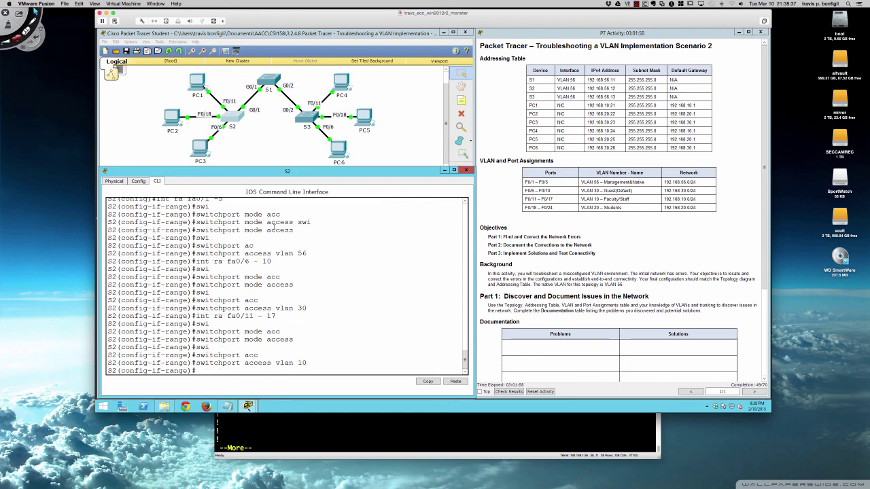
Step: Make S2 ports Fa0/18–24 access ports in VLAN 20
{"action": "type", "text": "int ra fa0/18 - 24"}
{"action": "key", "text": "Return"}
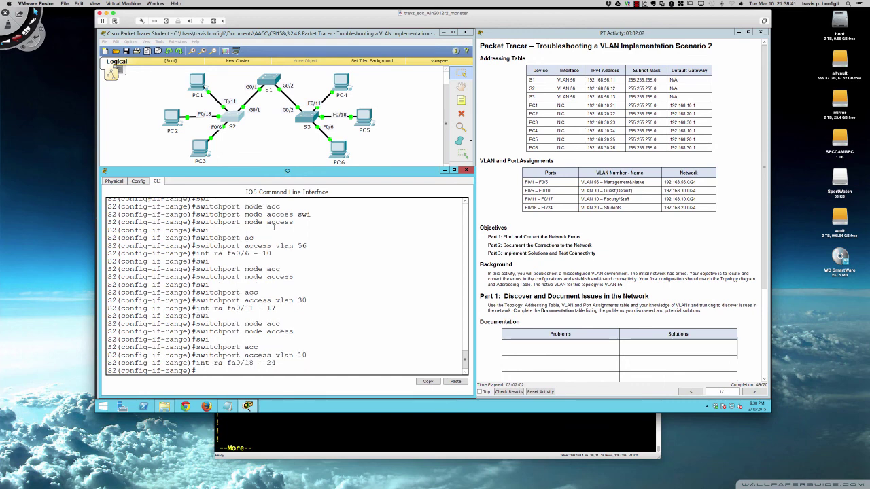
{"action": "key", "text": "Return"}
{"action": "key", "text": "Return"}
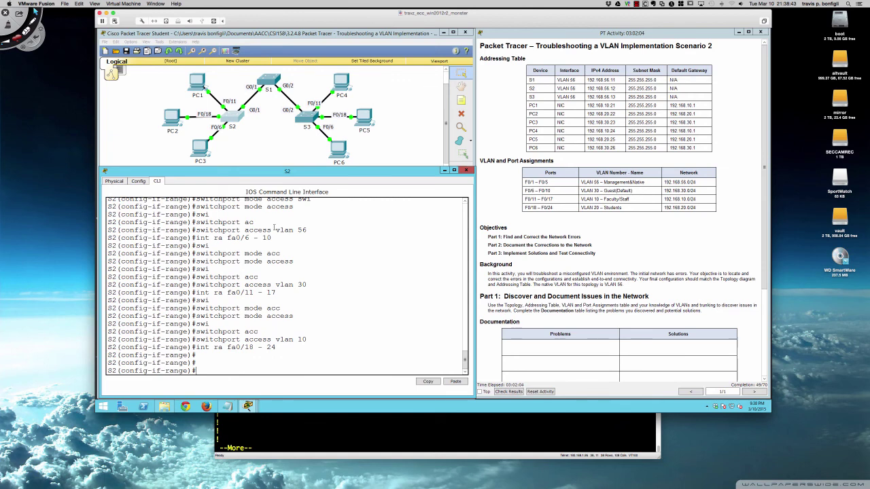
{"action": "type", "text": "swi"}
{"action": "key", "text": "Tab"}
{"action": "type", "text": "mode acc"}
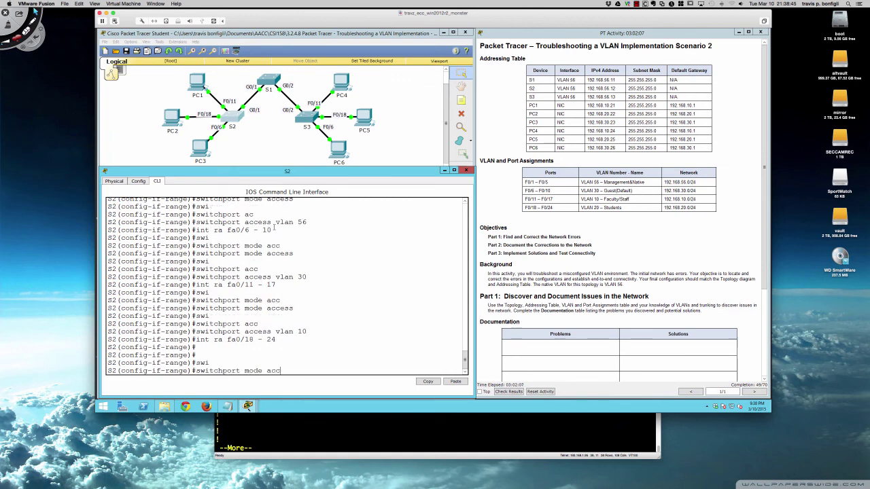
{"action": "key", "text": "Tab"}
{"action": "key", "text": "Return"}
{"action": "type", "text": "swi"}
{"action": "key", "text": "Tab"}
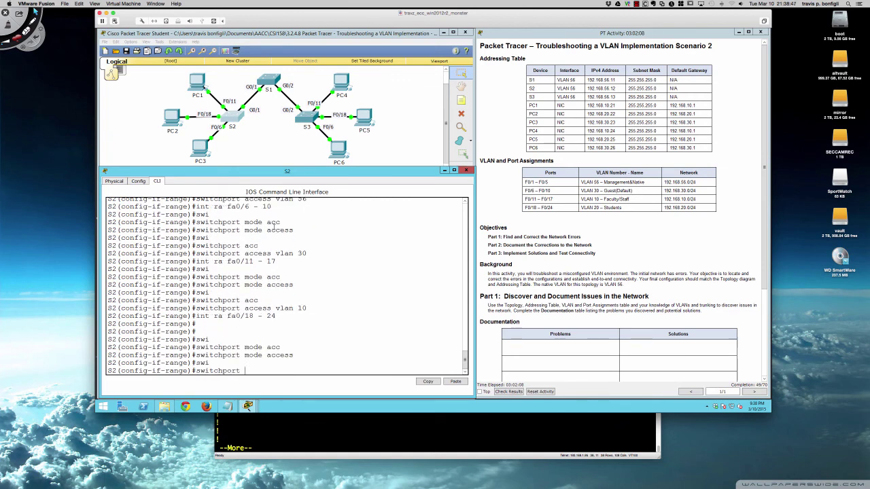
{"action": "type", "text": "acc"}
{"action": "key", "text": "Tab"}
{"action": "type", "text": "v"}
{"action": "key", "text": "Tab"}
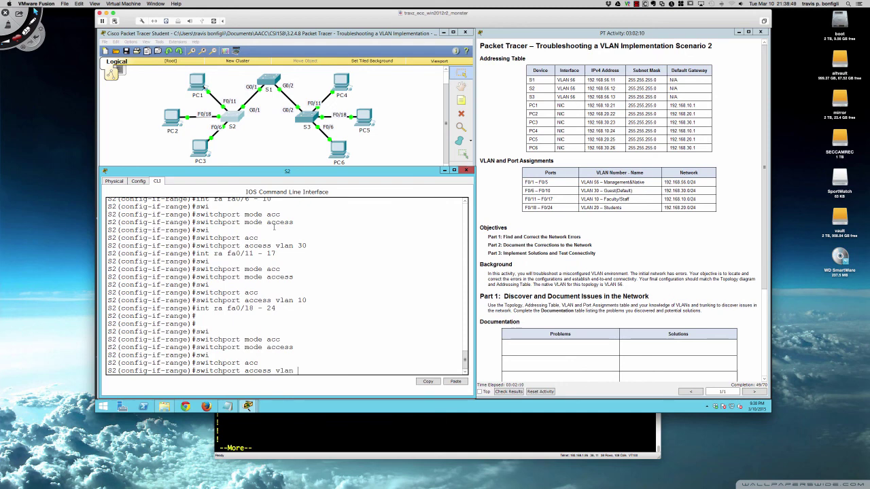
{"action": "type", "text": "20"}
{"action": "key", "text": "Return"}
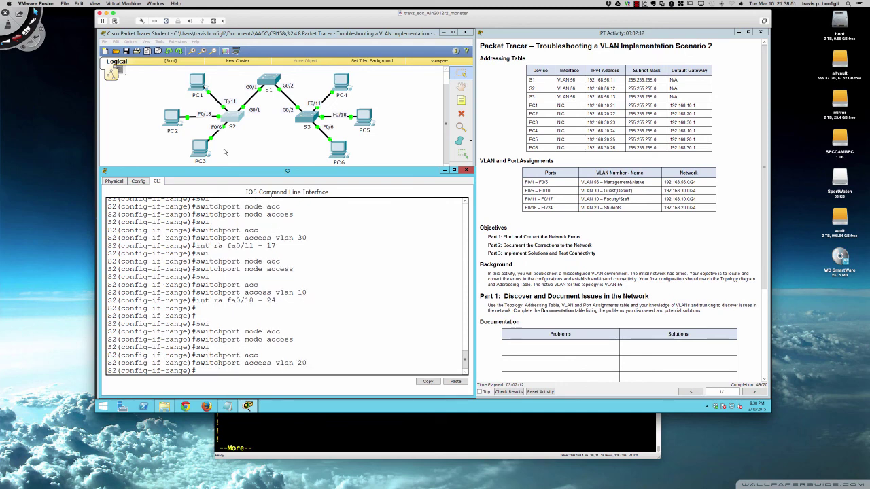
Step: Check activity results (still 49/70), close them, and bring up S3's command line
{"action": "left_click", "coordinate": [307, 117]}
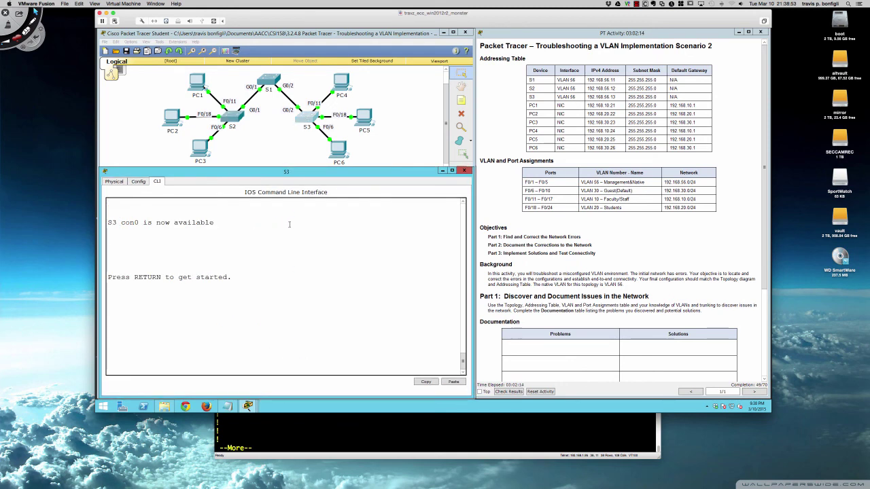
{"action": "key", "text": "Return"}
{"action": "key", "text": "Return"}
{"action": "key", "text": "Return"}
{"action": "key", "text": "Return"}
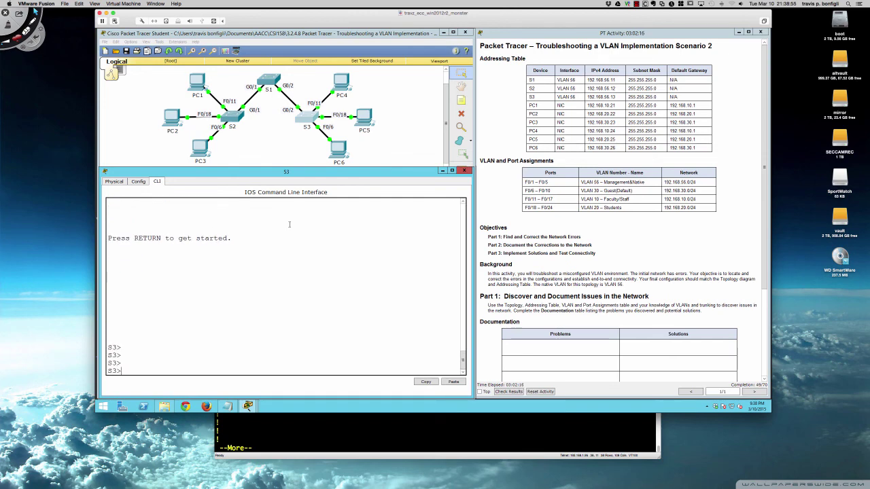
{"action": "left_click", "coordinate": [509, 391]}
{"action": "left_click", "coordinate": [227, 89]}
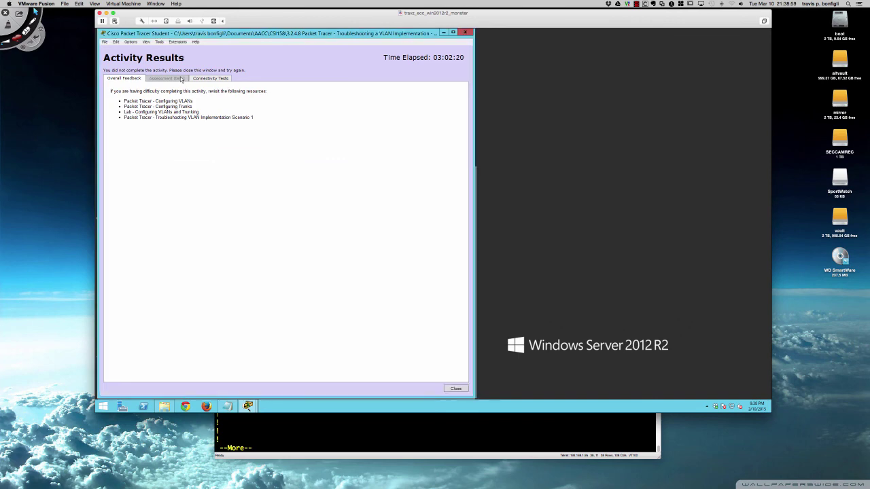
{"action": "left_click", "coordinate": [466, 32]}
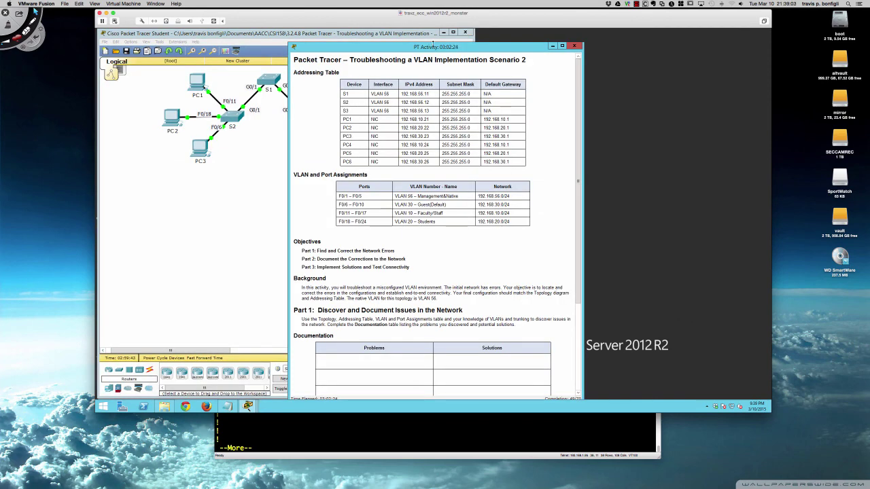
{"action": "left_click_drag", "start_coordinate": [437, 44], "coordinate": [621, 30]}
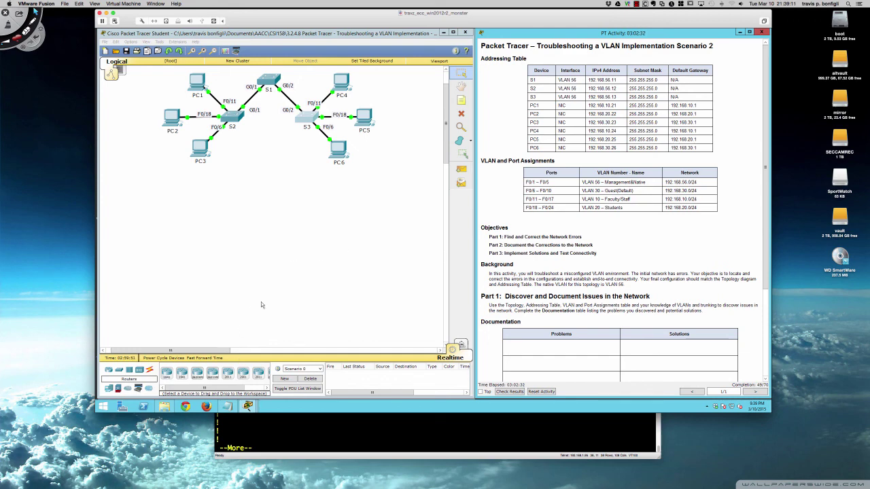
{"action": "left_click", "coordinate": [307, 122]}
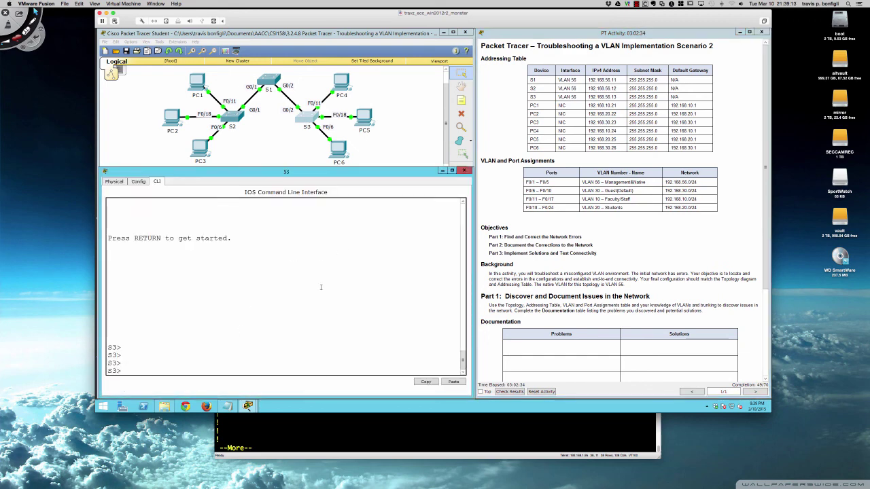
Step: Enter privileged and global configuration mode on switch S3 (en, conf t)
{"action": "type", "text": "en"}
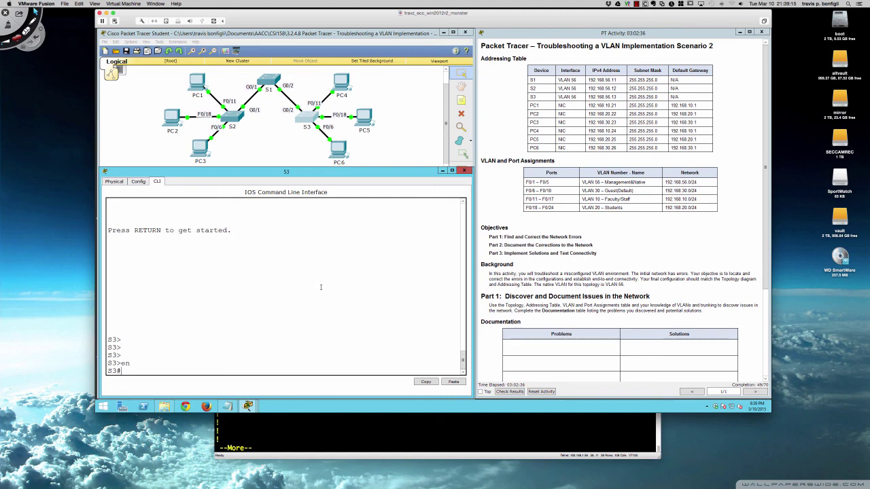
{"action": "key", "text": "Return"}
{"action": "key", "text": "Return"}
{"action": "key", "text": "Return"}
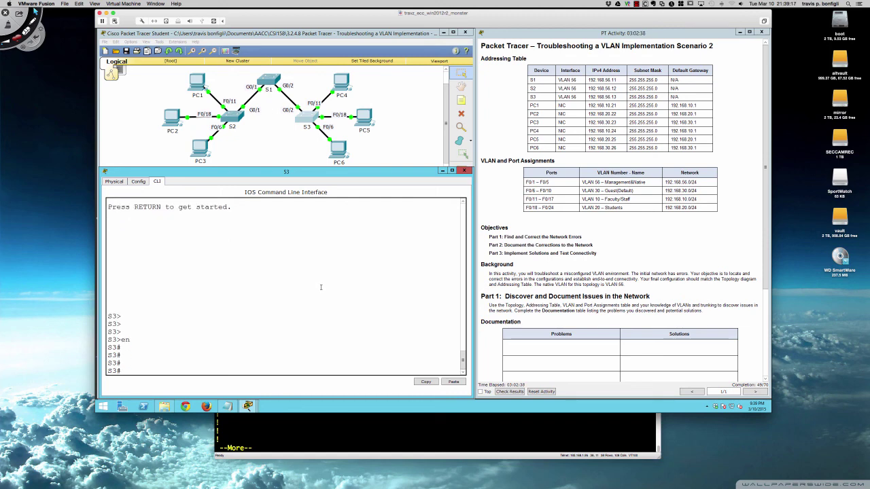
{"action": "type", "text": "conf t"}
{"action": "key", "text": "Return"}
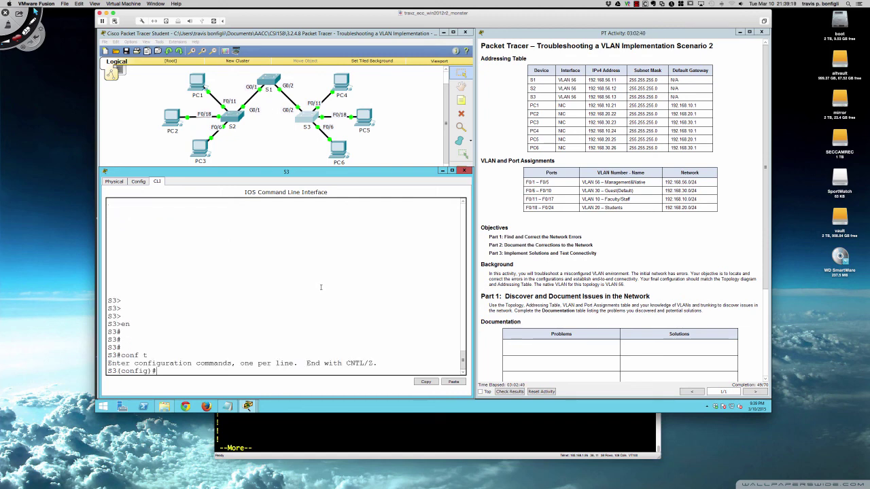
Step: Make S3 ports Fa0/1–5 access ports in VLAN 56
{"action": "type", "text": "int ra fa"}
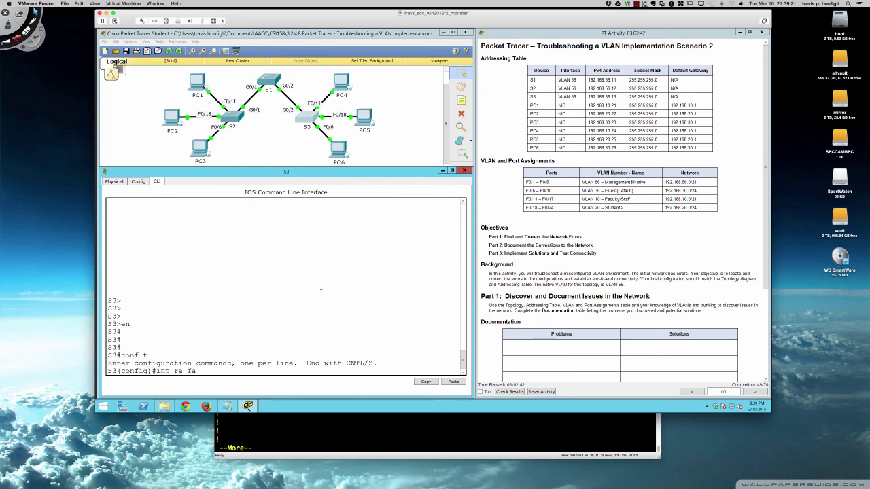
{"action": "type", "text": "0/1 - 5"}
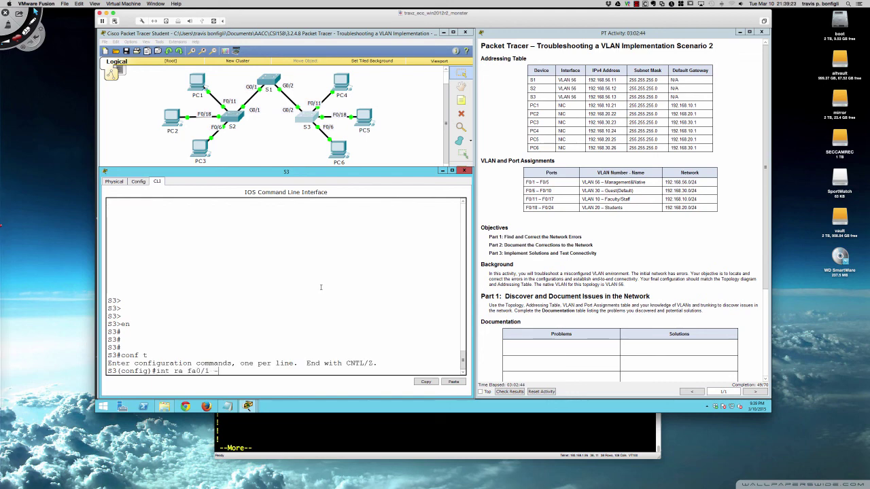
{"action": "key", "text": "Return"}
{"action": "type", "text": "swi"}
{"action": "key", "text": "Tab"}
{"action": "type", "text": "mode acc"}
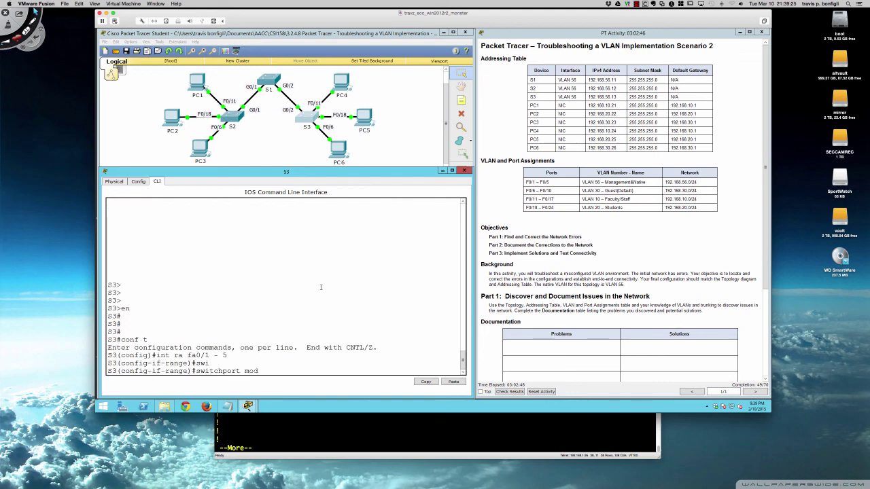
{"action": "key", "text": "Tab"}
{"action": "key", "text": "Return"}
{"action": "type", "text": "swi"}
{"action": "key", "text": "Tab"}
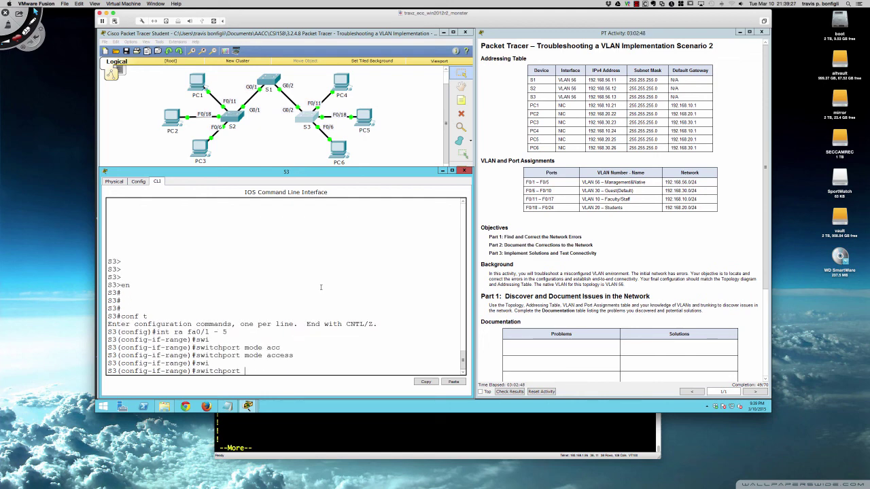
{"action": "type", "text": "acc"}
{"action": "key", "text": "Tab"}
{"action": "type", "text": "vl"}
{"action": "key", "text": "Tab"}
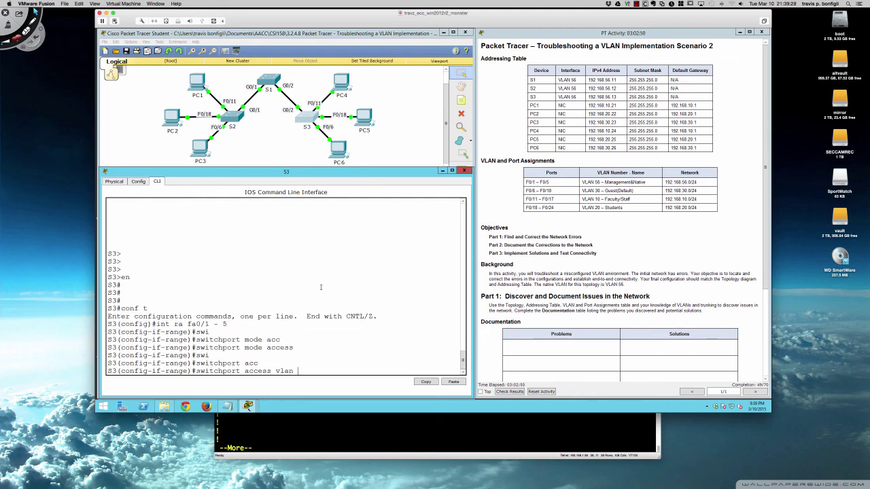
{"action": "type", "text": "56"}
{"action": "key", "text": "Return"}
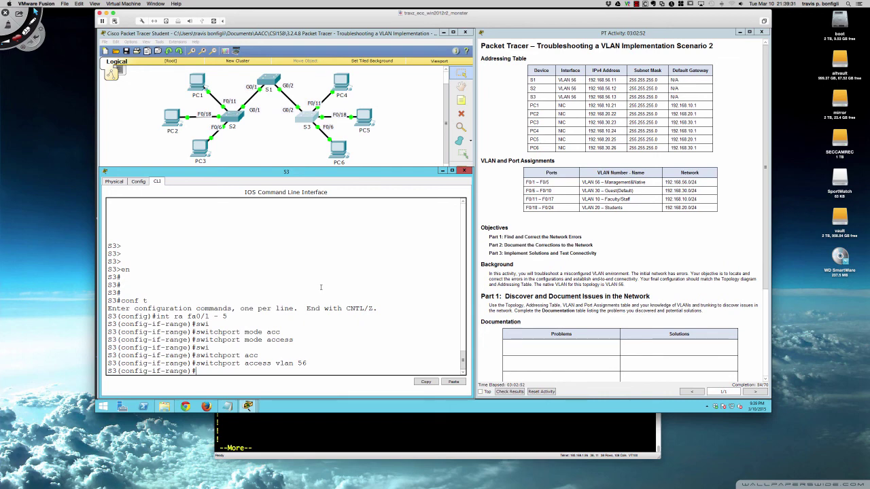
Step: Make S3 ports Fa0/6–10 access ports in VLAN 30
{"action": "type", "text": "int ra fa0/6 - 10"}
{"action": "key", "text": "Return"}
{"action": "type", "text": "s"}
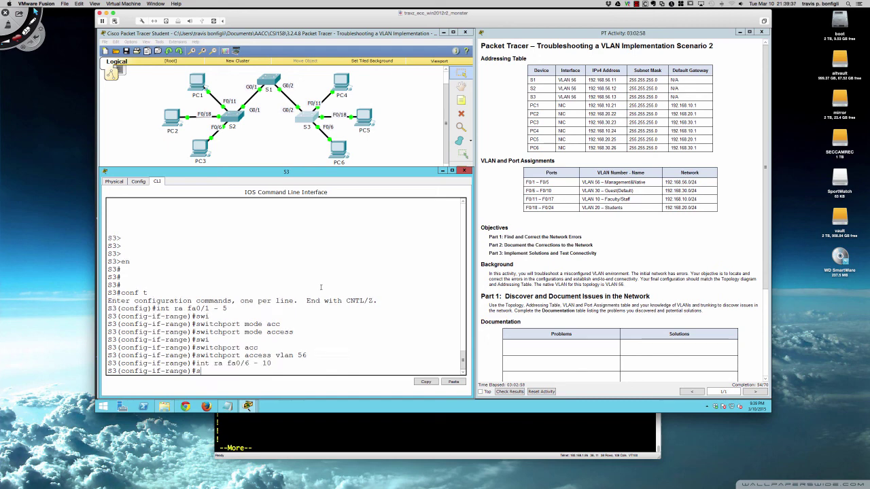
{"action": "type", "text": "wi"}
{"action": "key", "text": "Tab"}
{"action": "type", "text": "mode acc"}
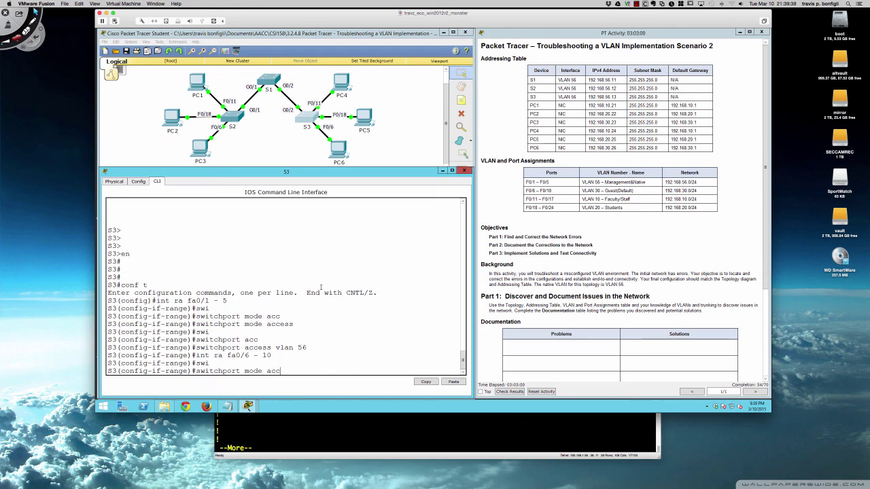
{"action": "key", "text": "Tab"}
{"action": "key", "text": "Return"}
{"action": "type", "text": "swi"}
{"action": "key", "text": "Tab"}
{"action": "type", "text": "acc"}
{"action": "key", "text": "Tab"}
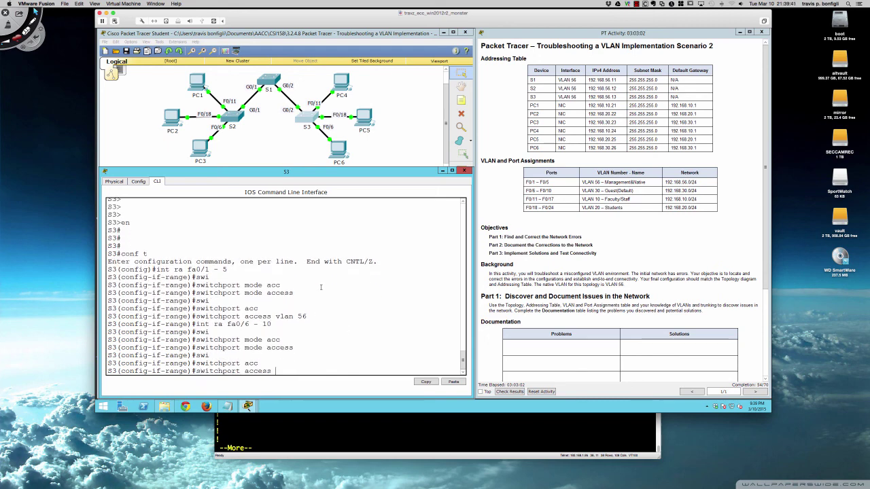
{"action": "type", "text": "vlan 30"}
{"action": "key", "text": "Return"}
{"action": "key", "text": "Return"}
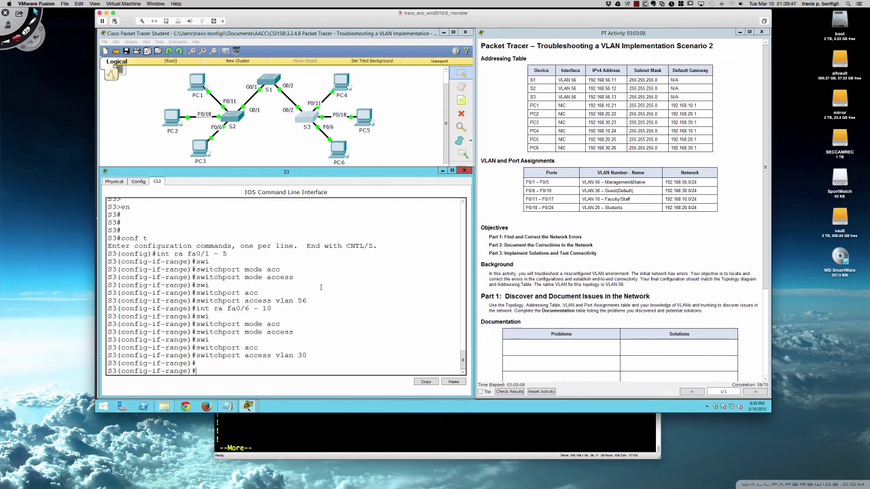
{"action": "key", "text": "Return"}
{"action": "key", "text": "Return"}
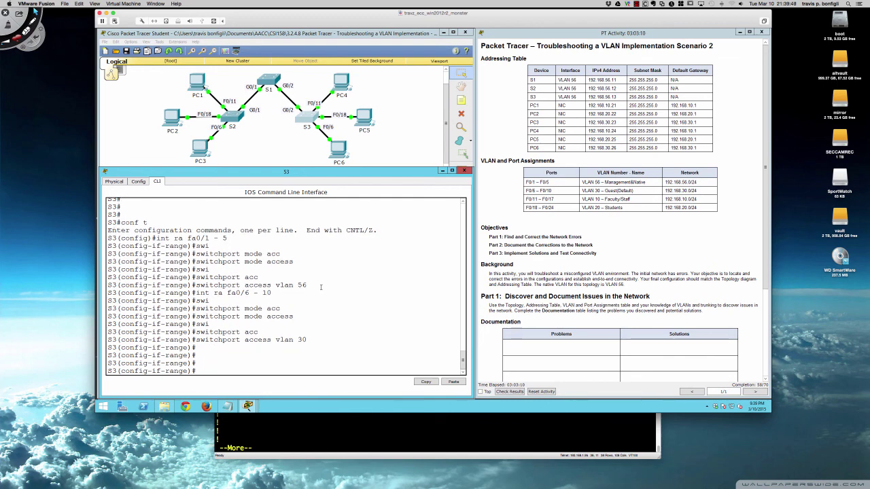
{"action": "type", "text": "swi"}
{"action": "key", "text": "Tab"}
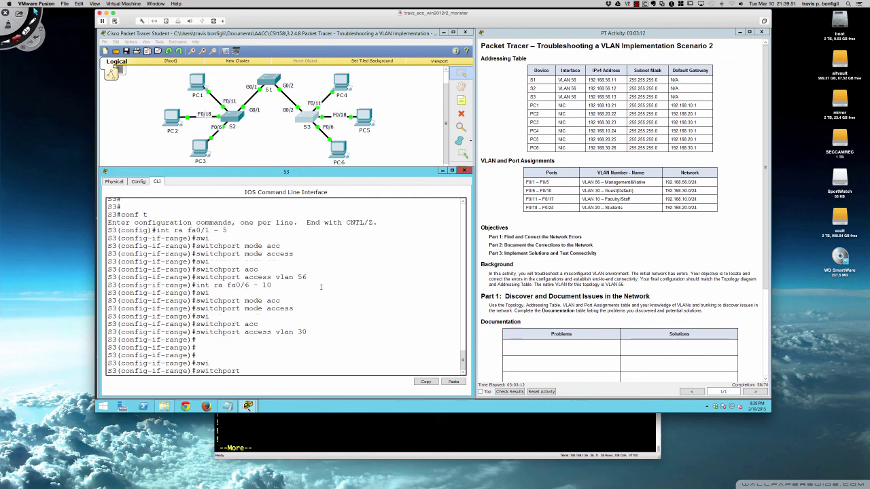
{"action": "key", "text": "BackSpace"}
{"action": "key", "text": "BackSpace"}
{"action": "key", "text": "BackSpace"}
{"action": "key", "text": "BackSpace"}
{"action": "key", "text": "BackSpace"}
{"action": "key", "text": "BackSpace"}
{"action": "key", "text": "BackSpace"}
{"action": "key", "text": "BackSpace"}
{"action": "key", "text": "BackSpace"}
{"action": "key", "text": "BackSpace"}
{"action": "key", "text": "BackSpace"}
Step: Make S3 ports Fa0/11–17 access ports in VLAN 10
{"action": "type", "text": "int ra"}
{"action": "key", "text": "Tab"}
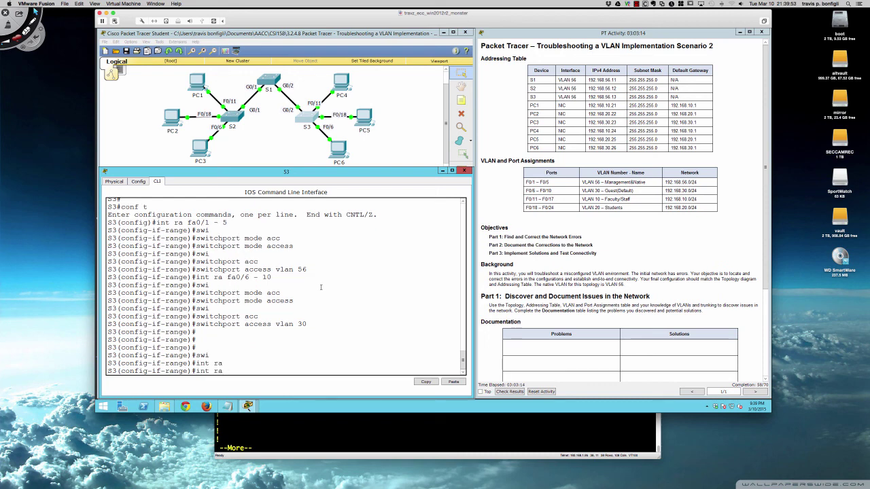
{"action": "type", "text": "fa 0/11 0 17"}
{"action": "key", "text": "Return"}
{"action": "type", "text": "swi"}
{"action": "key", "text": "Tab"}
{"action": "type", "text": "mod"}
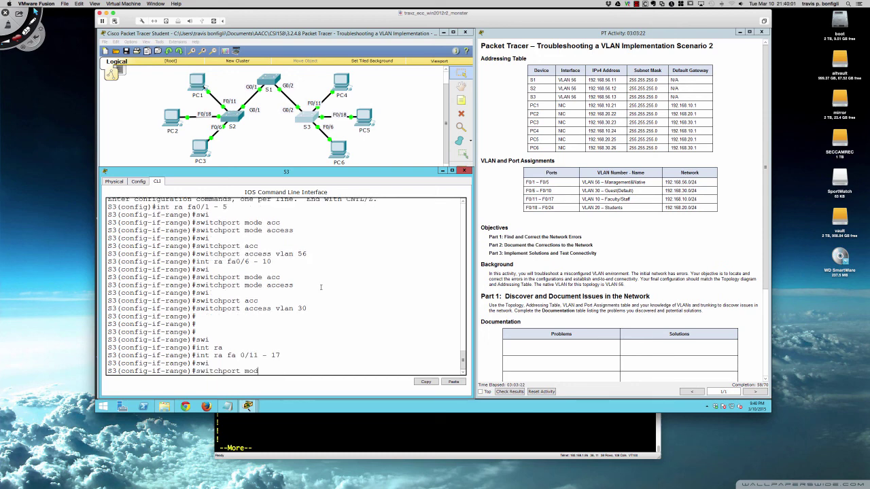
{"action": "type", "text": "e acc"}
{"action": "key", "text": "Tab"}
{"action": "key", "text": "Return"}
{"action": "type", "text": "swi"}
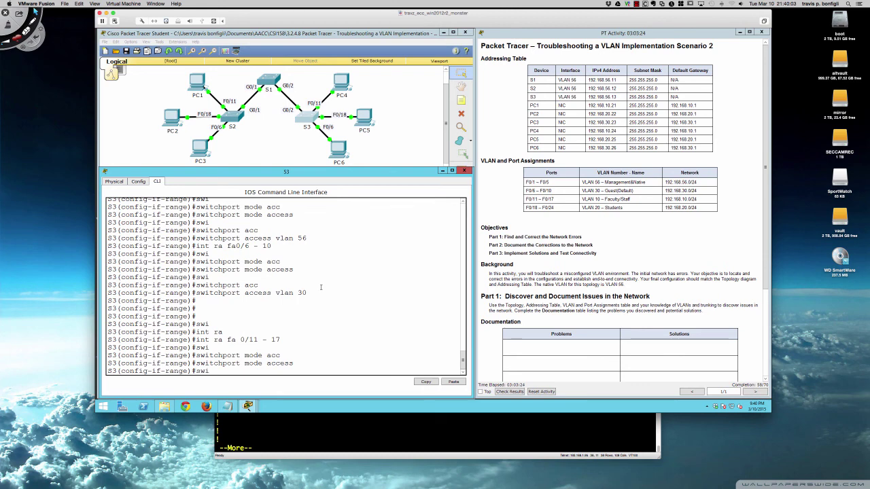
{"action": "key", "text": "Tab"}
{"action": "type", "text": "acc"}
{"action": "key", "text": "Tab"}
{"action": "type", "text": "v"}
{"action": "key", "text": "Tab"}
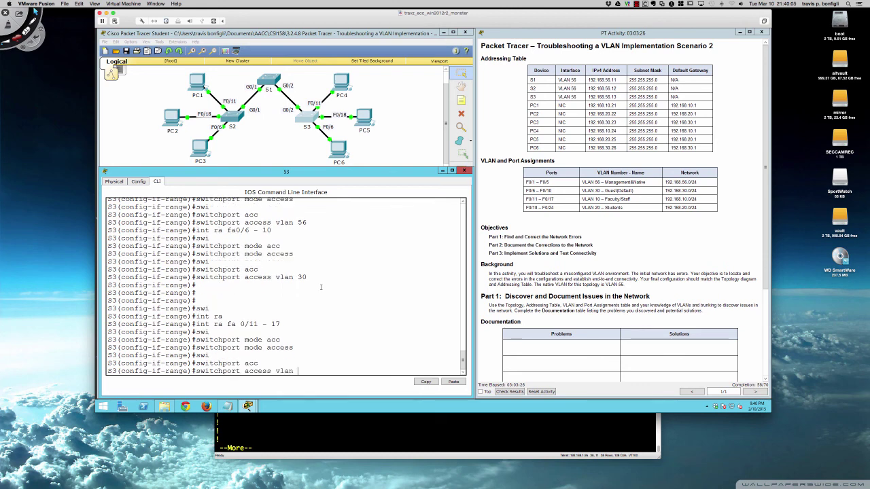
{"action": "type", "text": "10"}
{"action": "key", "text": "Return"}
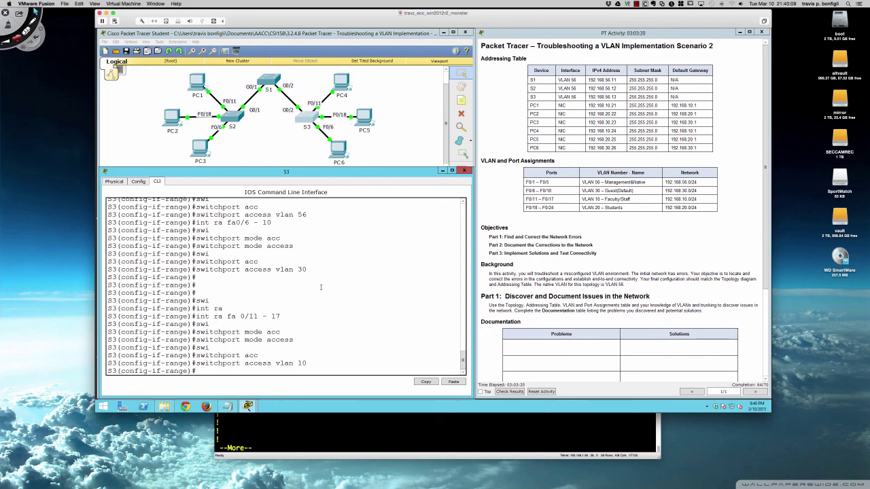
Step: Set S3 ports Fa0/18–24 to access mode and start typing the VLAN 20 assignment
{"action": "key", "text": "Return"}
{"action": "key", "text": "Return"}
{"action": "type", "text": "int ra"}
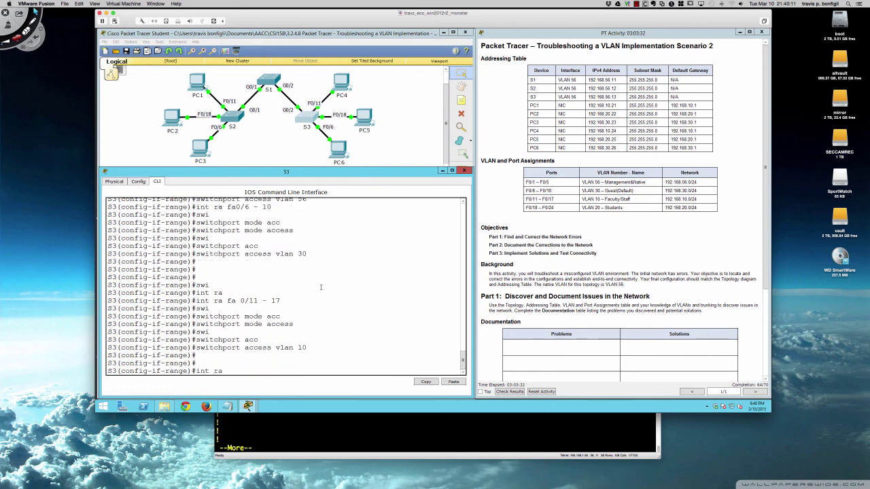
{"action": "type", "text": " fa0/18 - 24"}
{"action": "key", "text": "Return"}
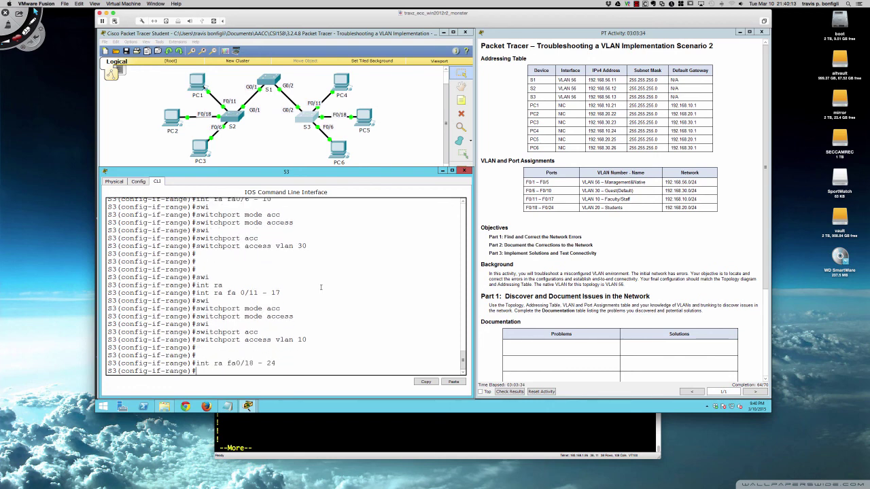
{"action": "type", "text": "swi"}
{"action": "key", "text": "Tab"}
{"action": "type", "text": "mode acc"}
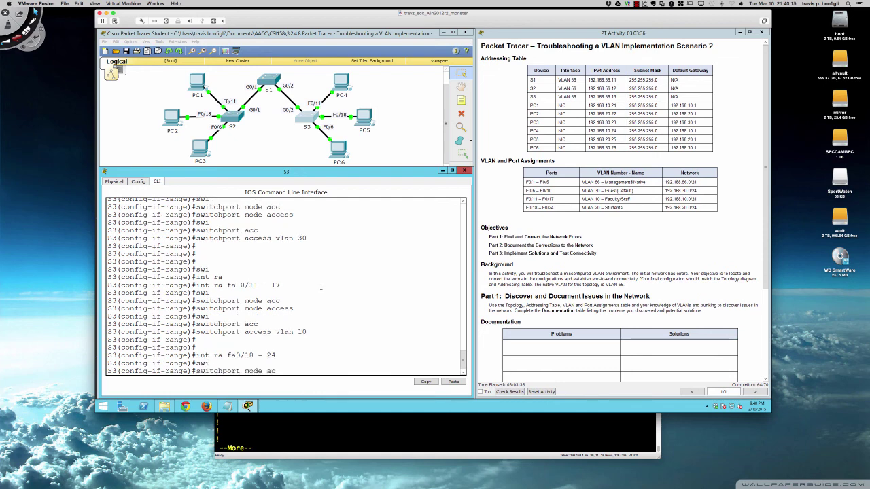
{"action": "key", "text": "Tab"}
{"action": "key", "text": "Return"}
{"action": "type", "text": "swi"}
{"action": "key", "text": "Tab"}
{"action": "type", "text": "acc"}
{"action": "key", "text": "Tab"}
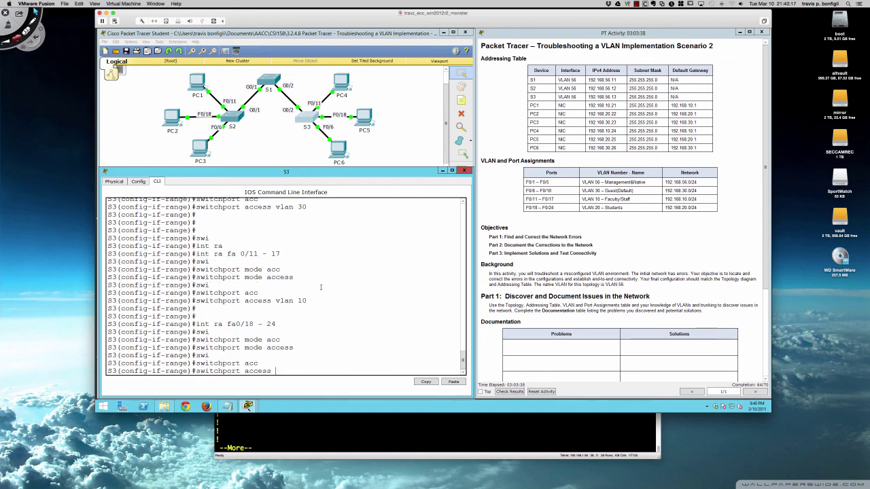
{"action": "type", "text": "vlan 20"}
Step: Assign S3 ports Fa0/18–24 to access VLAN 20, bringing the activity to 70/70 completion
{"action": "key", "text": "Return"}
{"action": "key", "text": "Return"}
{"action": "key", "text": "Return"}
{"action": "key", "text": "Return"}
{"action": "key", "text": "Return"}
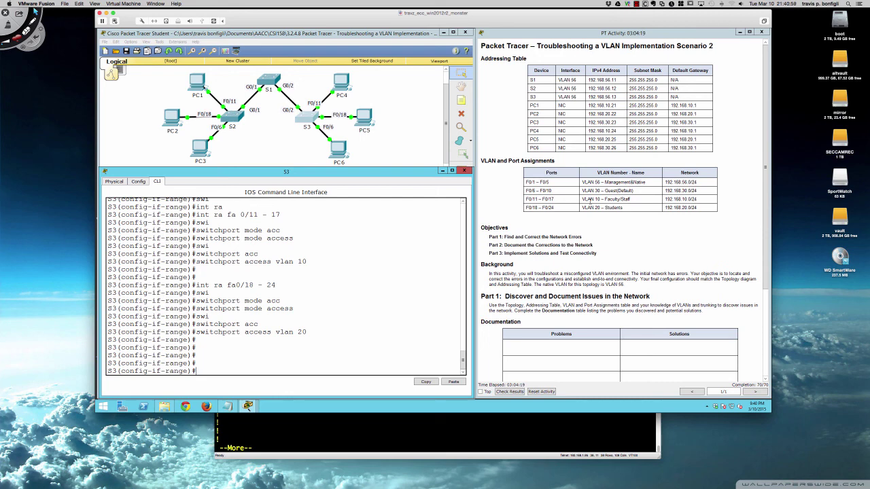
{"action": "key", "text": "Return"}
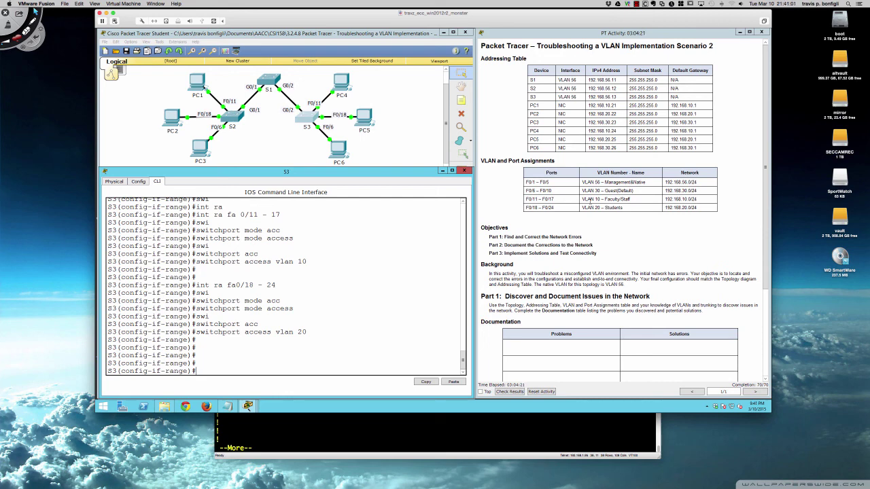